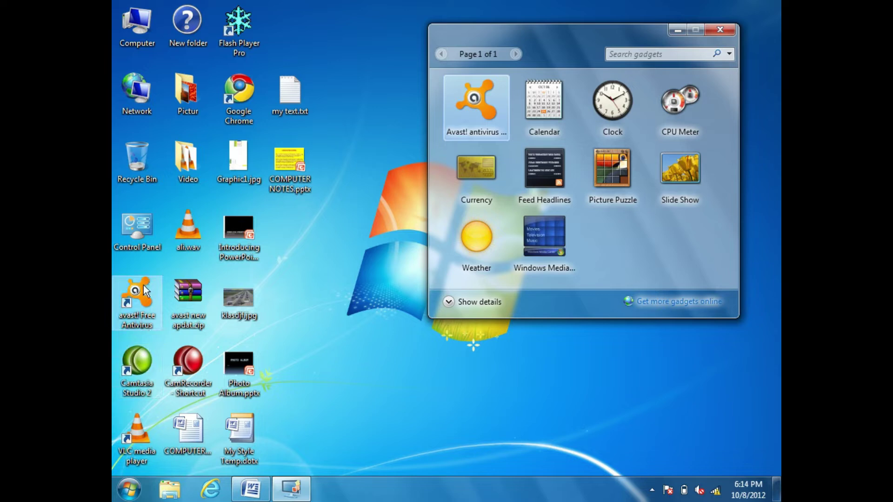
Add the Avast! antivirus gadget to the desktop from the gadget gallery and minimize the gallery.
{"action": "double_click", "coordinate": [481, 93]}
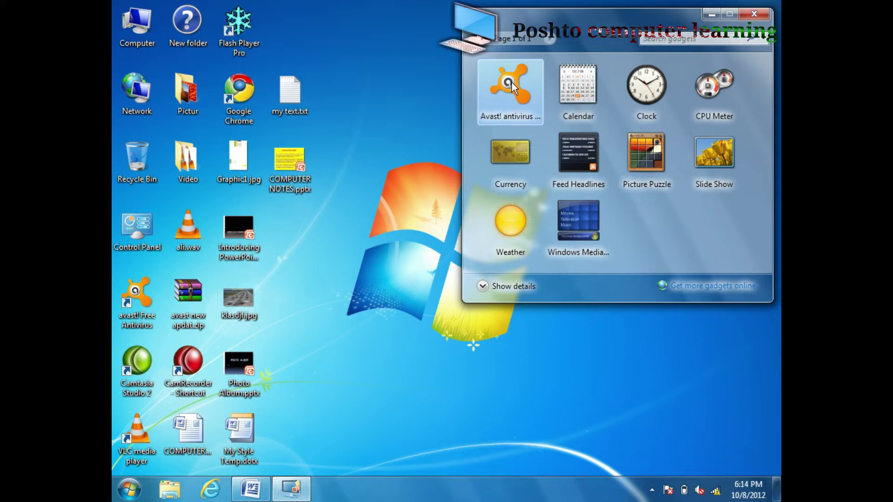
{"action": "right_click", "coordinate": [512, 82]}
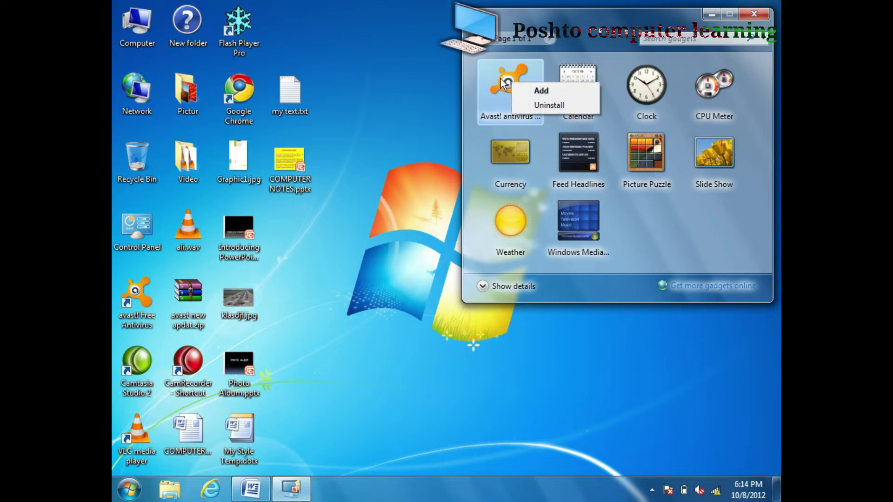
{"action": "left_click_drag", "start_coordinate": [592, 25], "coordinate": [584, 101]}
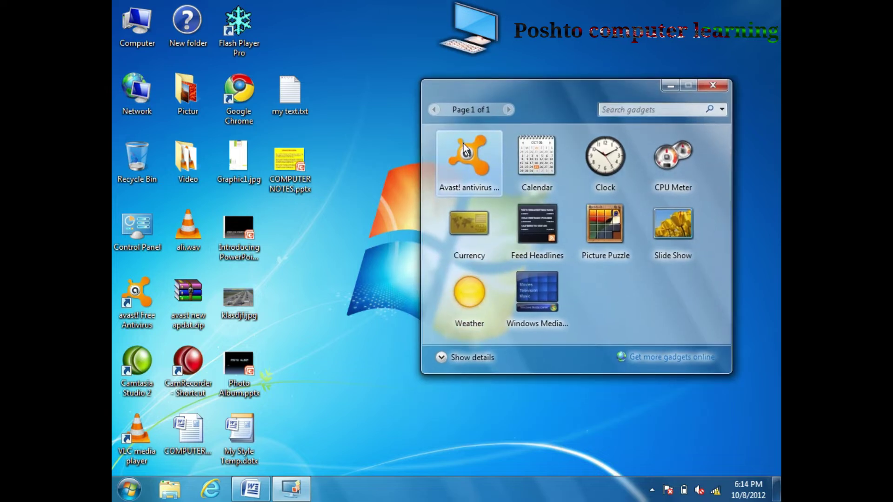
{"action": "right_click", "coordinate": [463, 143]}
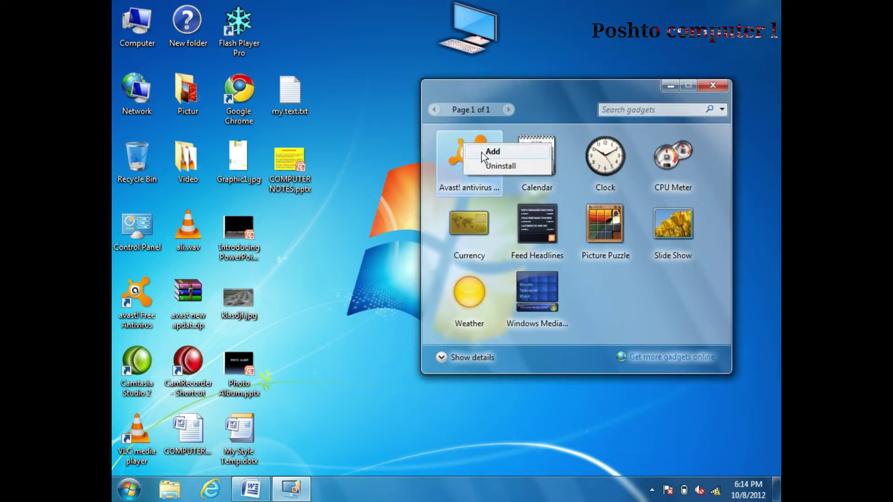
{"action": "left_click", "coordinate": [481, 150]}
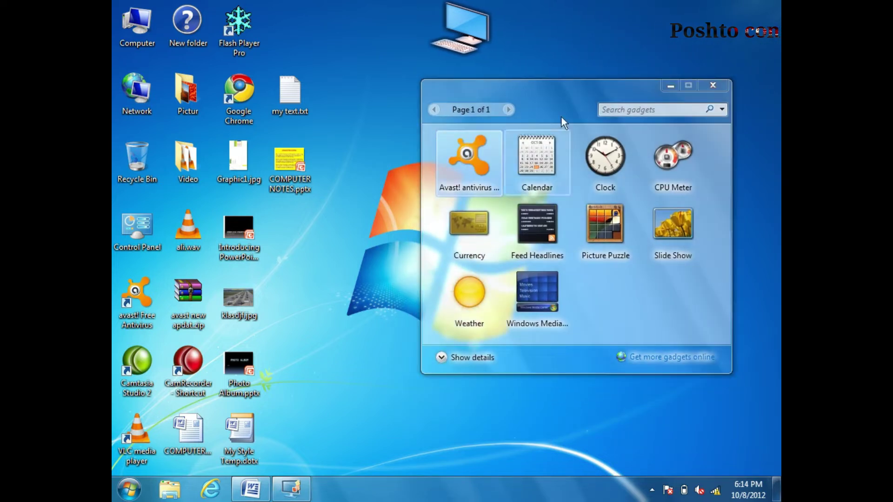
{"action": "left_click", "coordinate": [671, 86]}
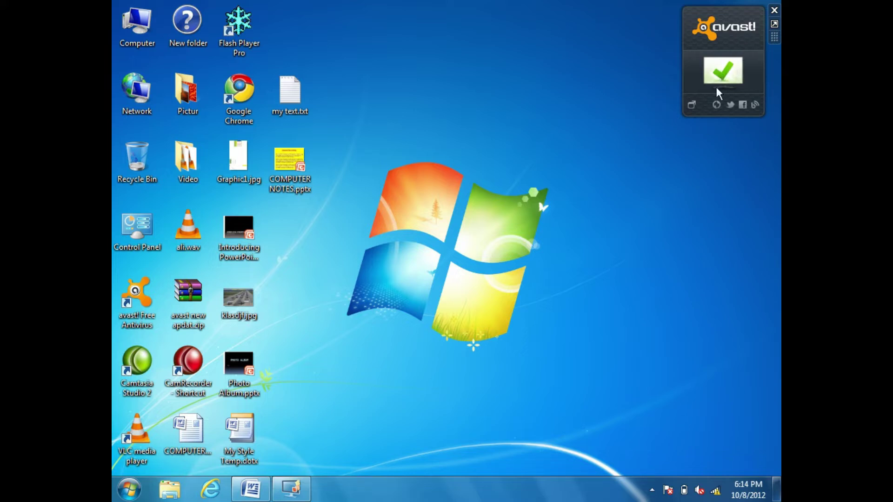
Open avast! Free Antivirus from the hidden notification icons to view its current status summary, and close it.
{"action": "left_click", "coordinate": [652, 489]}
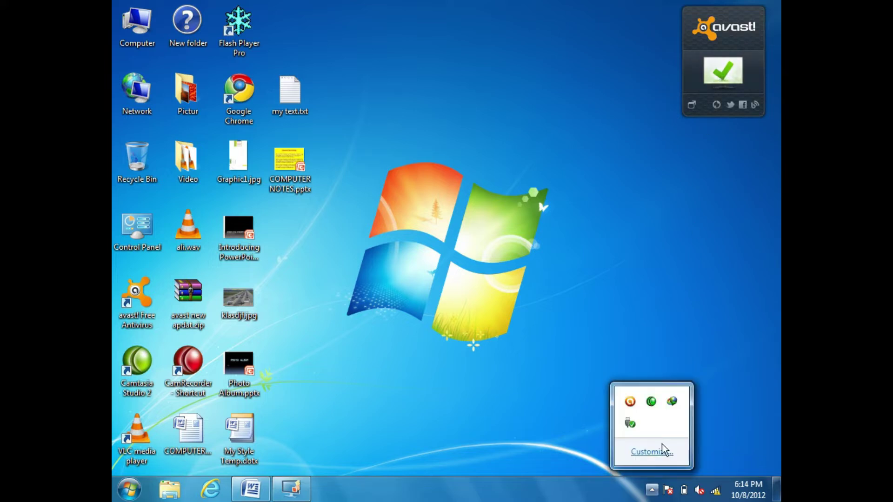
{"action": "left_click", "coordinate": [632, 399]}
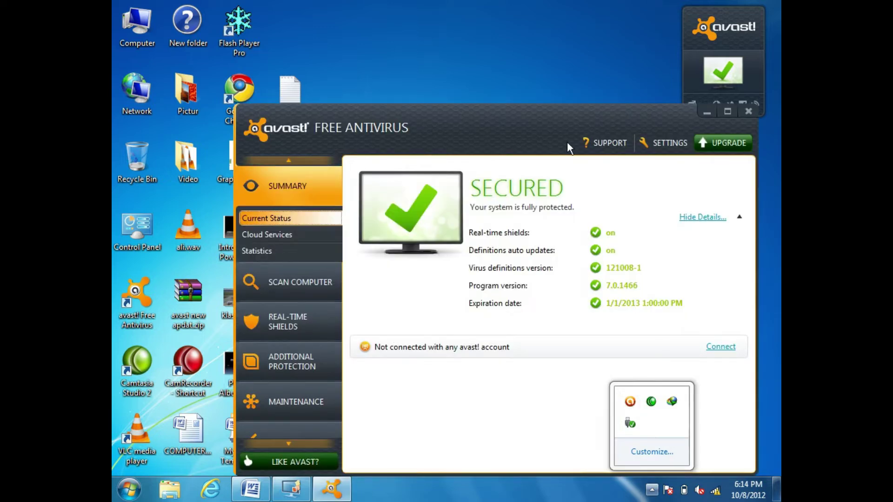
{"action": "left_click_drag", "start_coordinate": [555, 129], "coordinate": [492, 75]}
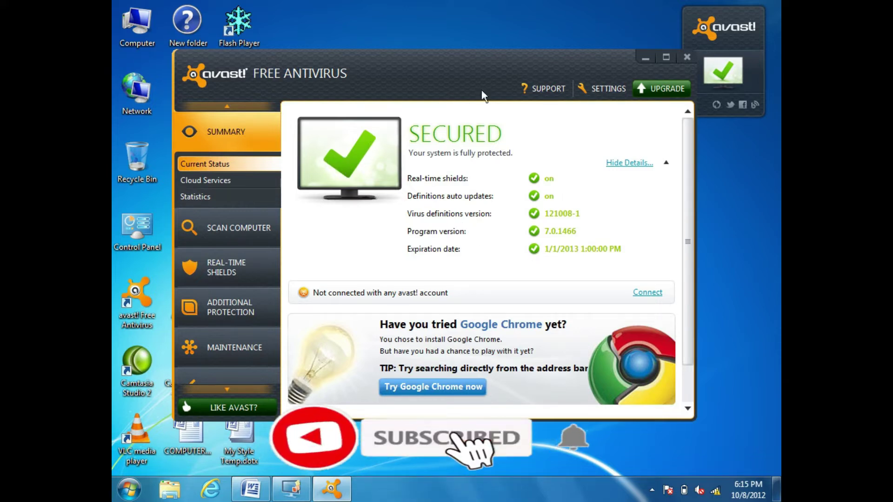
{"action": "left_click_drag", "start_coordinate": [590, 64], "coordinate": [557, 73]}
{"action": "mouse_move", "coordinate": [719, 46]}
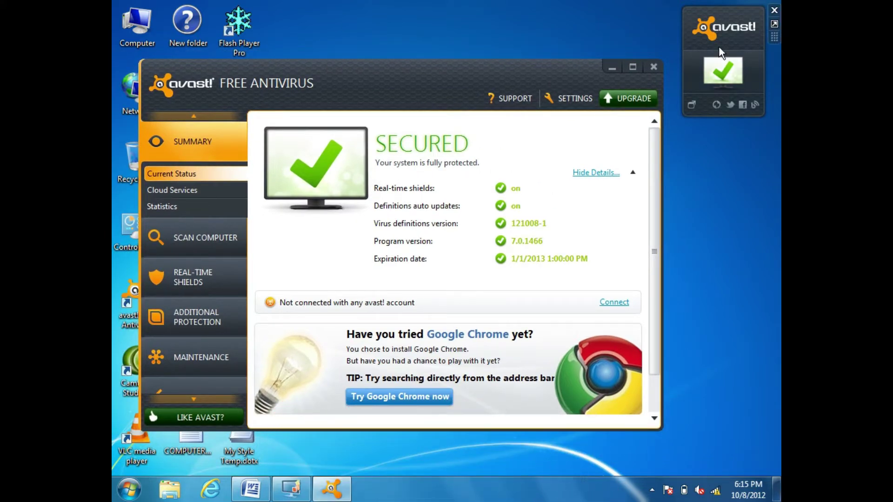
{"action": "left_click", "coordinate": [654, 68]}
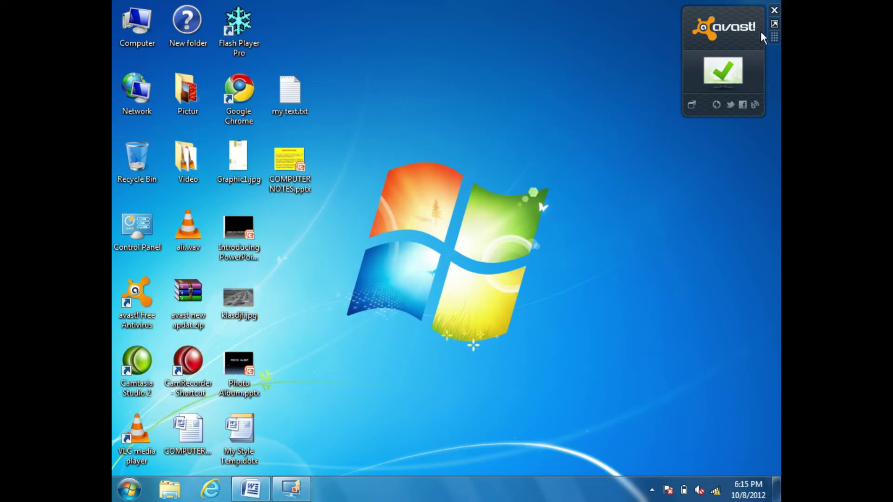
Remove the Avast! gadget from the desktop, add it again from the gadget gallery and close the gallery.
{"action": "left_click", "coordinate": [775, 11]}
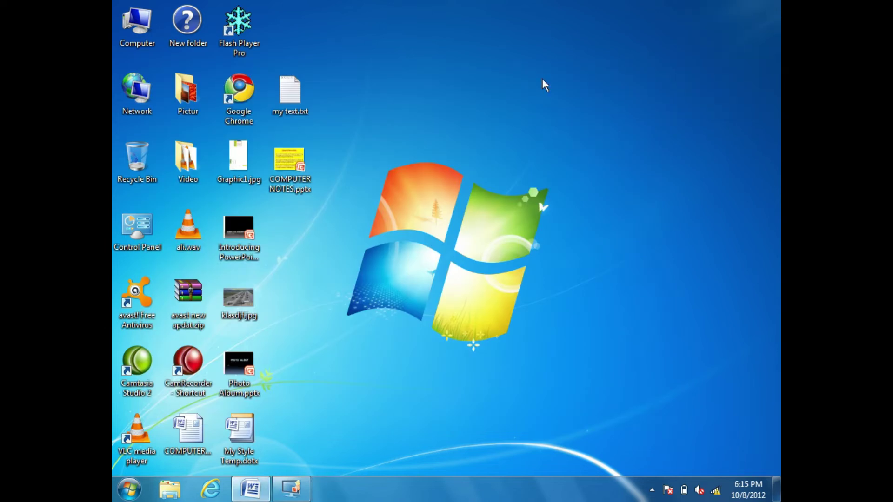
{"action": "right_click", "coordinate": [521, 83]}
{"action": "left_click", "coordinate": [296, 495]}
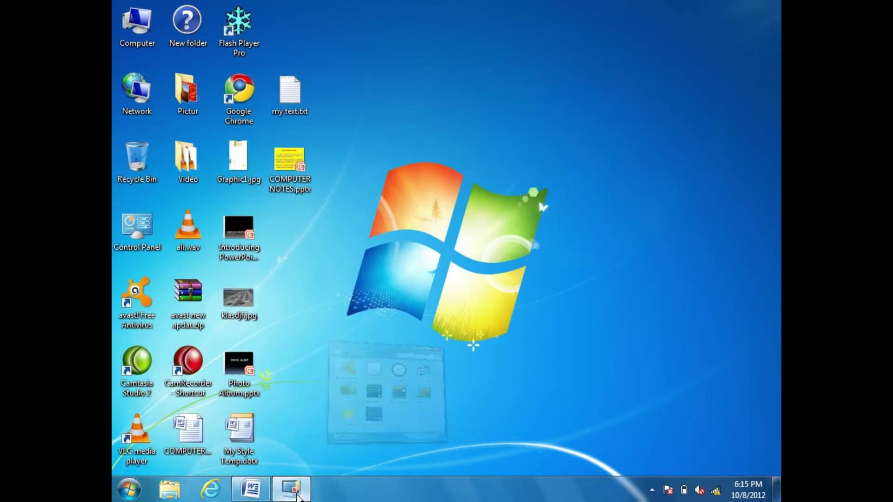
{"action": "right_click", "coordinate": [473, 158]}
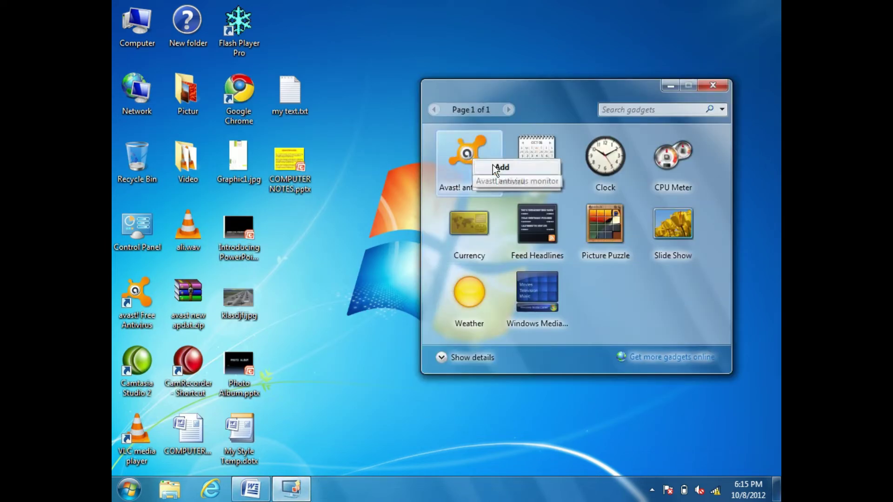
{"action": "left_click", "coordinate": [493, 167]}
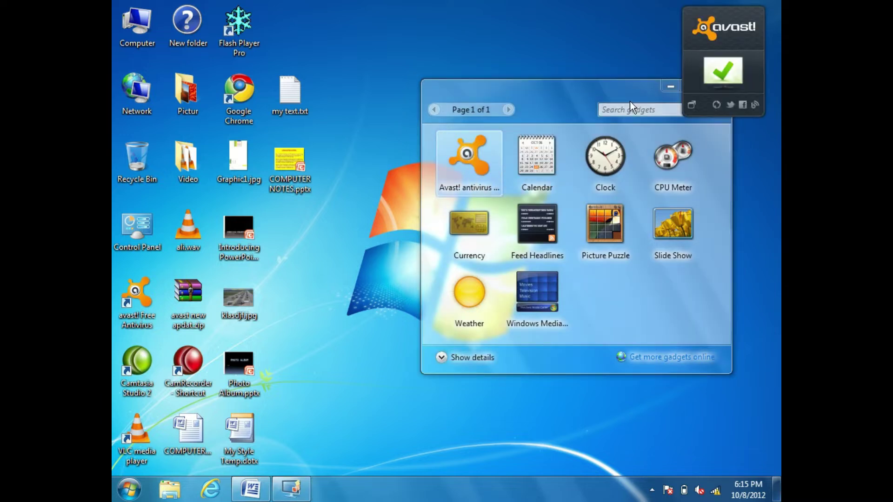
{"action": "left_click_drag", "start_coordinate": [623, 91], "coordinate": [552, 102]}
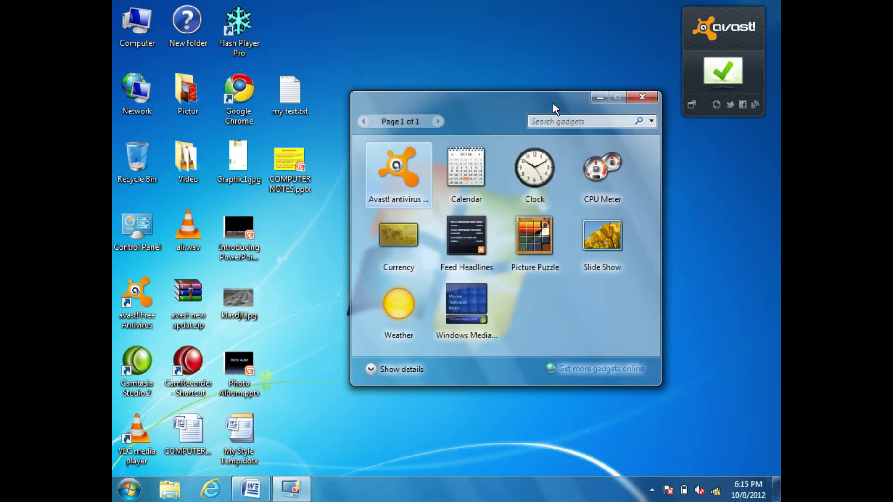
{"action": "left_click", "coordinate": [642, 97]}
Move the Avast! gadget inward from the desktop corner, switch it to its larger size and back to the smaller one.
{"action": "left_click_drag", "start_coordinate": [725, 35], "coordinate": [639, 141]}
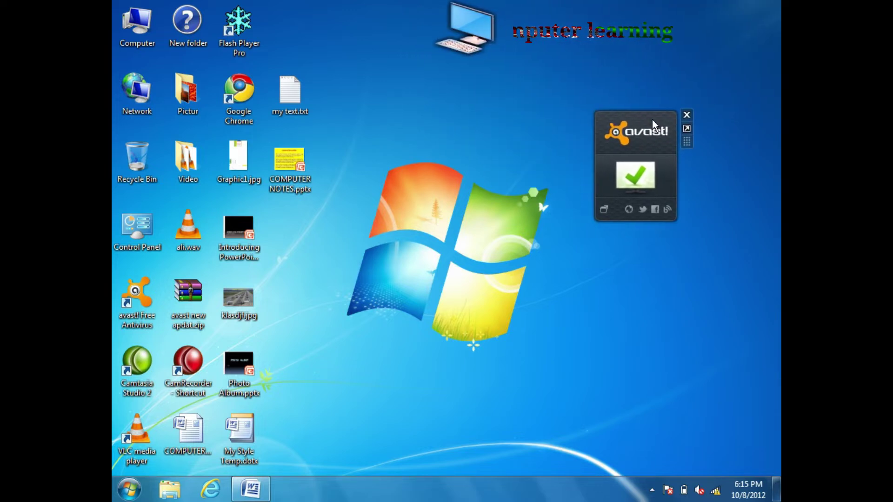
{"action": "left_click", "coordinate": [688, 129]}
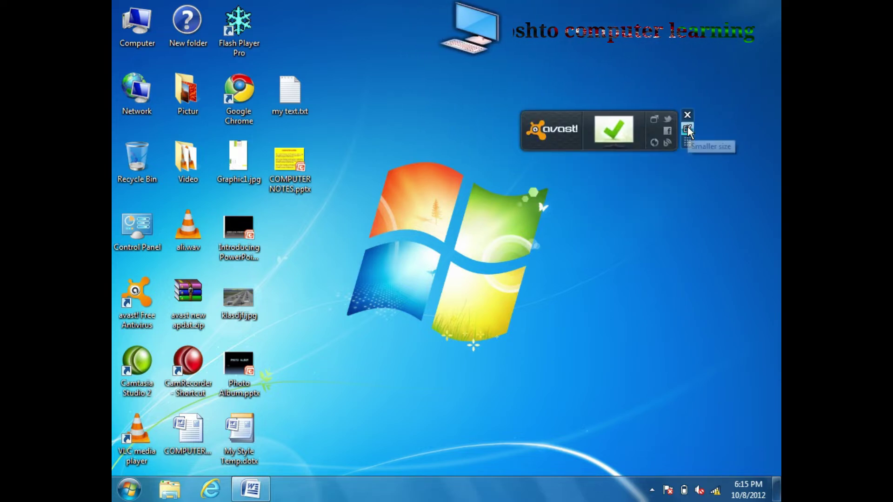
{"action": "left_click", "coordinate": [688, 128]}
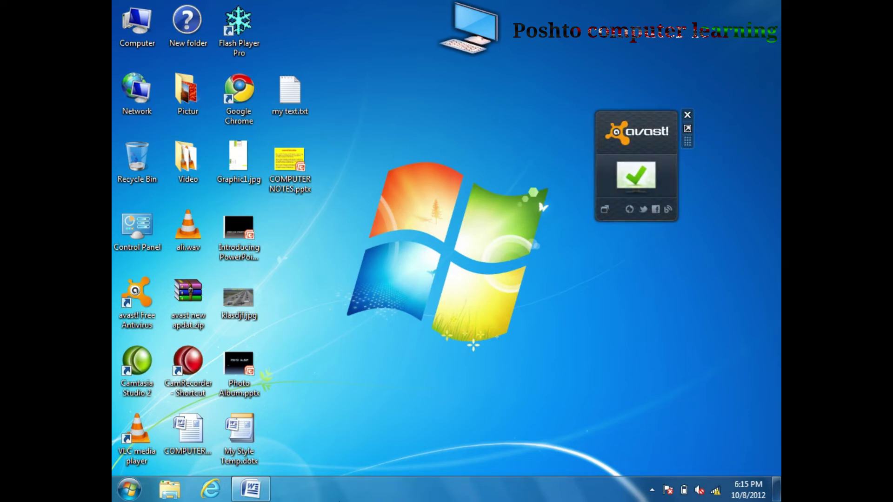
Reopen the desktop gadget gallery and remove the Avast! gadget from the desktop.
{"action": "right_click", "coordinate": [455, 393]}
{"action": "left_click", "coordinate": [486, 369]}
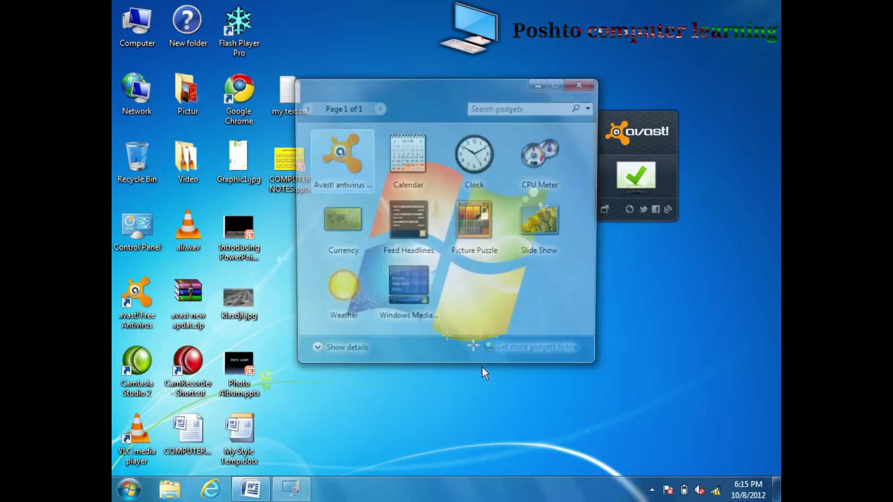
{"action": "left_click_drag", "start_coordinate": [443, 83], "coordinate": [381, 64]}
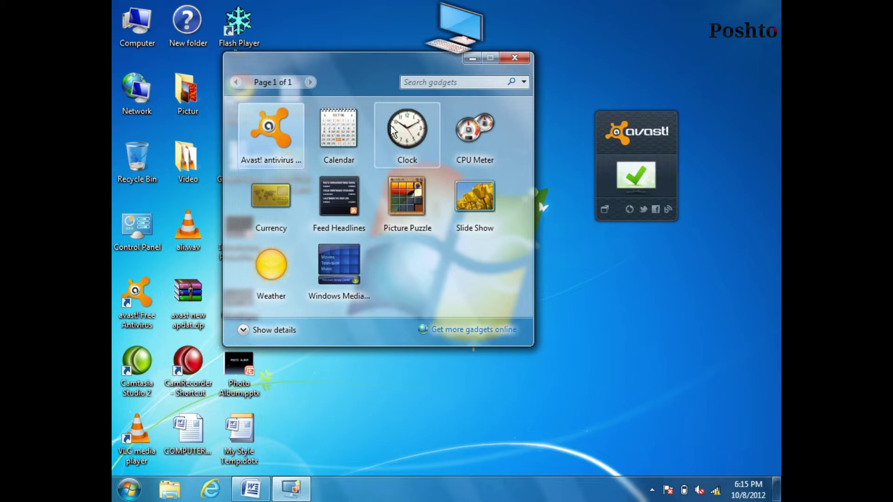
{"action": "left_click_drag", "start_coordinate": [391, 63], "coordinate": [582, 44]}
{"action": "mouse_move", "coordinate": [646, 112]}
{"action": "left_click", "coordinate": [686, 116]}
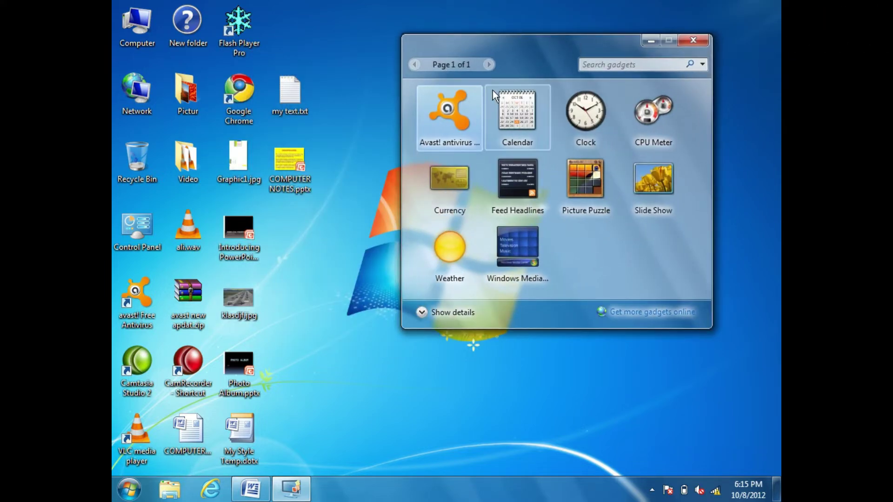
Add the Calendar gadget to the desktop from the gadget gallery and minimize the gallery.
{"action": "left_click_drag", "start_coordinate": [516, 58], "coordinate": [517, 71]}
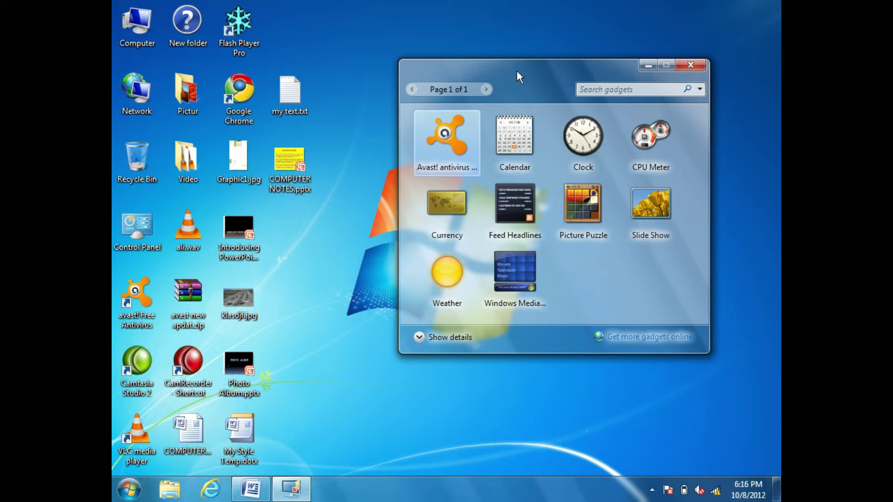
{"action": "left_click_drag", "start_coordinate": [511, 68], "coordinate": [504, 62]}
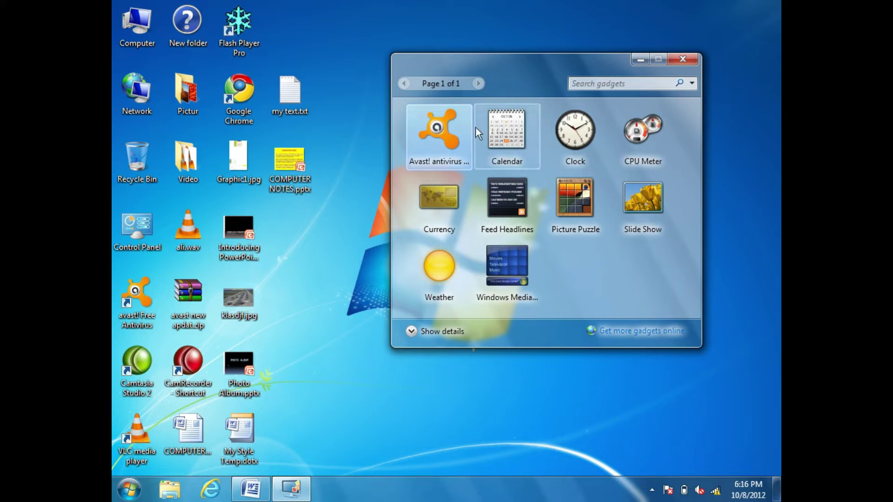
{"action": "right_click", "coordinate": [503, 128]}
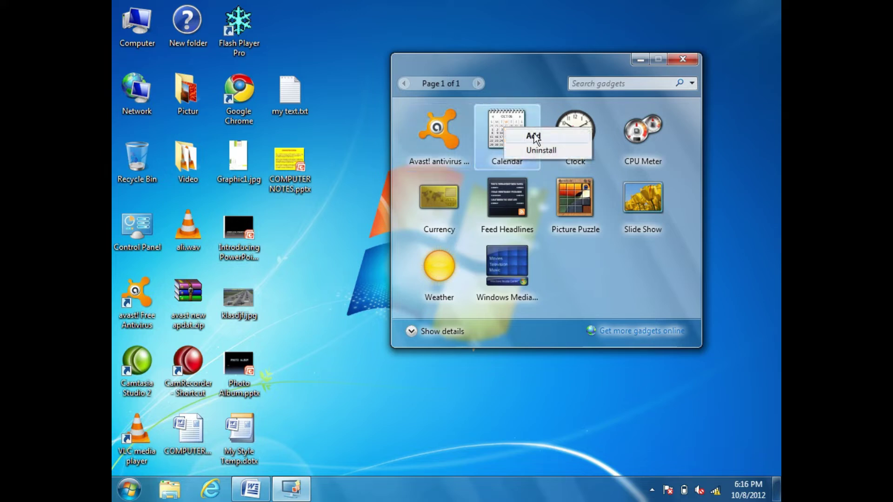
{"action": "left_click", "coordinate": [540, 135]}
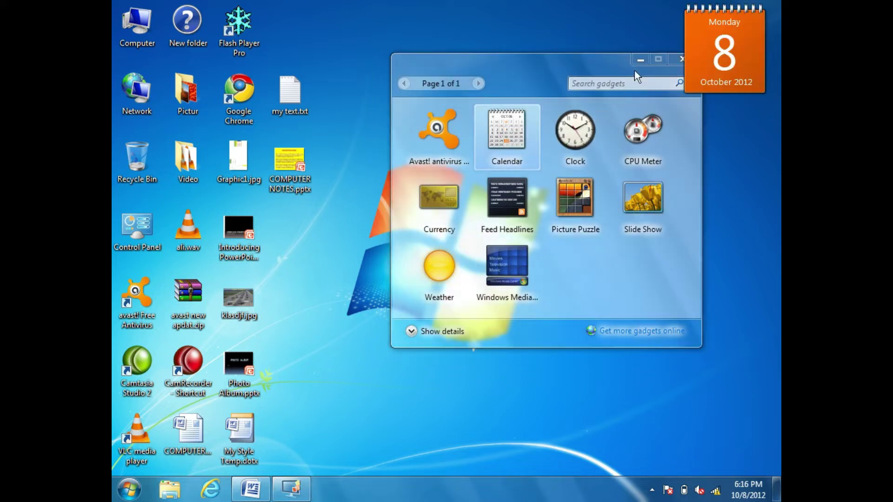
{"action": "key", "text": "alt+F4"}
Move the Calendar gadget to the upper middle of the desktop and set it to its larger size with the month view.
{"action": "left_click_drag", "start_coordinate": [724, 34], "coordinate": [527, 85]}
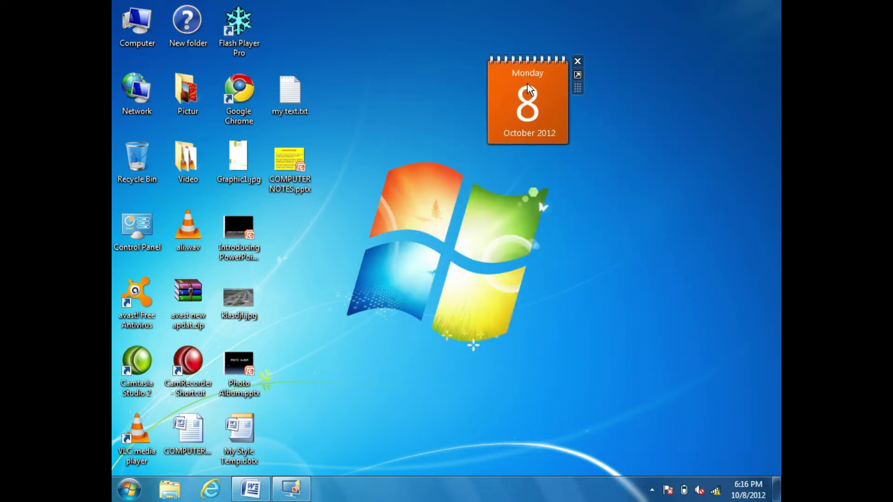
{"action": "left_click", "coordinate": [577, 75]}
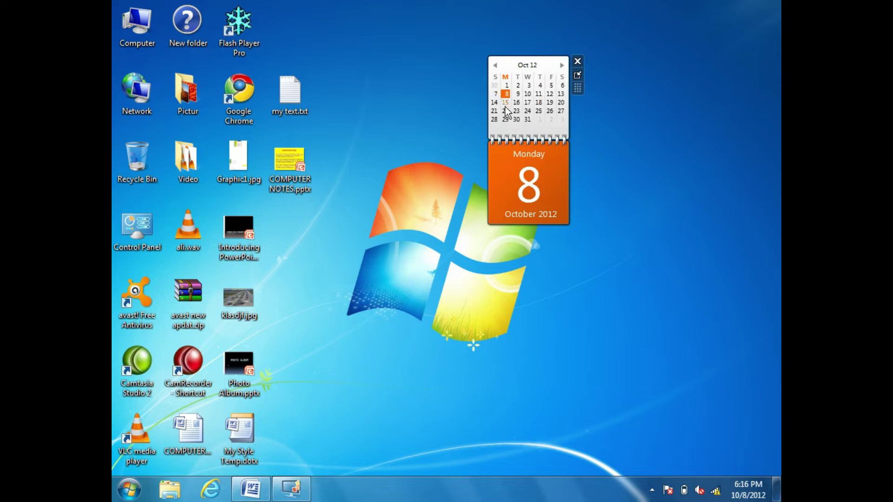
{"action": "left_click", "coordinate": [577, 75]}
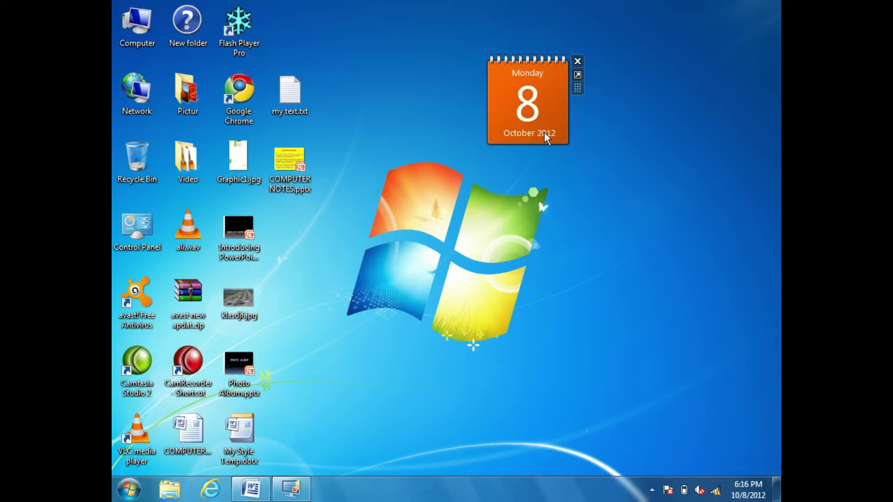
{"action": "left_click", "coordinate": [577, 75]}
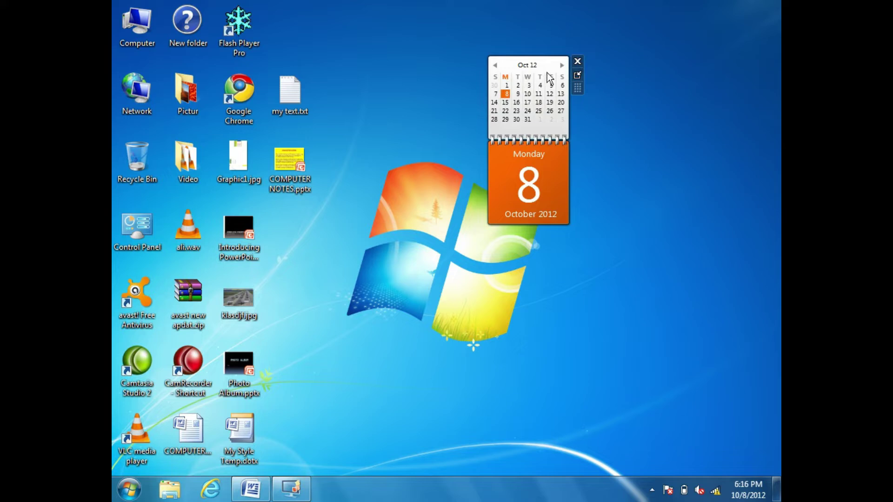
Browse the Calendar gadget's months forward to November 2012, back to June 2012, and return to October 2012.
{"action": "left_click", "coordinate": [561, 66]}
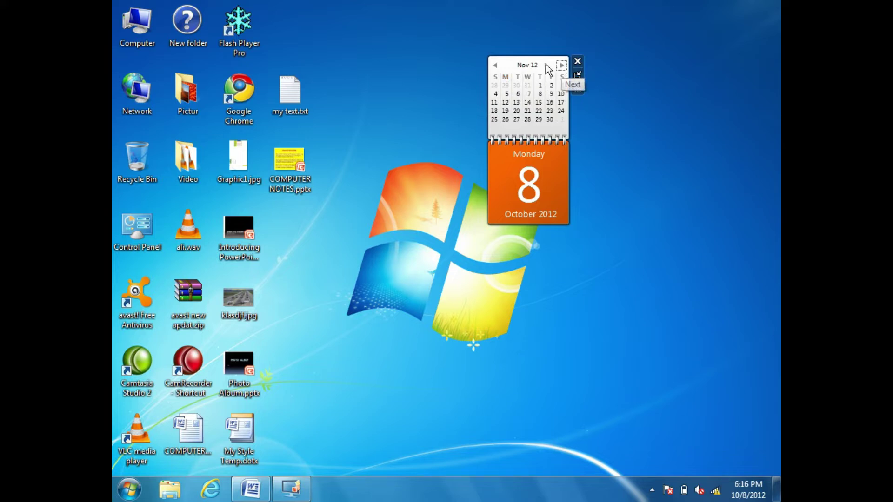
{"action": "left_click", "coordinate": [496, 66]}
{"action": "left_click", "coordinate": [495, 66]}
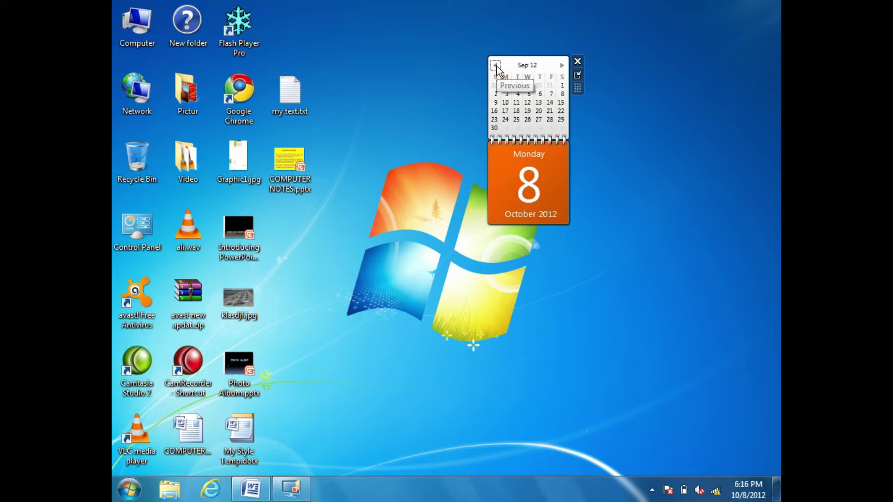
{"action": "left_click", "coordinate": [496, 66]}
{"action": "left_click", "coordinate": [496, 66]}
{"action": "left_click", "coordinate": [496, 66]}
{"action": "left_click", "coordinate": [517, 102]}
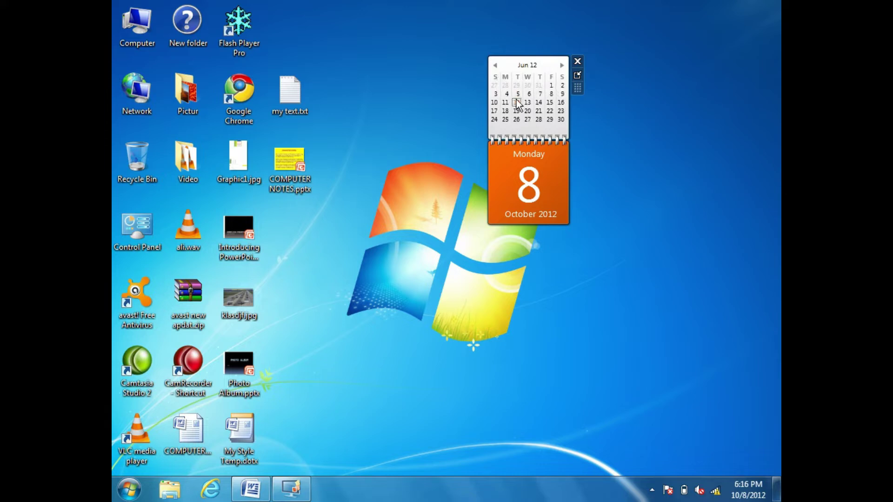
{"action": "left_click", "coordinate": [562, 66]}
{"action": "left_click", "coordinate": [562, 66]}
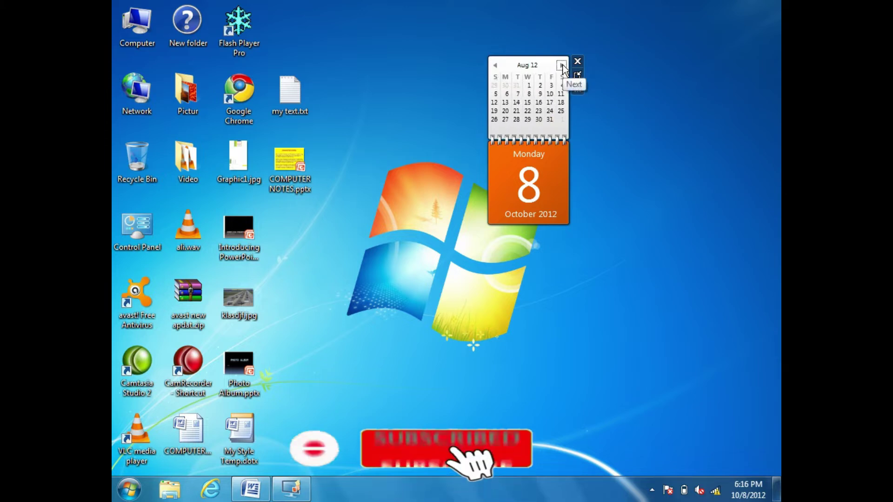
{"action": "left_click", "coordinate": [562, 66]}
{"action": "left_click", "coordinate": [562, 66]}
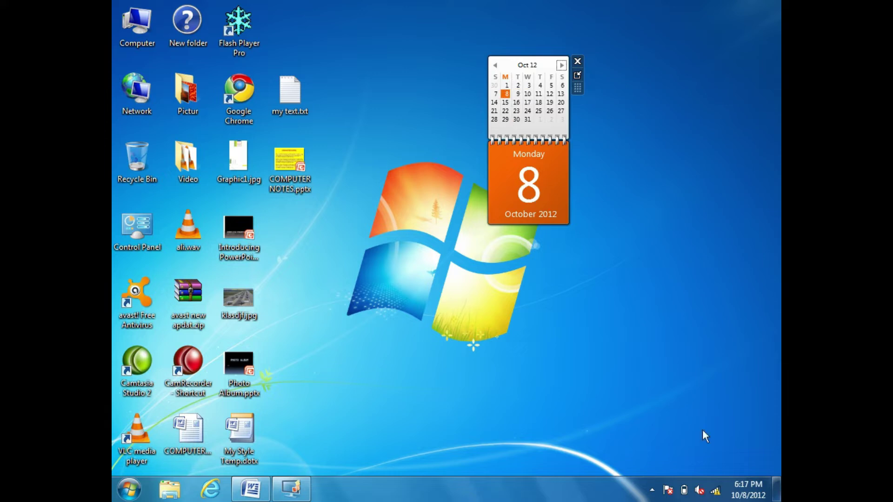
Remove the Calendar gadget from the desktop and set the system date to October 9, 2012 with the time as AM.
{"action": "left_click", "coordinate": [578, 61]}
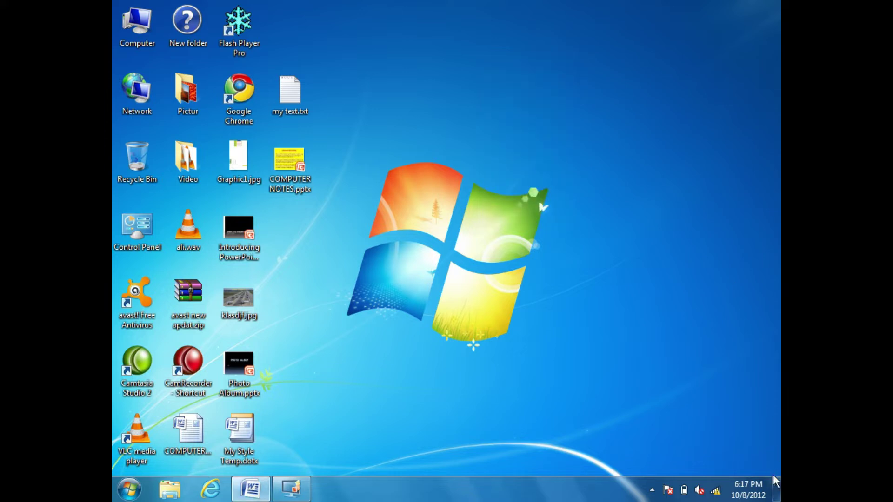
{"action": "right_click", "coordinate": [747, 492]}
{"action": "left_click", "coordinate": [679, 351]}
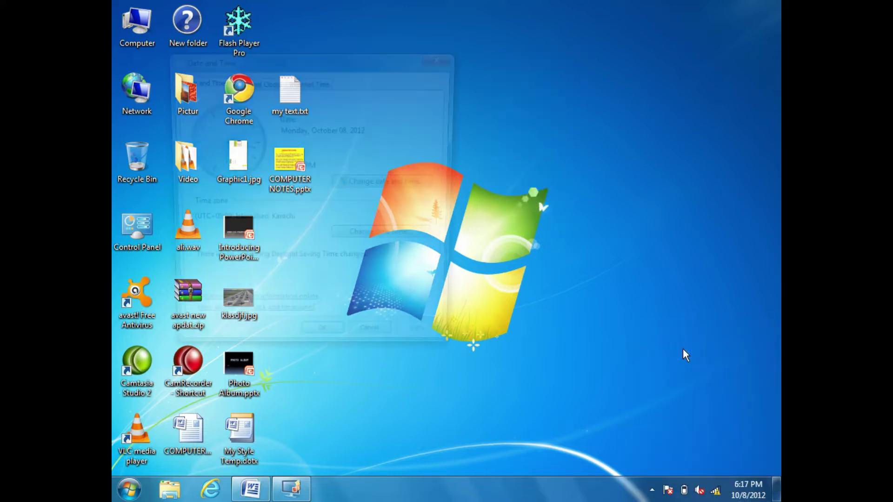
{"action": "left_click_drag", "start_coordinate": [394, 65], "coordinate": [460, 66]}
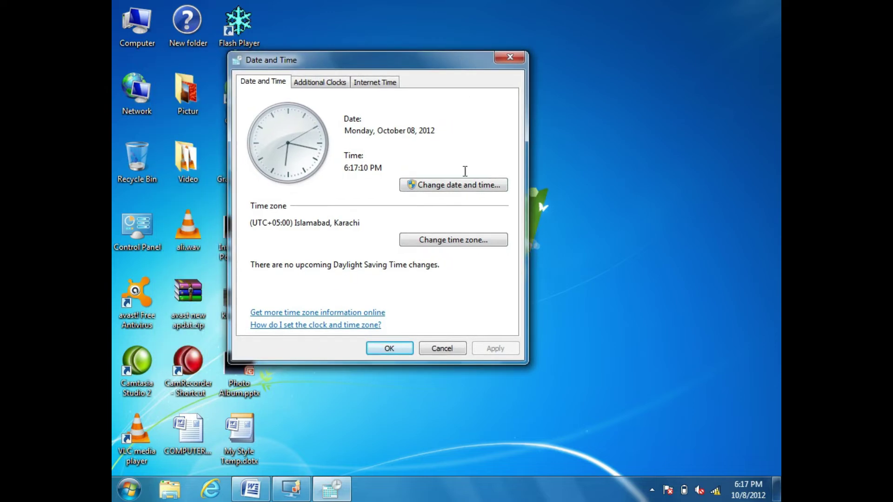
{"action": "left_click", "coordinate": [420, 180]}
{"action": "left_click", "coordinate": [289, 181]}
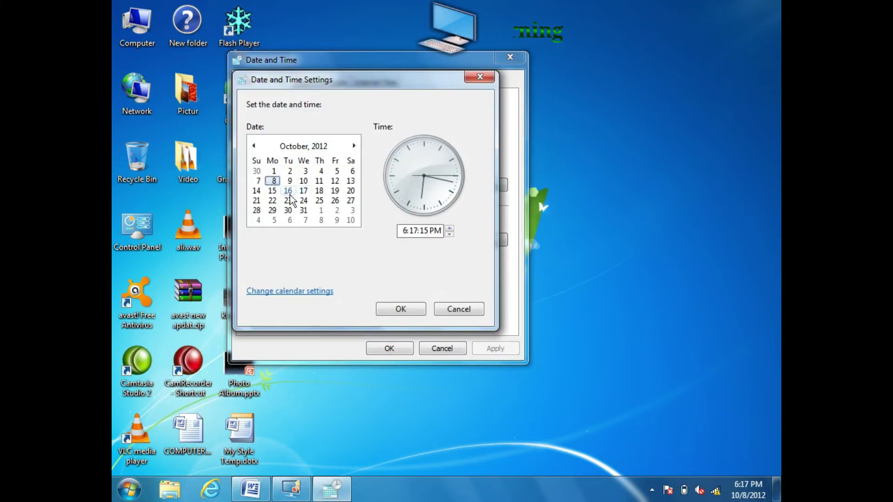
{"action": "left_click", "coordinate": [437, 231]}
{"action": "left_click", "coordinate": [449, 234]}
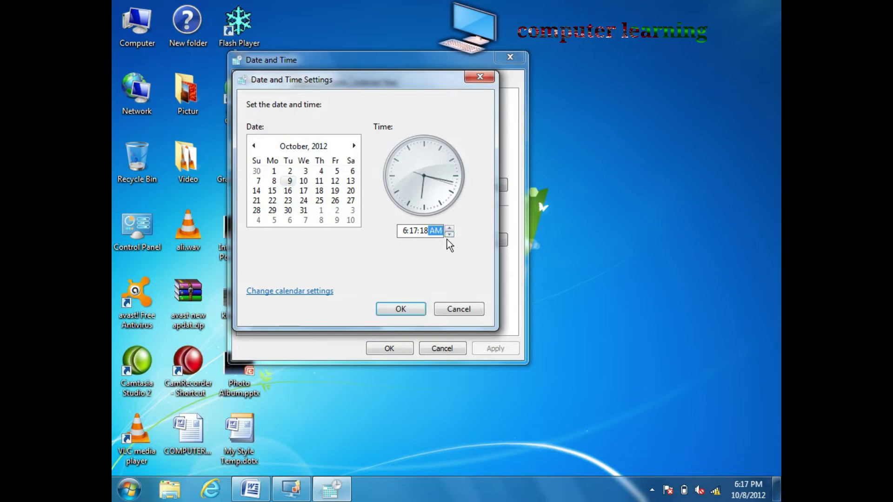
{"action": "left_click", "coordinate": [402, 308]}
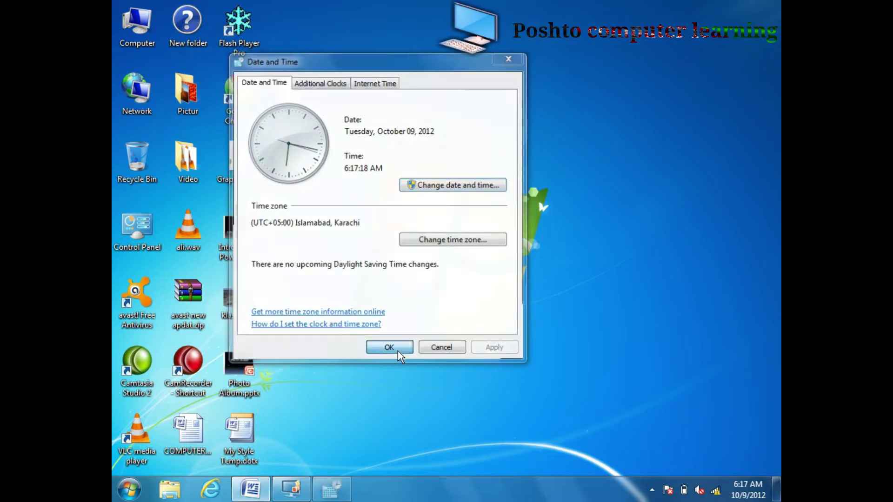
{"action": "left_click", "coordinate": [397, 350]}
Add the Calendar gadget to the desktop again from the gadget gallery and close the gallery.
{"action": "right_click", "coordinate": [574, 159]}
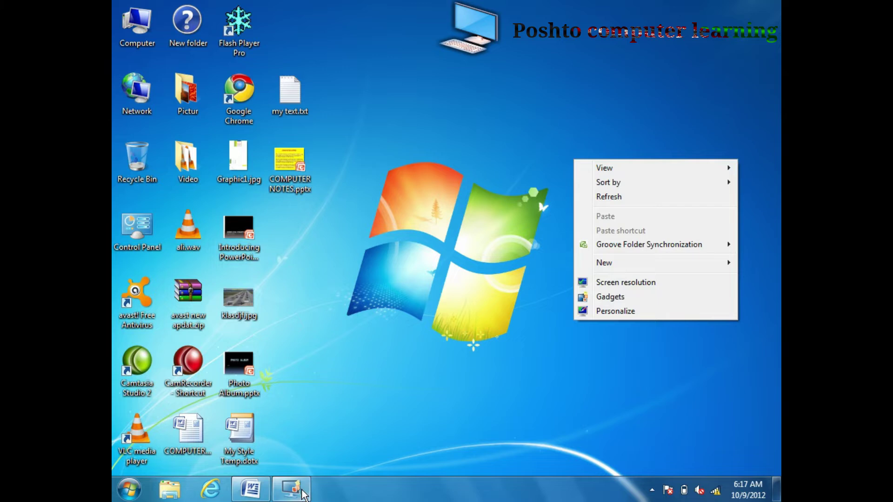
{"action": "left_click", "coordinate": [300, 491]}
{"action": "right_click", "coordinate": [510, 138]}
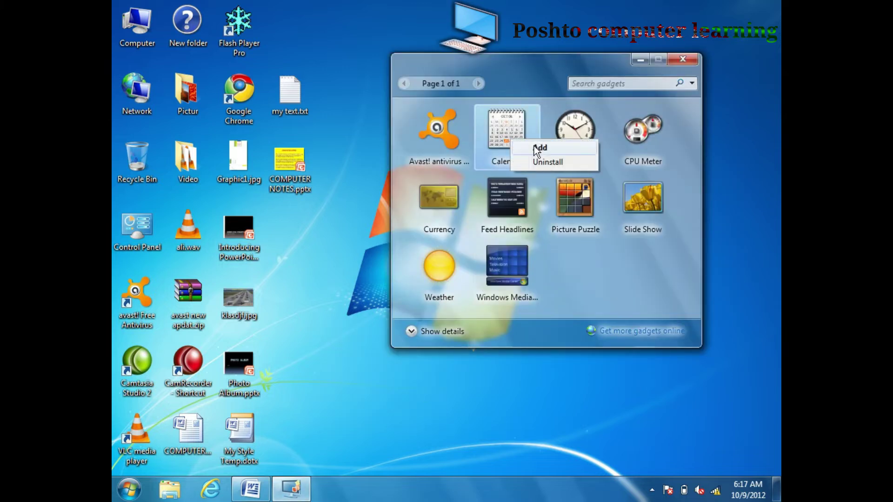
{"action": "left_click", "coordinate": [534, 147]}
{"action": "left_click", "coordinate": [681, 59]}
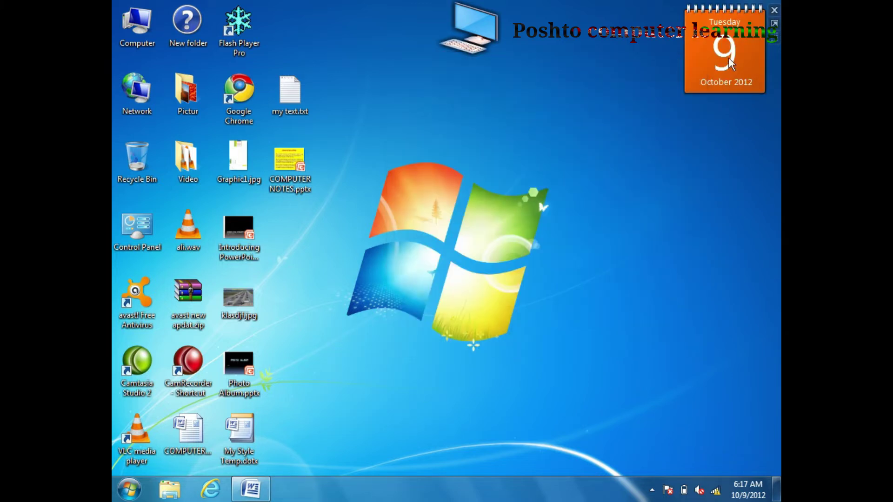
Set the Calendar gadget to its larger size with the month view and place it in the desktop's upper-right corner.
{"action": "left_click_drag", "start_coordinate": [728, 45], "coordinate": [532, 88]}
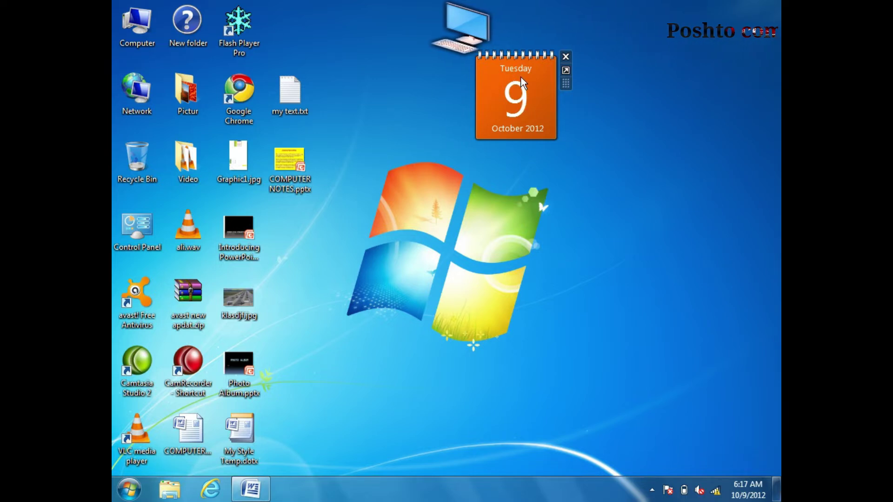
{"action": "left_click", "coordinate": [566, 71]}
{"action": "left_click_drag", "start_coordinate": [502, 167], "coordinate": [713, 135]}
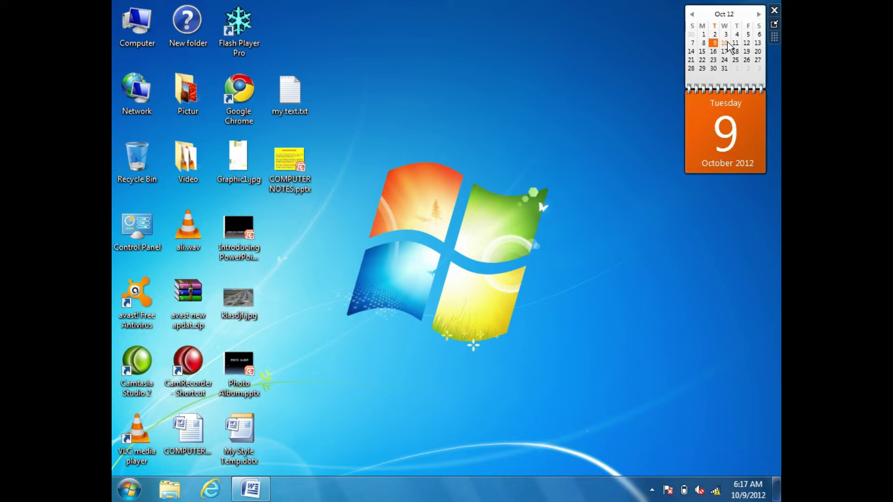
Open the desktop gadget gallery, add the Clock gadget to the desktop and close the gallery.
{"action": "right_click", "coordinate": [590, 54]}
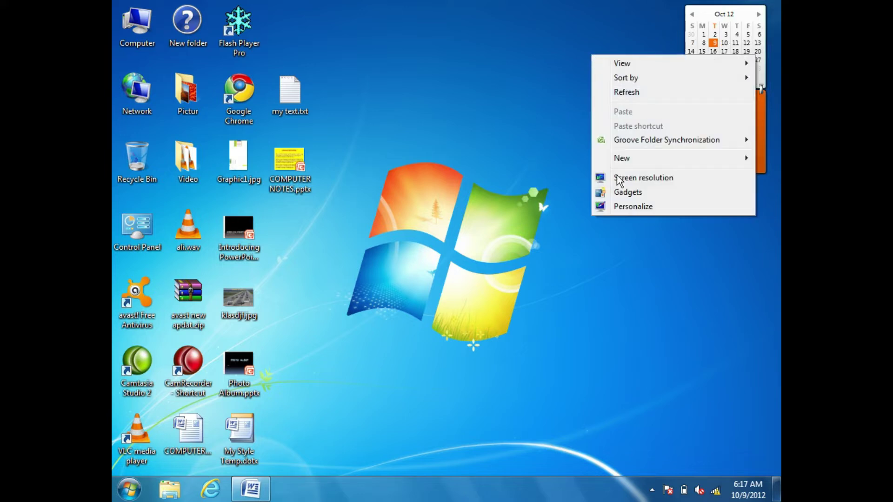
{"action": "left_click", "coordinate": [618, 191]}
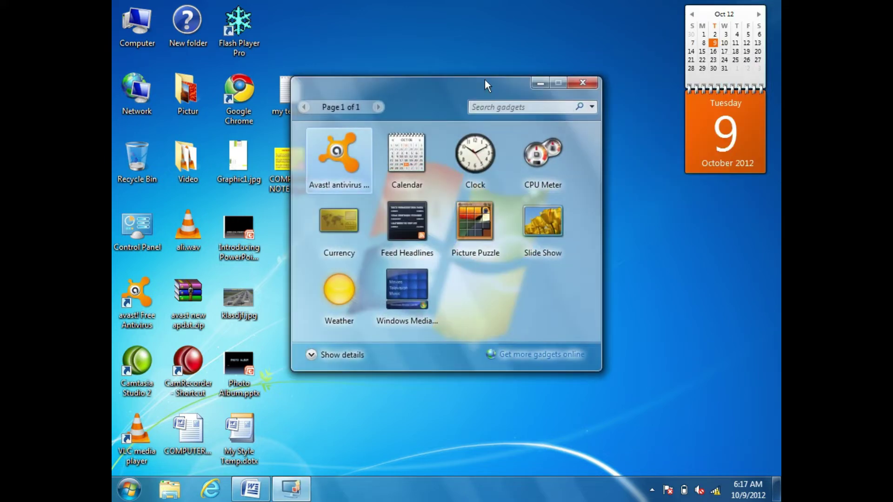
{"action": "left_click_drag", "start_coordinate": [484, 79], "coordinate": [538, 73]}
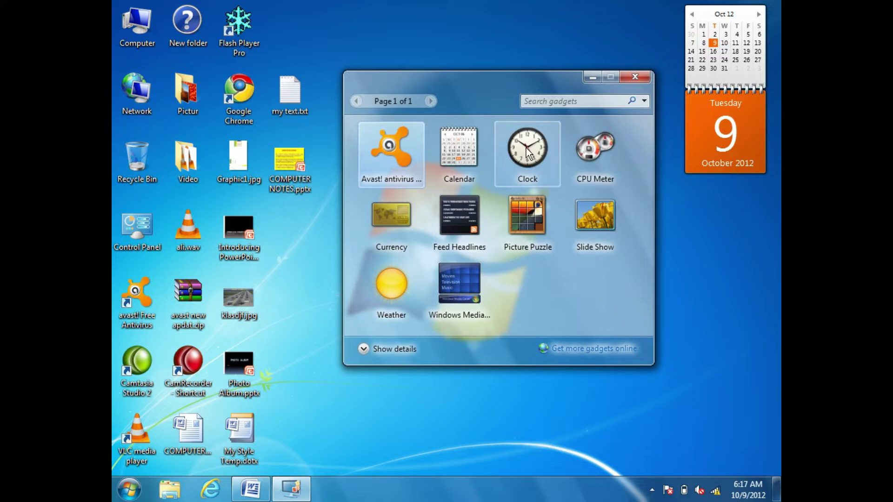
{"action": "double_click", "coordinate": [526, 148]}
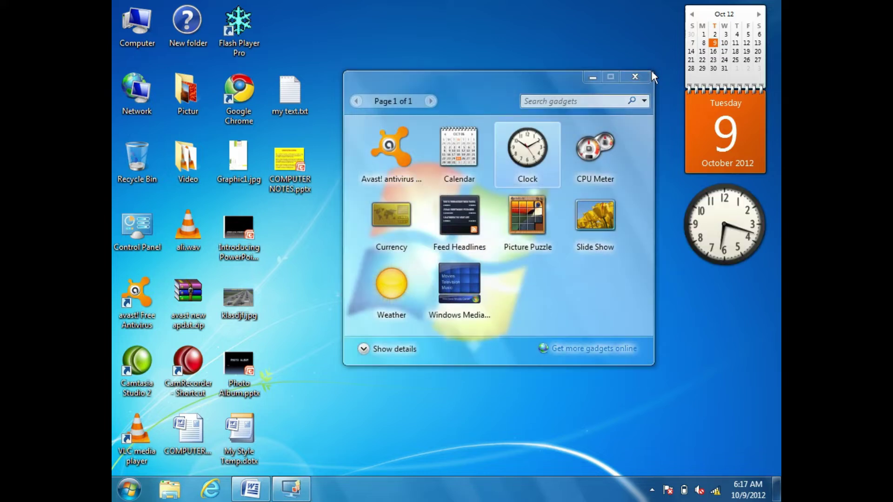
{"action": "left_click", "coordinate": [638, 77]}
Move the Clock gadget to the upper middle of the desktop and view its options without changing them.
{"action": "left_click_drag", "start_coordinate": [700, 213], "coordinate": [453, 75]}
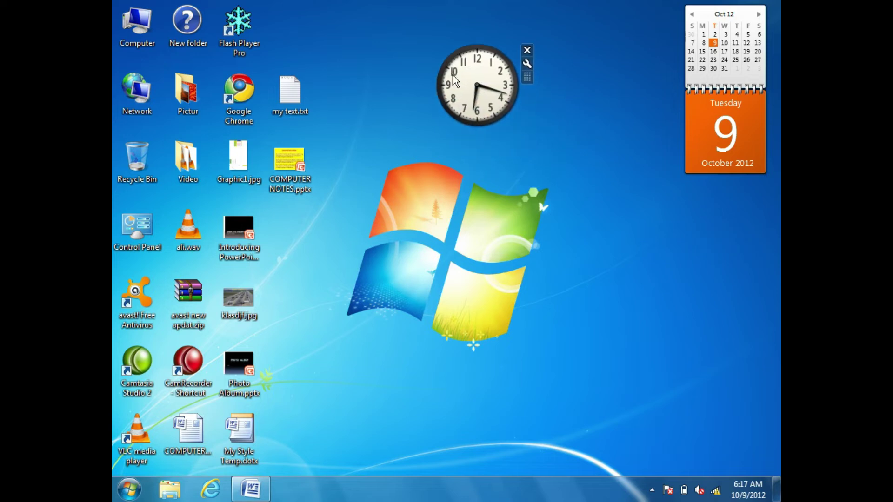
{"action": "left_click", "coordinate": [528, 64]}
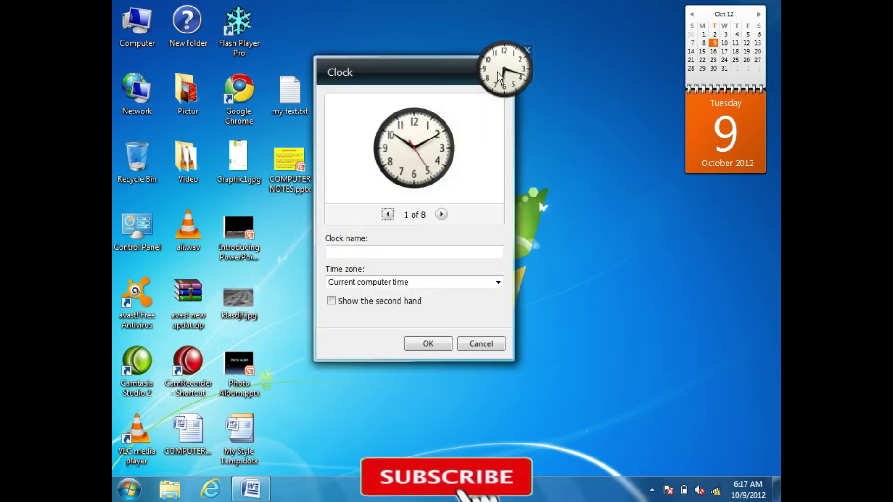
{"action": "left_click", "coordinate": [486, 342]}
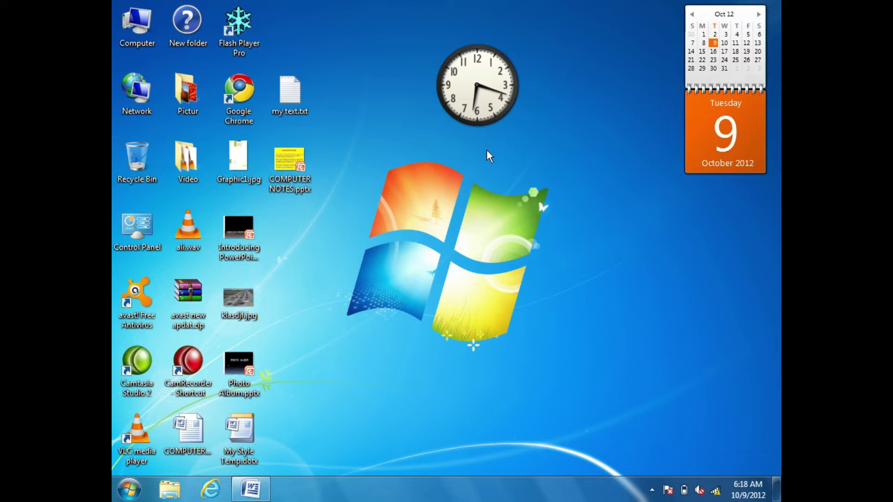
Open the Clock gadget's options and browse the clock faces forward to the eighth design.
{"action": "mouse_move", "coordinate": [496, 90]}
{"action": "left_click", "coordinate": [527, 63]}
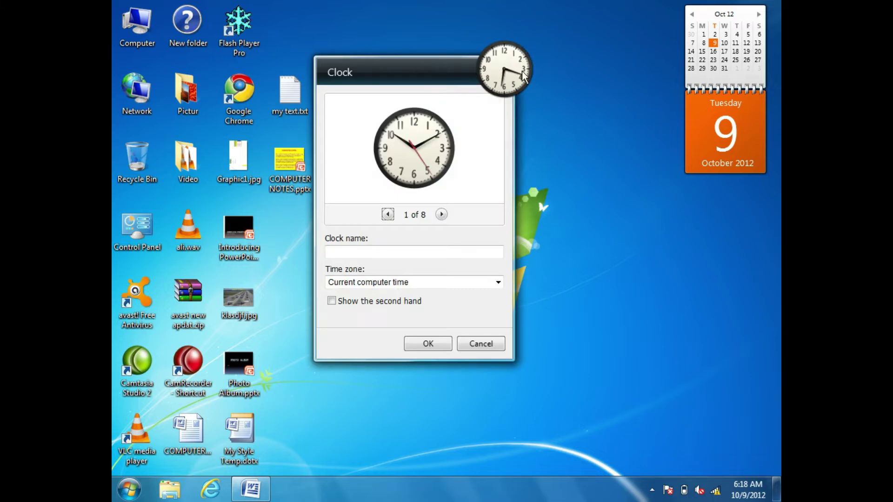
{"action": "left_click", "coordinate": [442, 214]}
{"action": "left_click", "coordinate": [442, 214]}
{"action": "left_click", "coordinate": [442, 214]}
{"action": "left_click", "coordinate": [441, 214]}
{"action": "left_click", "coordinate": [442, 214]}
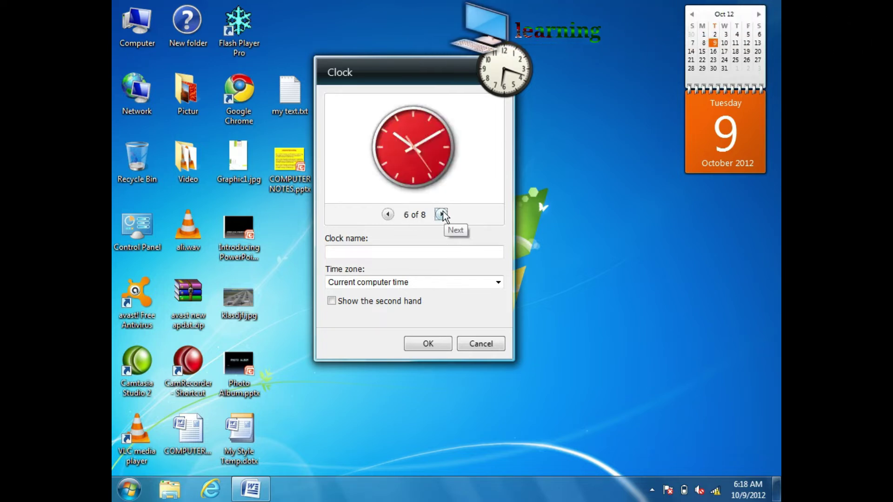
{"action": "left_click", "coordinate": [442, 214]}
{"action": "left_click", "coordinate": [442, 215]}
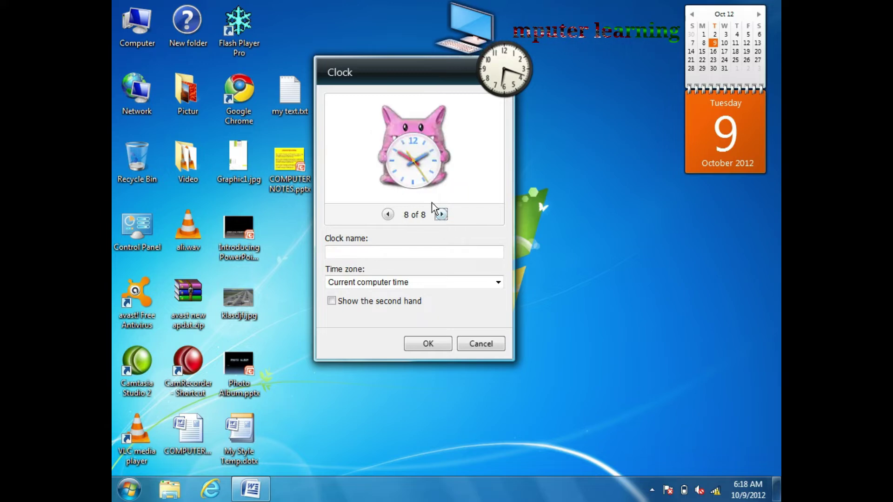
Go back through the clock faces to the plain silver one, design 2 of 8, and apply it.
{"action": "left_click", "coordinate": [388, 215]}
{"action": "left_click", "coordinate": [387, 214]}
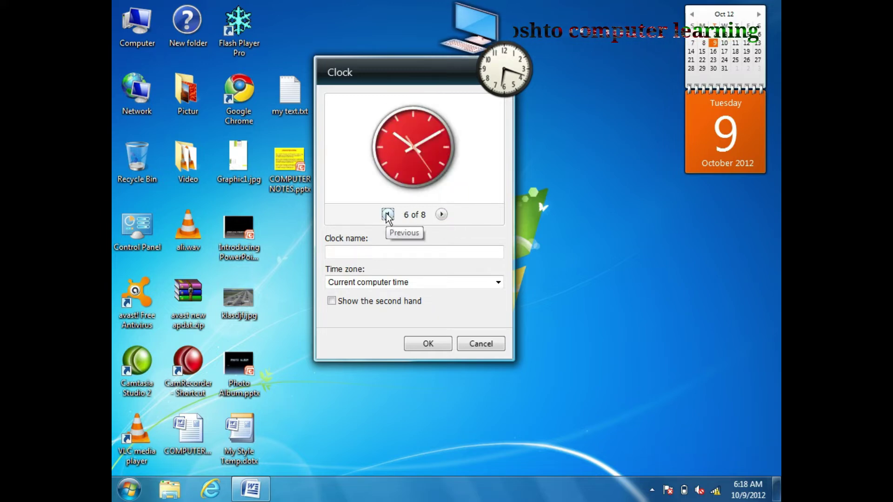
{"action": "left_click", "coordinate": [388, 214]}
{"action": "left_click", "coordinate": [388, 215]}
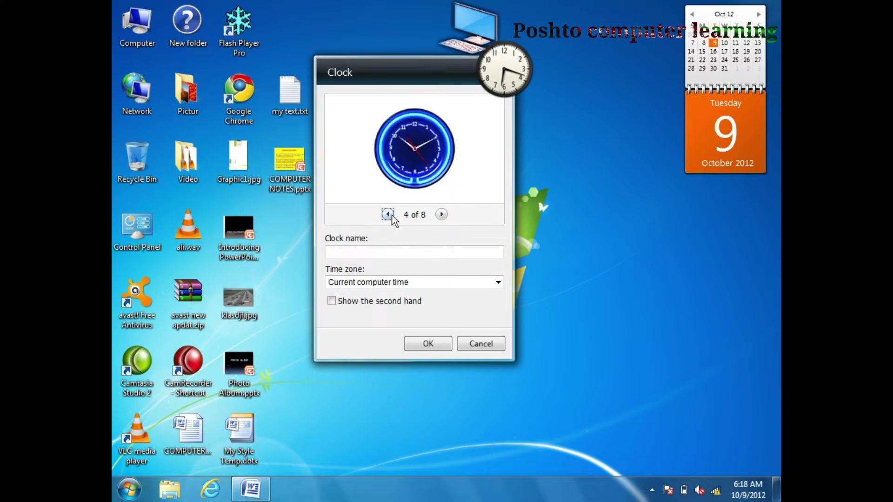
{"action": "left_click", "coordinate": [391, 216]}
{"action": "left_click", "coordinate": [392, 216]}
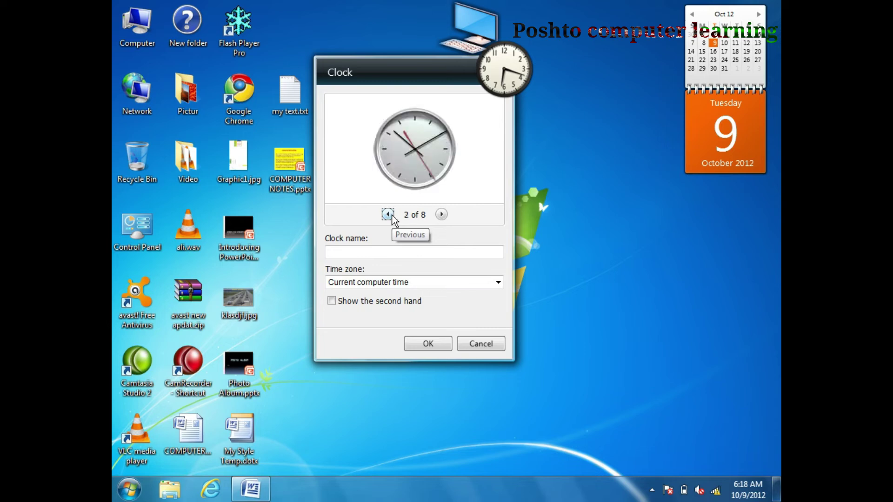
{"action": "left_click", "coordinate": [434, 343]}
Change the Clock gadget's face to the blue neon one, design 4 of 8, and apply it.
{"action": "mouse_move", "coordinate": [492, 113]}
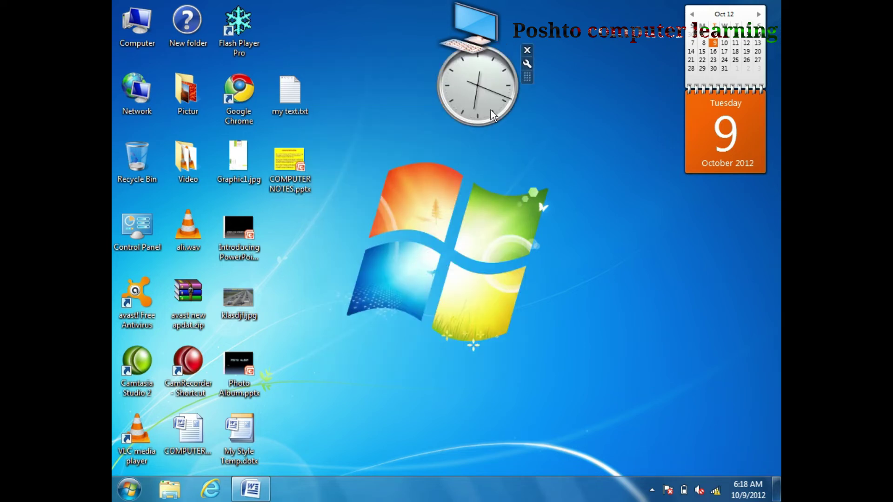
{"action": "left_click", "coordinate": [527, 64]}
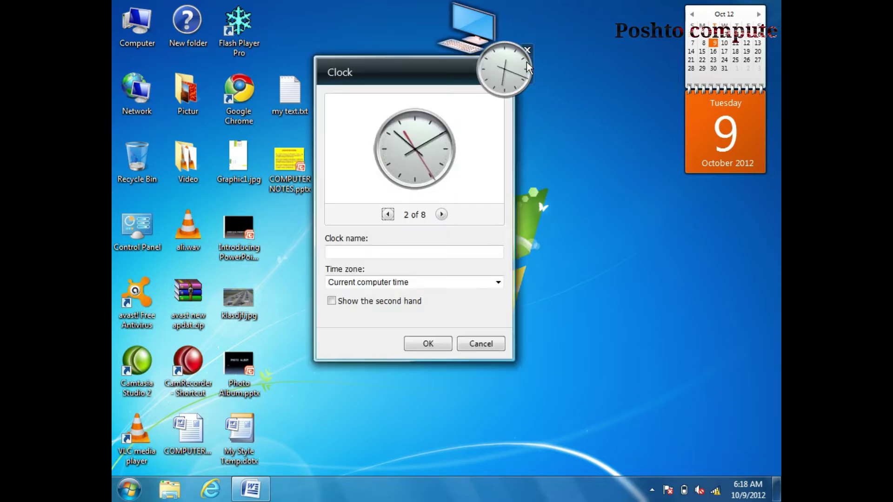
{"action": "left_click", "coordinate": [442, 215]}
{"action": "left_click", "coordinate": [442, 215]}
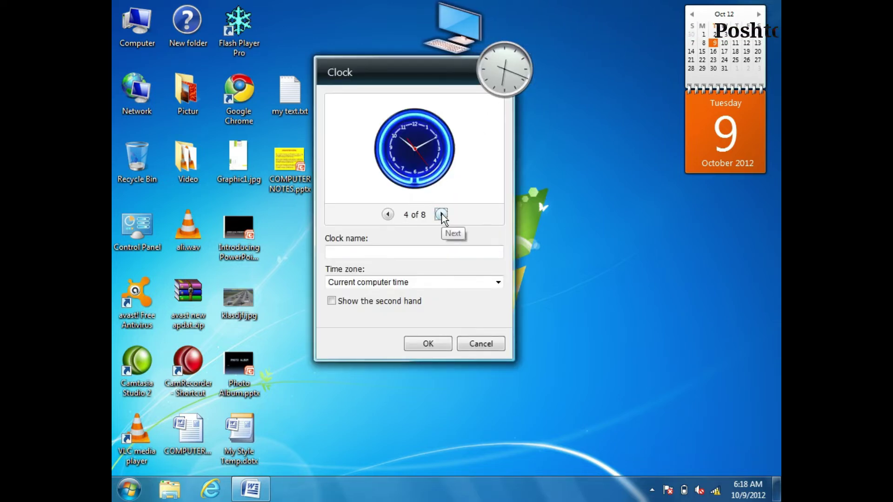
{"action": "left_click", "coordinate": [438, 343]}
Set the Clock gadget's face to the numbered black-rimmed one, design 1 of 8, and apply it.
{"action": "mouse_move", "coordinate": [507, 93]}
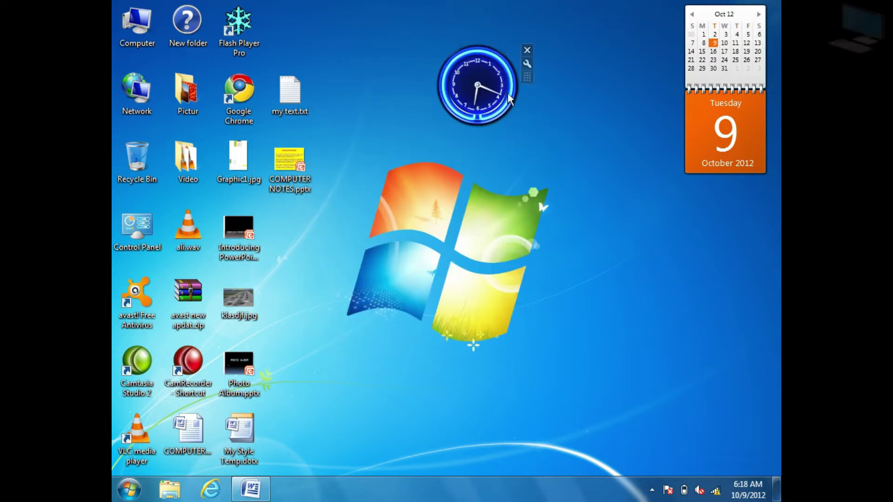
{"action": "left_click", "coordinate": [527, 63]}
{"action": "left_click", "coordinate": [387, 215]}
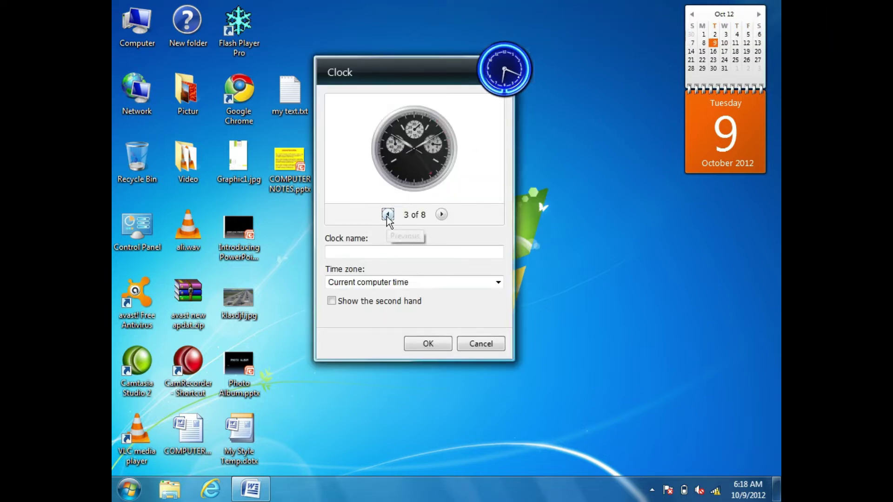
{"action": "left_click", "coordinate": [387, 214]}
{"action": "left_click", "coordinate": [387, 214]}
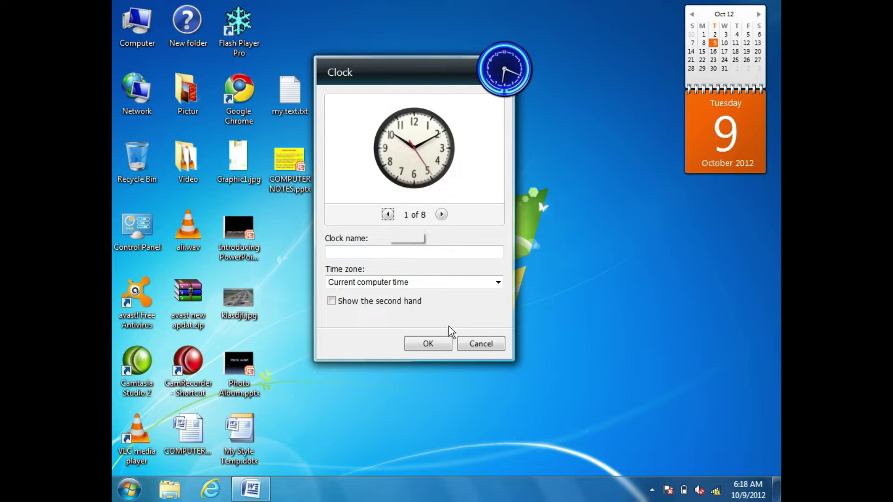
{"action": "left_click", "coordinate": [446, 341]}
Name the Clock gadget CASIO in its options and apply the name.
{"action": "left_click", "coordinate": [527, 64]}
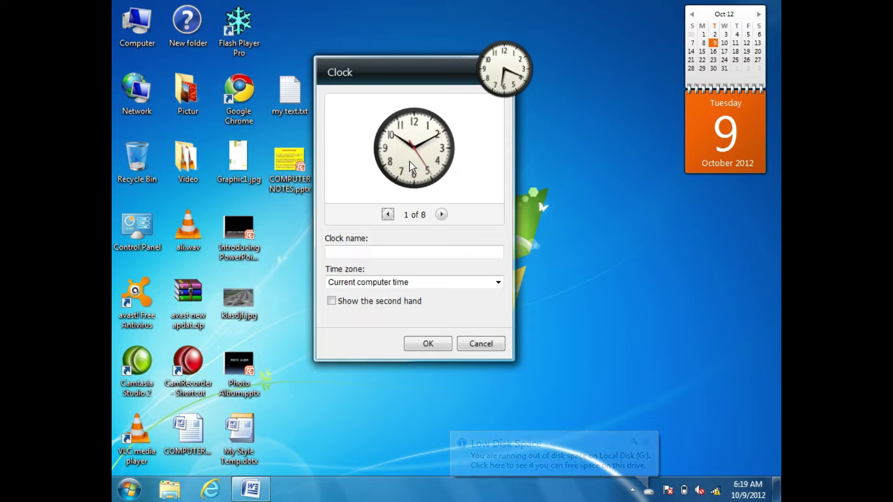
{"action": "left_click", "coordinate": [365, 250]}
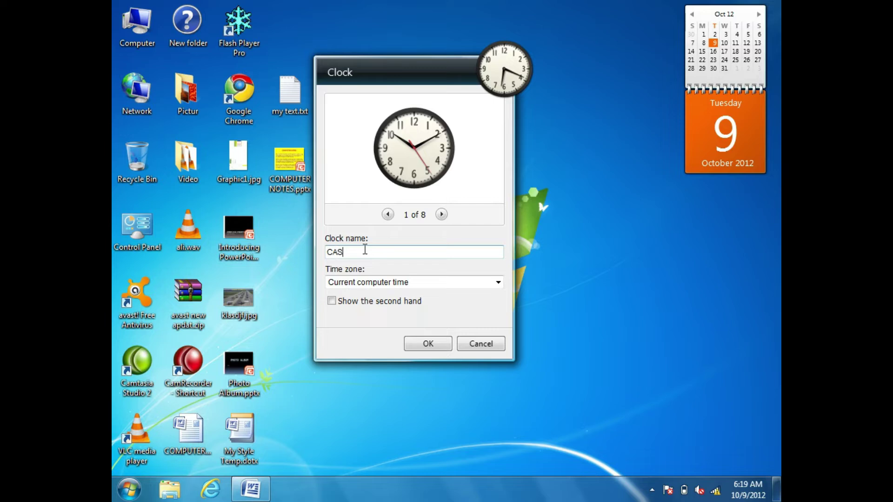
{"action": "type", "text": "CASO"}
{"action": "key", "text": "BackSpace"}
{"action": "type", "text": "IO"}
{"action": "left_click", "coordinate": [426, 343]}
Rename the Clock gadget RADO in its options and apply the new name.
{"action": "mouse_move", "coordinate": [479, 95]}
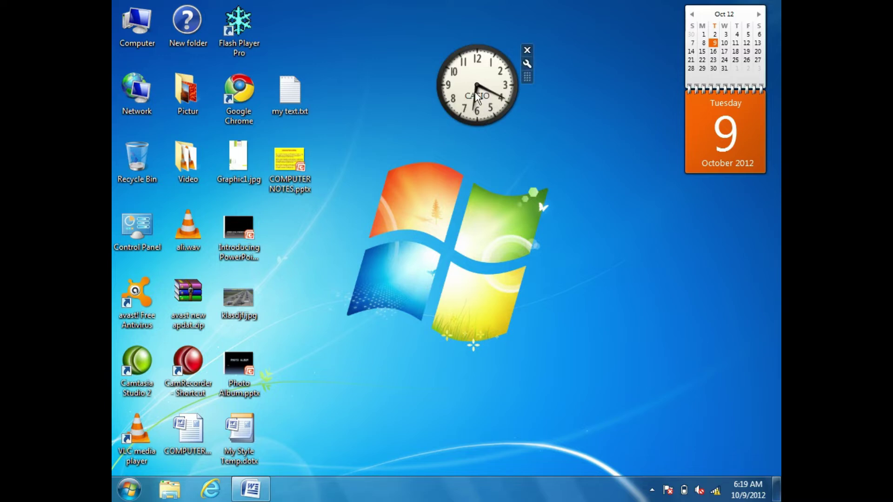
{"action": "left_click", "coordinate": [526, 64]}
{"action": "left_click_drag", "start_coordinate": [376, 250], "coordinate": [294, 250]}
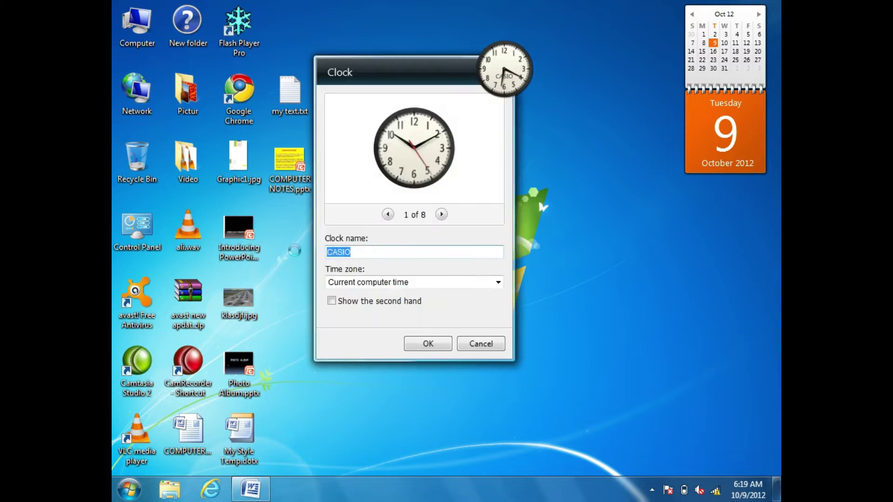
{"action": "type", "text": "RADO"}
{"action": "left_click", "coordinate": [423, 344]}
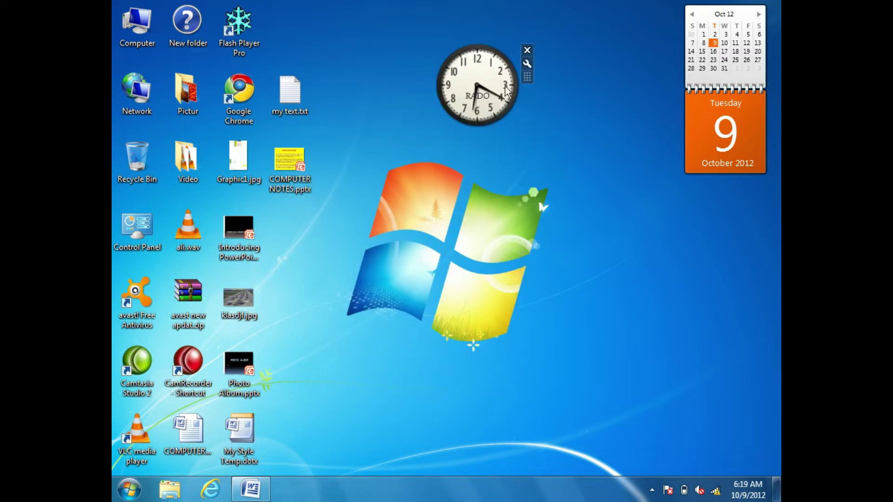
Rename the Clock gadget ZICS in its options and apply the new name.
{"action": "left_click", "coordinate": [527, 63]}
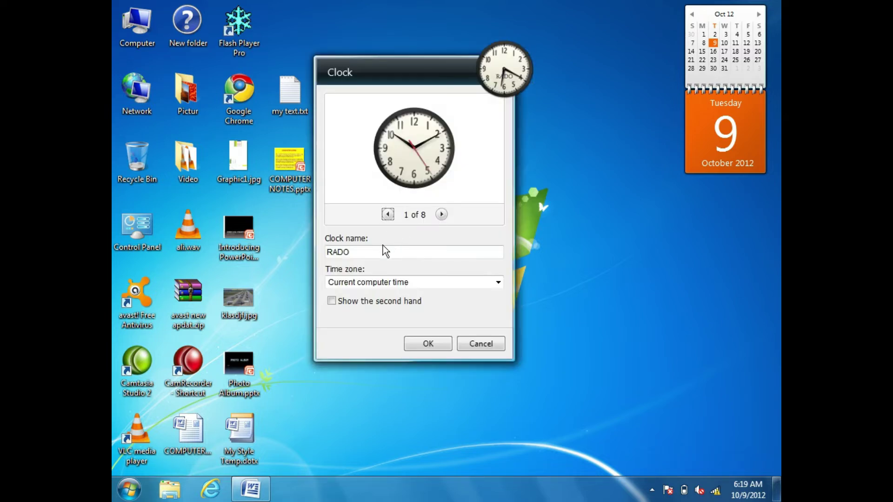
{"action": "double_click", "coordinate": [382, 252]}
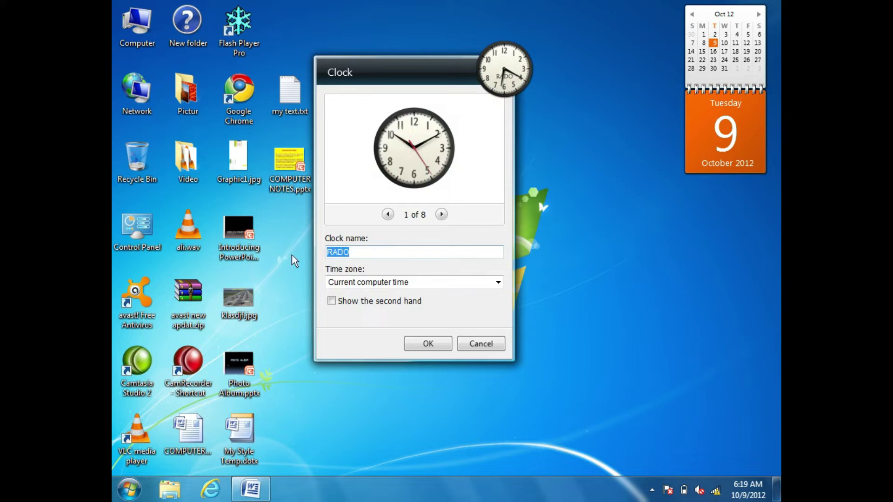
{"action": "type", "text": "g"}
{"action": "left_click_drag", "start_coordinate": [351, 252], "coordinate": [301, 258]}
{"action": "type", "text": "zd"}
{"action": "key", "text": "BackSpace"}
{"action": "key", "text": "BackSpace"}
{"action": "type", "text": "z"}
{"action": "type", "text": "ZICS"}
{"action": "left_click", "coordinate": [421, 345]}
{"action": "mouse_move", "coordinate": [484, 103]}
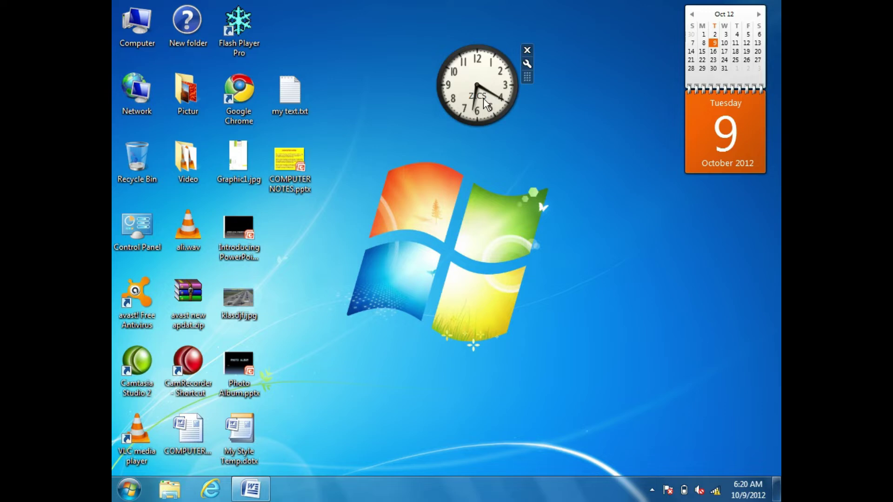
Set the Clock gadget's time zone to (UTC+04:30) Kabul, apply it, and compare it with the system clock.
{"action": "left_click", "coordinate": [527, 63]}
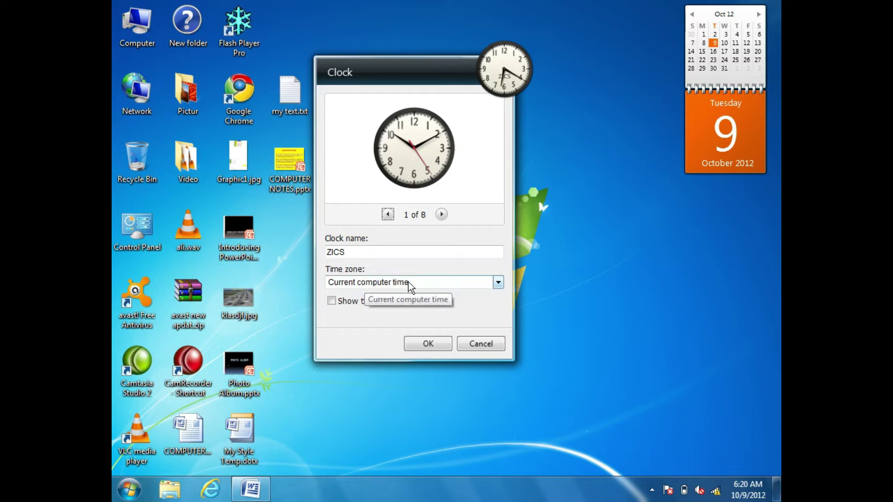
{"action": "mouse_move", "coordinate": [755, 494]}
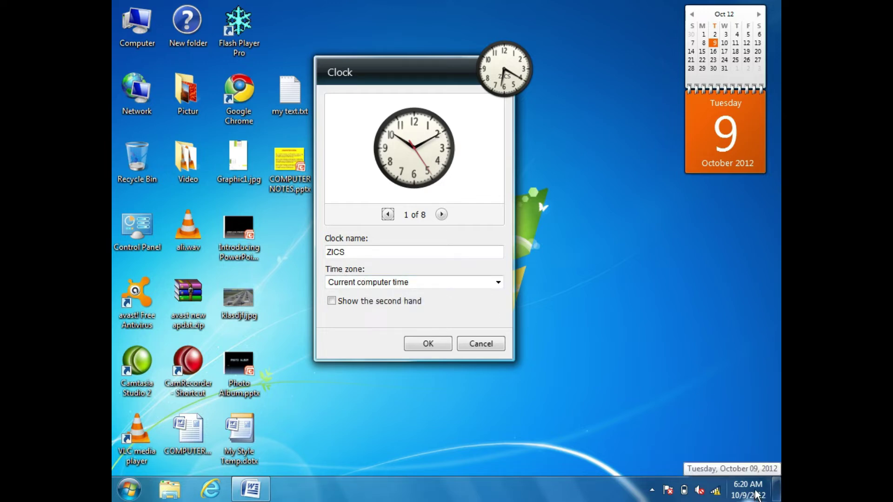
{"action": "left_click", "coordinate": [499, 283]}
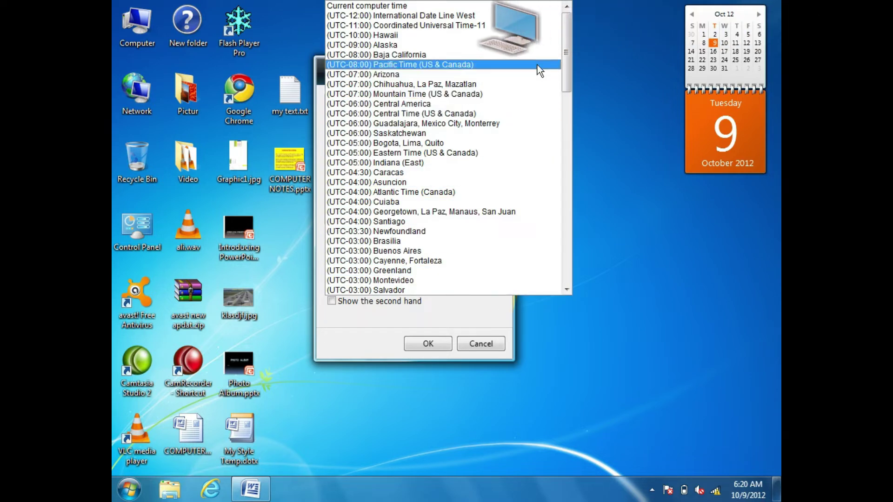
{"action": "left_click_drag", "start_coordinate": [570, 48], "coordinate": [559, 103]}
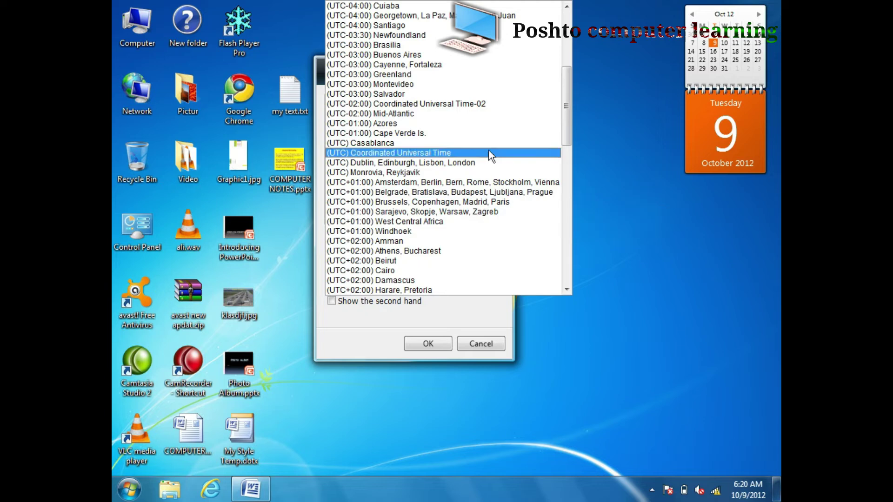
{"action": "left_click_drag", "start_coordinate": [562, 111], "coordinate": [570, 41]}
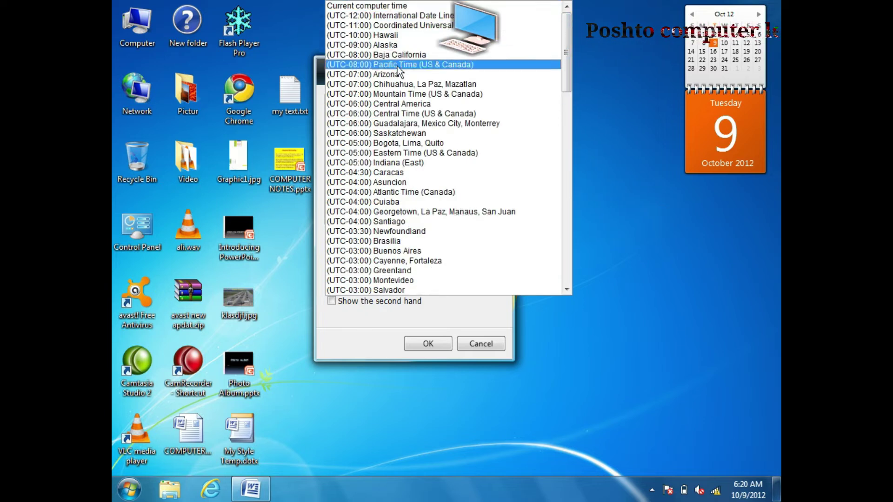
{"action": "left_click", "coordinate": [567, 289]}
{"action": "left_click", "coordinate": [566, 289]}
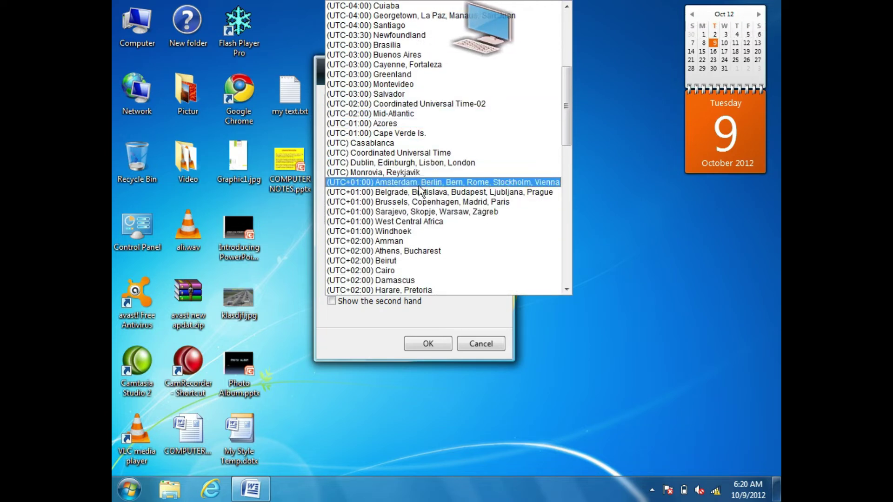
{"action": "left_click", "coordinate": [567, 290]}
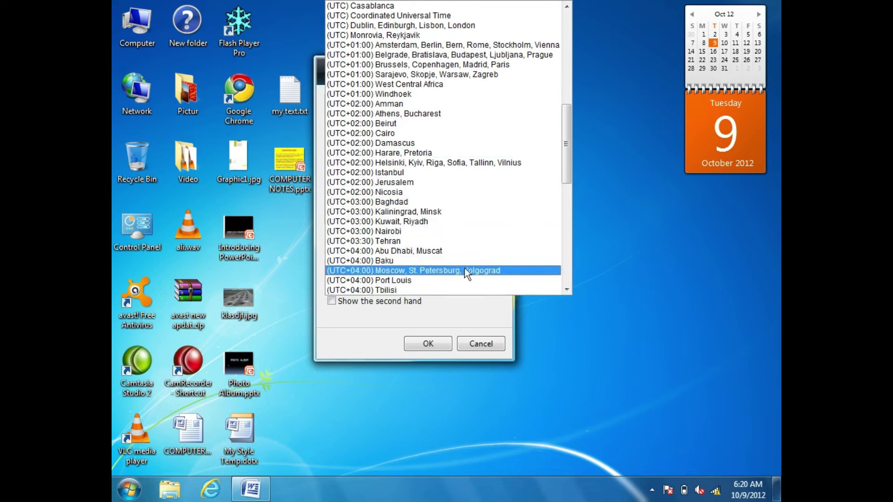
{"action": "left_click", "coordinate": [567, 290]}
{"action": "scroll", "coordinate": [565, 288], "scroll_direction": "down", "scroll_amount": 3}
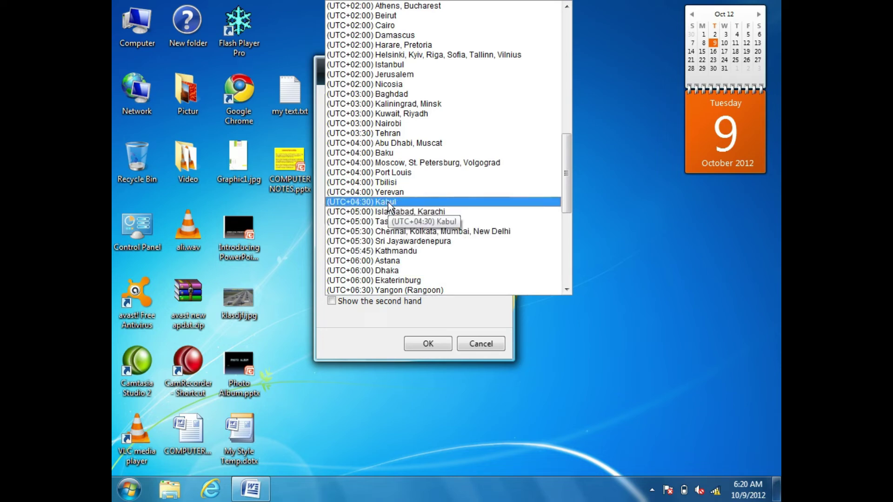
{"action": "left_click", "coordinate": [389, 202]}
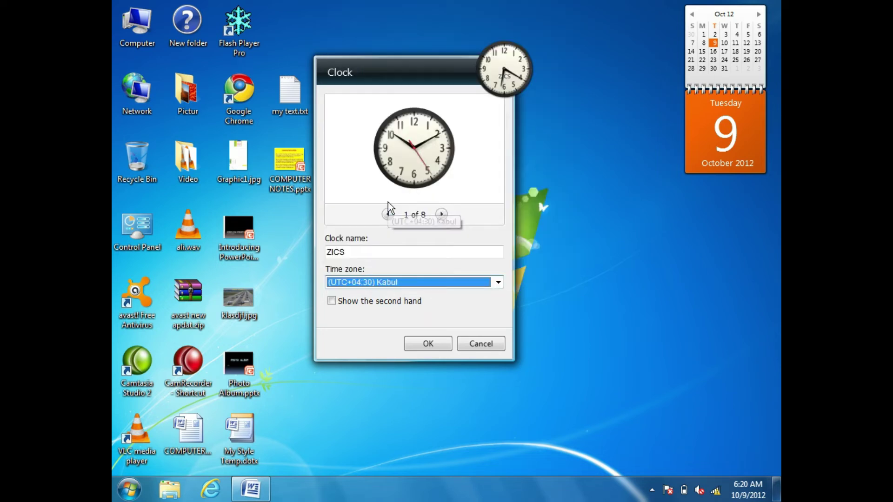
{"action": "left_click", "coordinate": [428, 344]}
{"action": "mouse_move", "coordinate": [454, 76]}
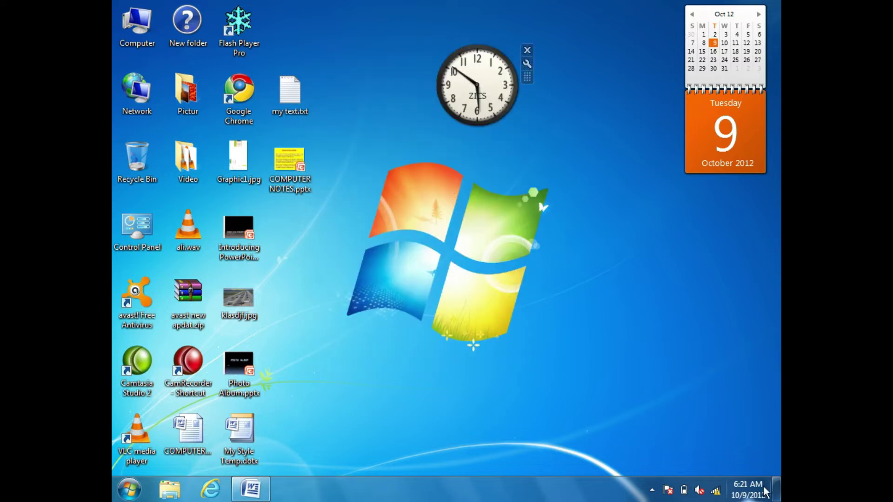
{"action": "mouse_move", "coordinate": [761, 489]}
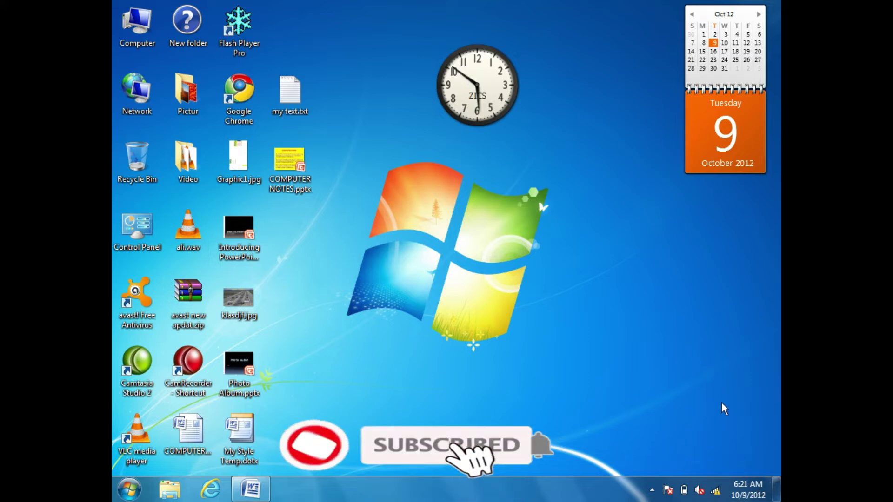
Change the Clock gadget's time zone to (UTC+05:00) Islamabad, Karachi and apply it.
{"action": "left_click", "coordinate": [527, 63]}
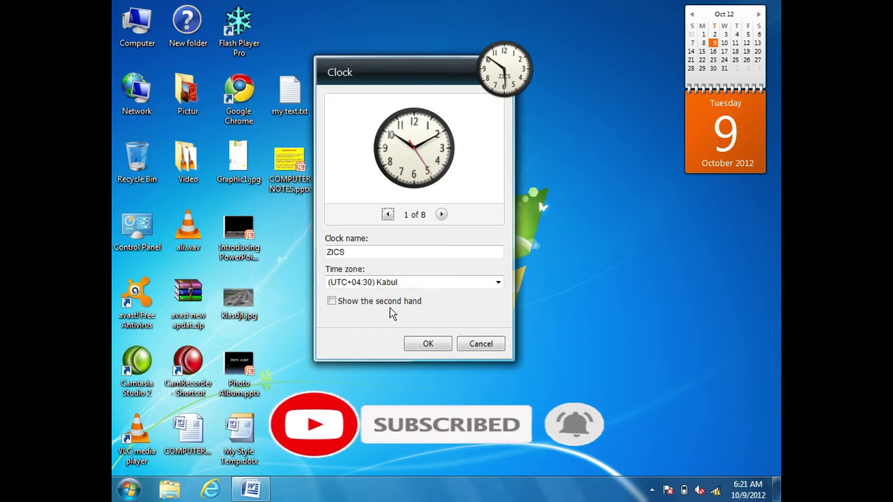
{"action": "left_click", "coordinate": [498, 282]}
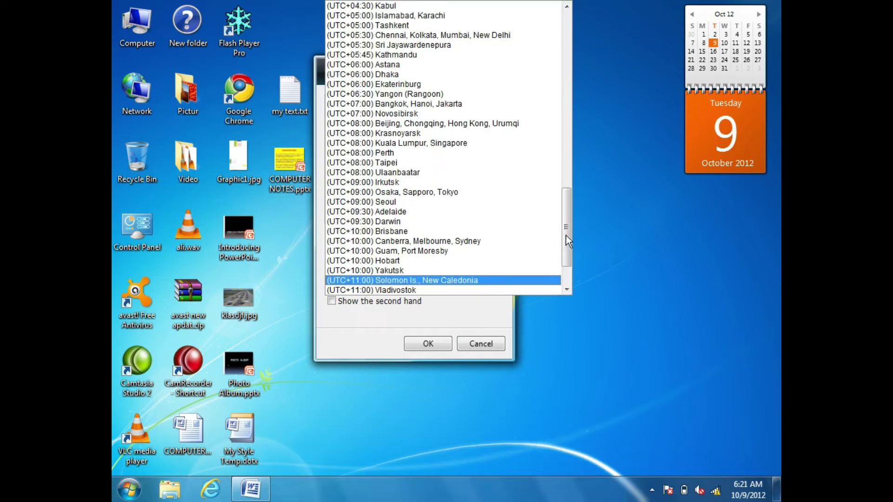
{"action": "left_click", "coordinate": [439, 17]}
{"action": "left_click", "coordinate": [428, 344]}
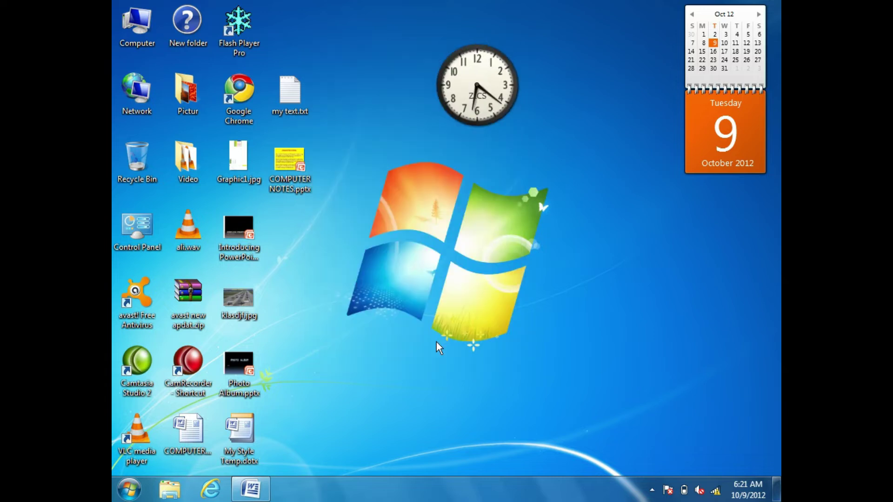
Set the Clock gadget's time zone to Current computer time and apply it.
{"action": "mouse_move", "coordinate": [491, 106]}
{"action": "left_click", "coordinate": [528, 66]}
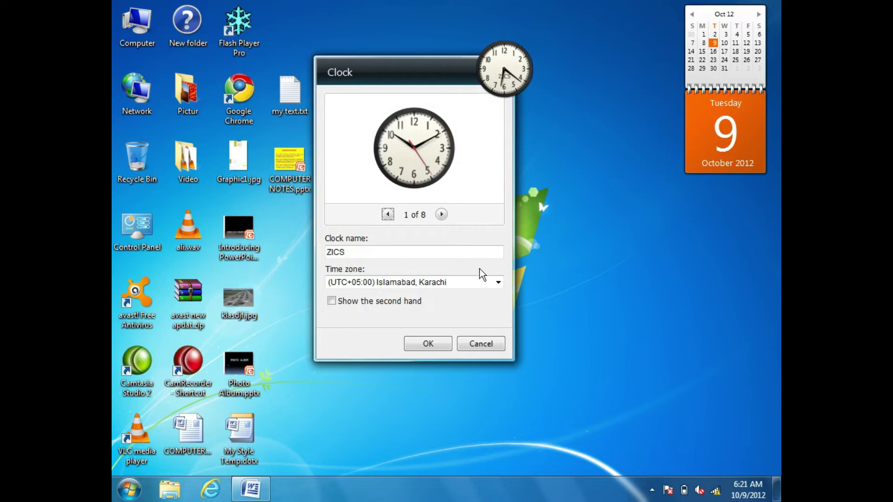
{"action": "left_click", "coordinate": [498, 282]}
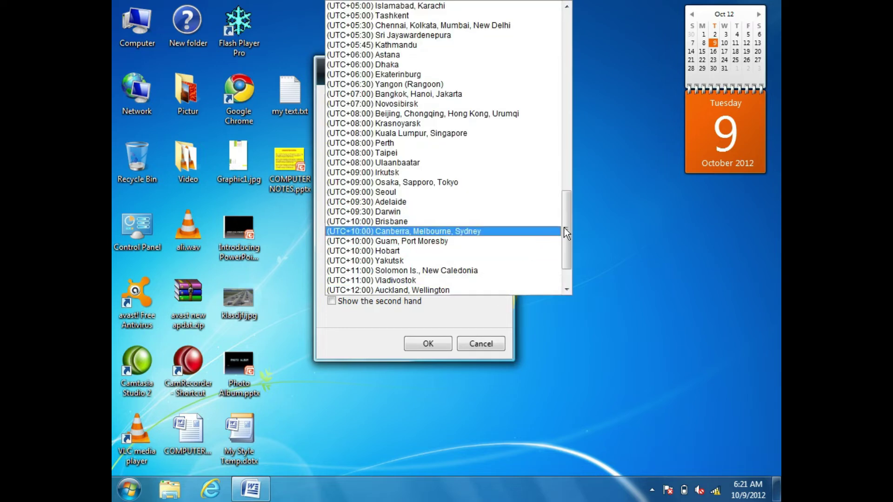
{"action": "left_click_drag", "start_coordinate": [571, 223], "coordinate": [565, 42]}
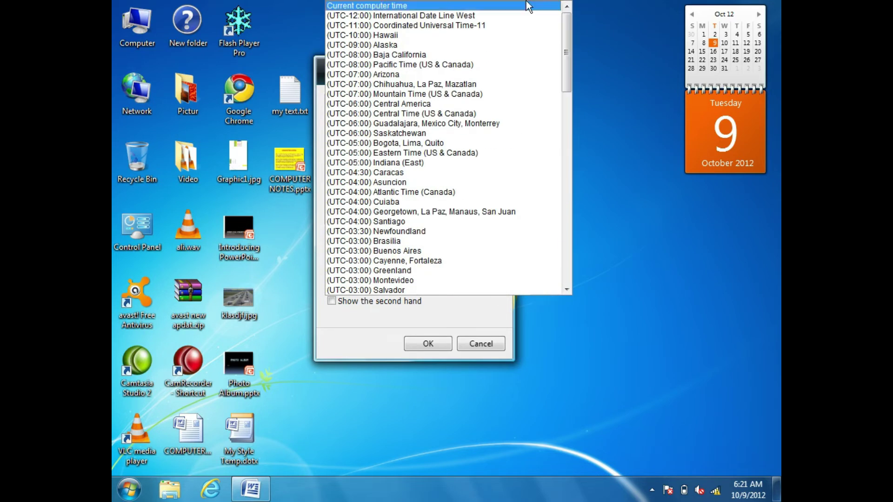
{"action": "left_click", "coordinate": [437, 5]}
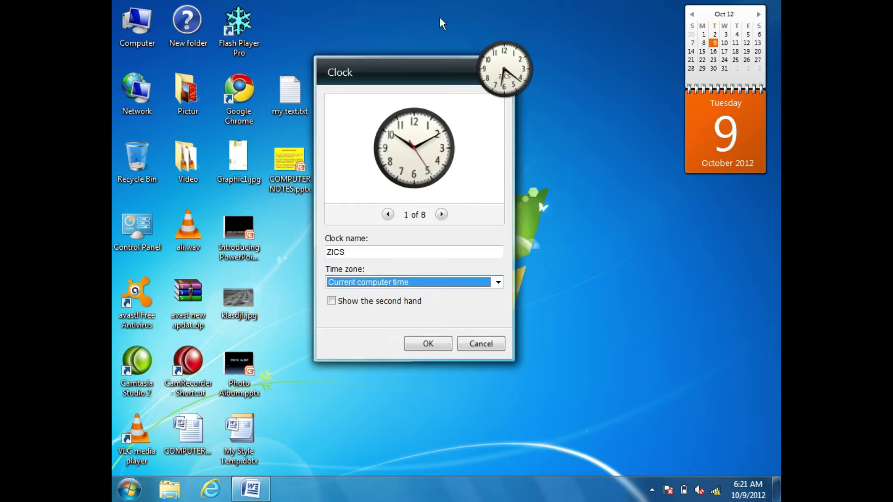
{"action": "left_click", "coordinate": [419, 345]}
{"action": "mouse_move", "coordinate": [522, 86]}
{"action": "left_click", "coordinate": [526, 64]}
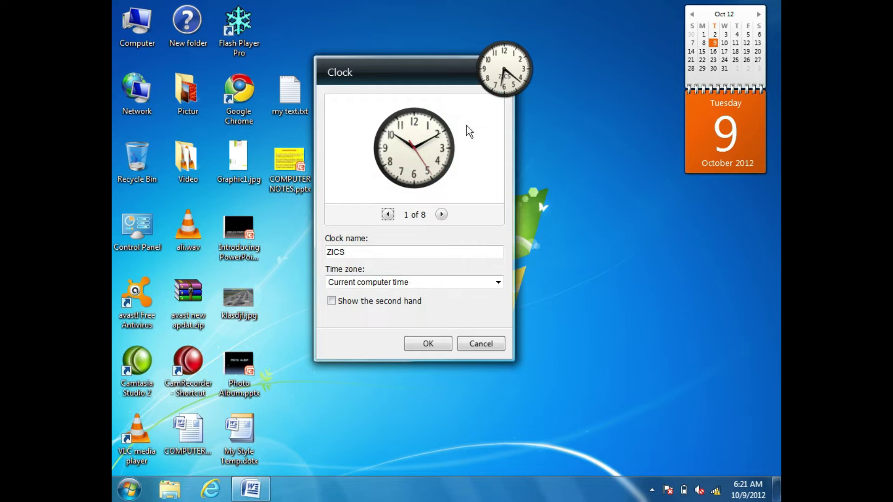
{"action": "left_click", "coordinate": [481, 348]}
Show the second hand on the Clock gadget, apply it, and move the gadget beside the Calendar gadget.
{"action": "mouse_move", "coordinate": [493, 102]}
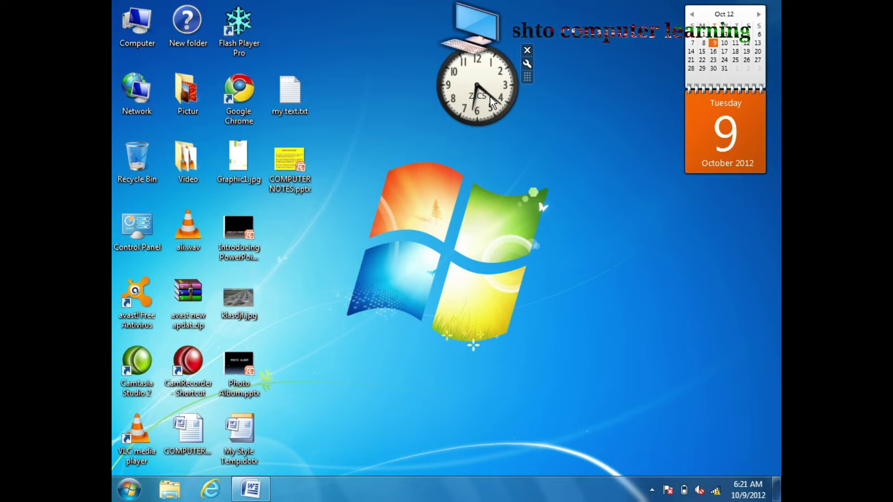
{"action": "left_click", "coordinate": [526, 65]}
{"action": "left_click", "coordinate": [331, 301]}
{"action": "left_click", "coordinate": [433, 344]}
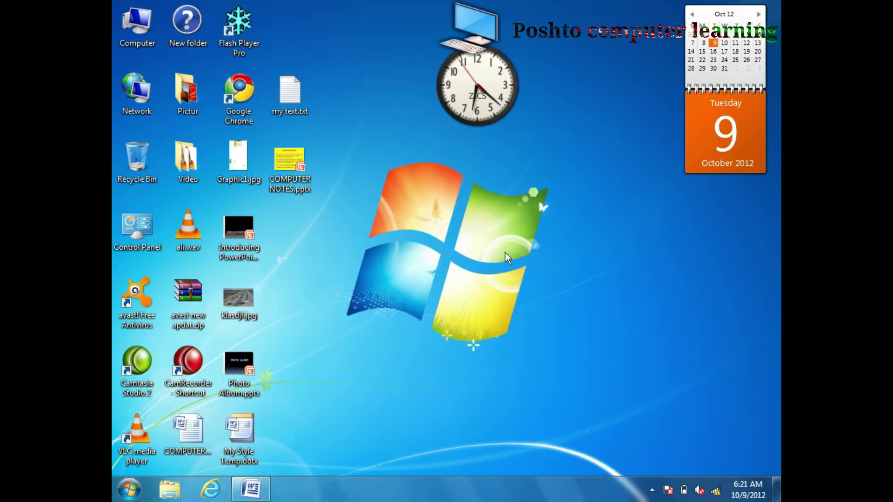
{"action": "left_click_drag", "start_coordinate": [492, 117], "coordinate": [639, 80]}
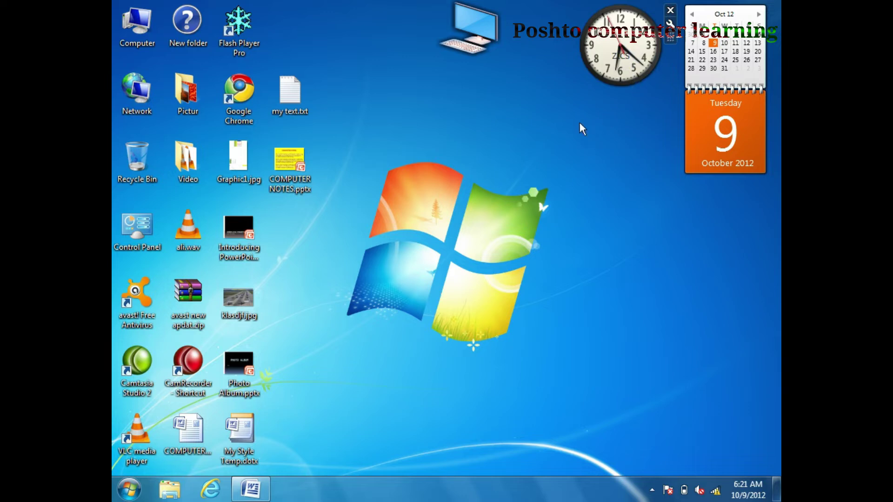
Add the CPU Meter gadget to the desktop from the gadget gallery and close the gallery.
{"action": "right_click", "coordinate": [510, 175]}
{"action": "left_click", "coordinate": [576, 313]}
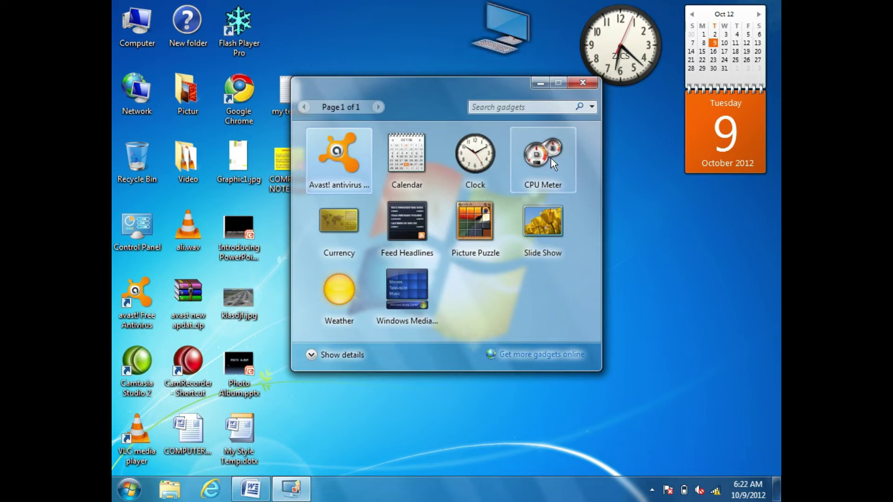
{"action": "double_click", "coordinate": [551, 158]}
{"action": "left_click", "coordinate": [586, 83]}
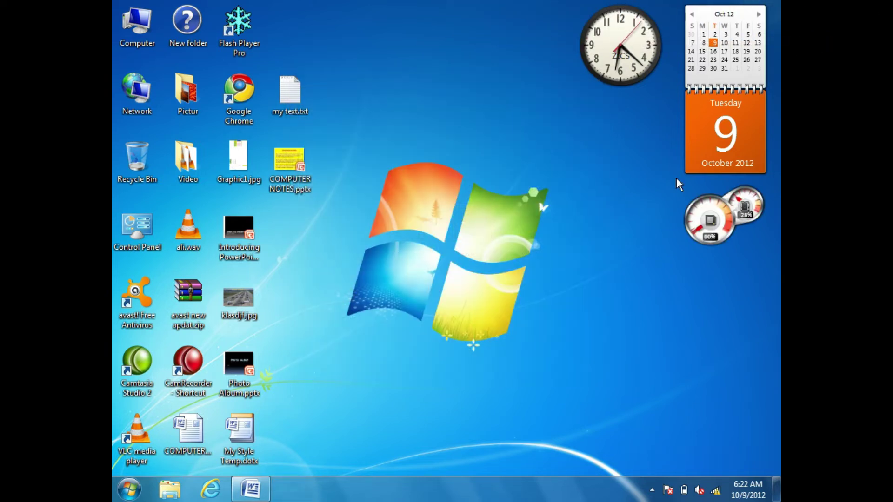
Enlarge the CPU Meter gadget and move it above the Windows logo on the desktop.
{"action": "left_click", "coordinate": [775, 203]}
{"action": "left_click_drag", "start_coordinate": [662, 248], "coordinate": [377, 128]}
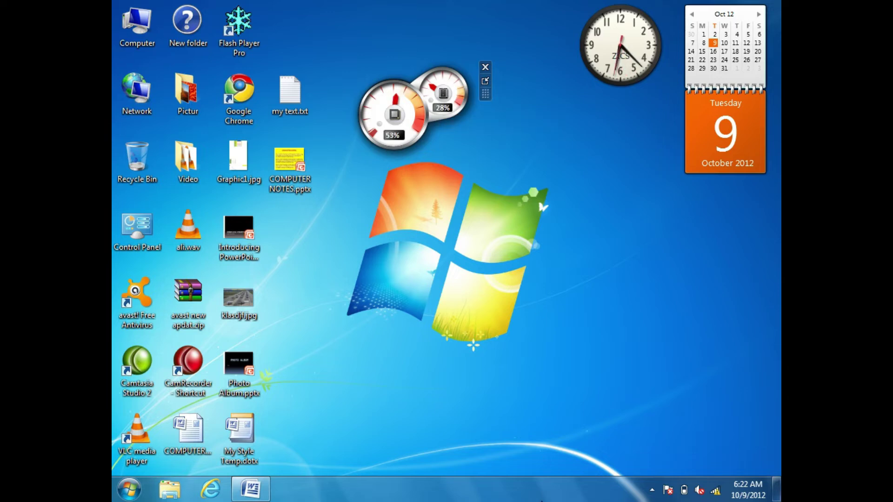
Start Task Manager, place it beside the CPU Meter gadget, and examine its CPU and memory performance graphs.
{"action": "right_click", "coordinate": [557, 496]}
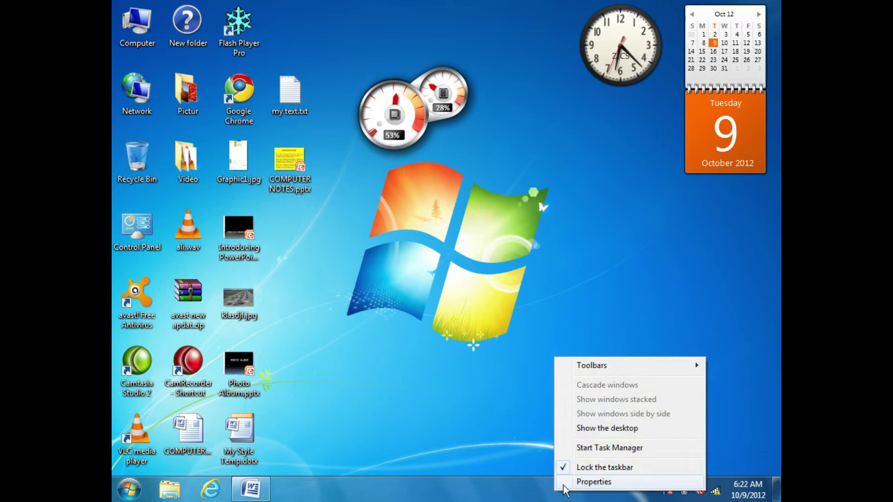
{"action": "left_click", "coordinate": [584, 447]}
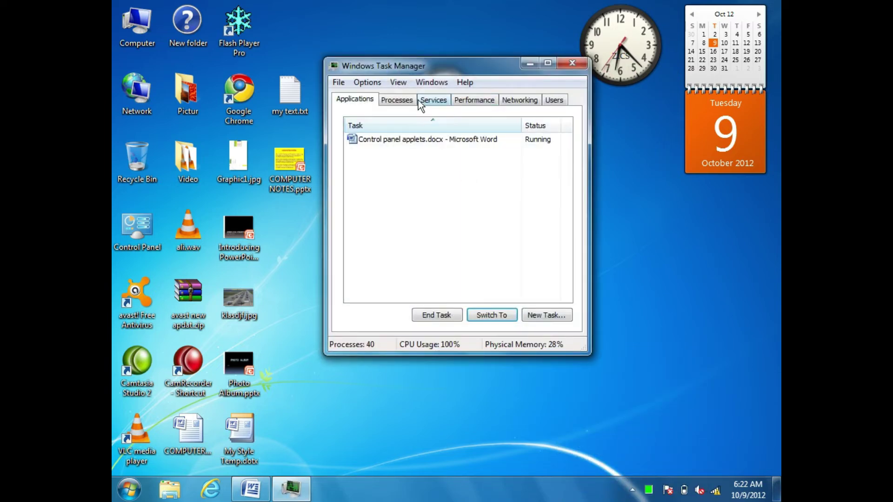
{"action": "left_click", "coordinate": [401, 102]}
{"action": "left_click_drag", "start_coordinate": [446, 65], "coordinate": [628, 71]}
{"action": "left_click", "coordinate": [539, 119]}
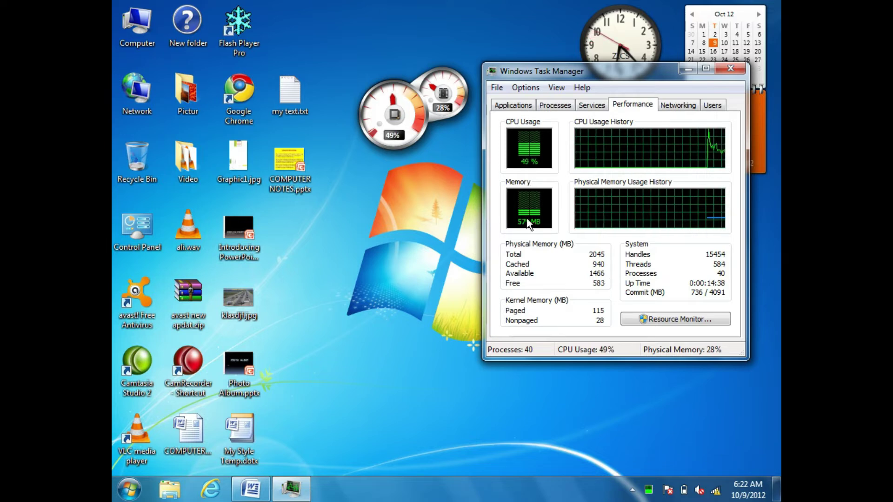
Open the Sample Videos folder in the Videos library and play Wildlife.wmv.
{"action": "left_click", "coordinate": [128, 489]}
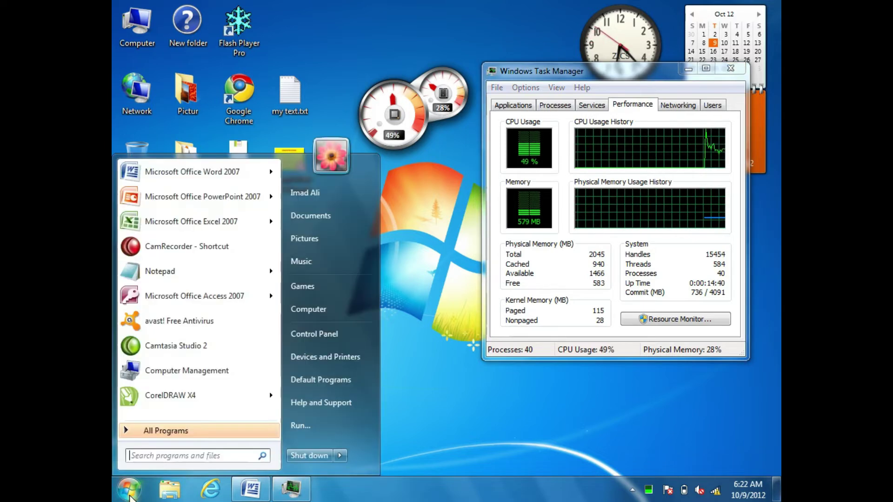
{"action": "left_click", "coordinate": [323, 222]}
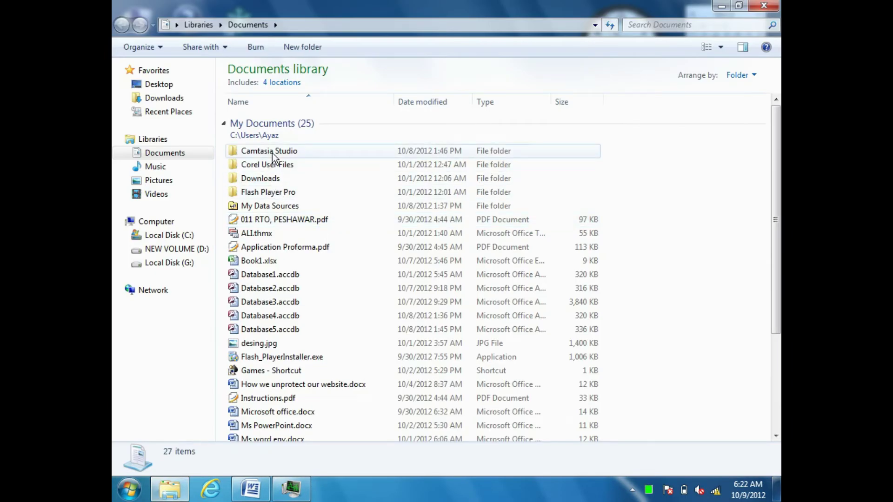
{"action": "left_click", "coordinate": [160, 197]}
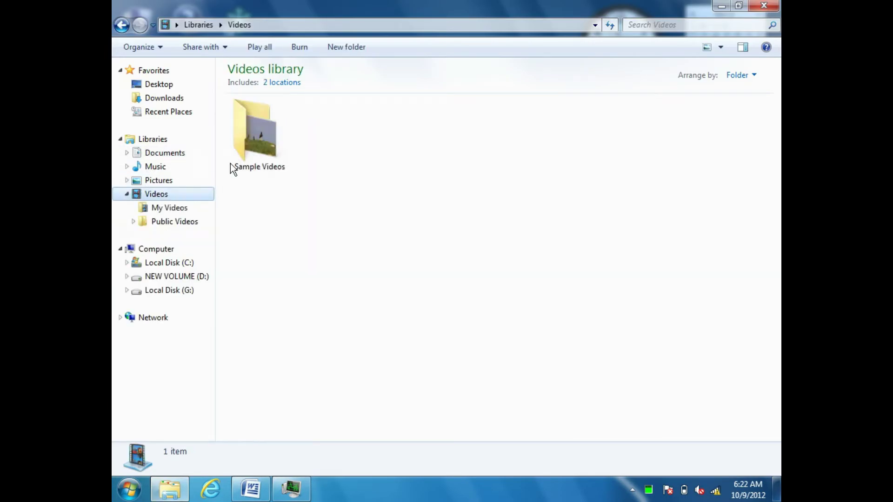
{"action": "double_click", "coordinate": [256, 138]}
{"action": "right_click", "coordinate": [263, 117]}
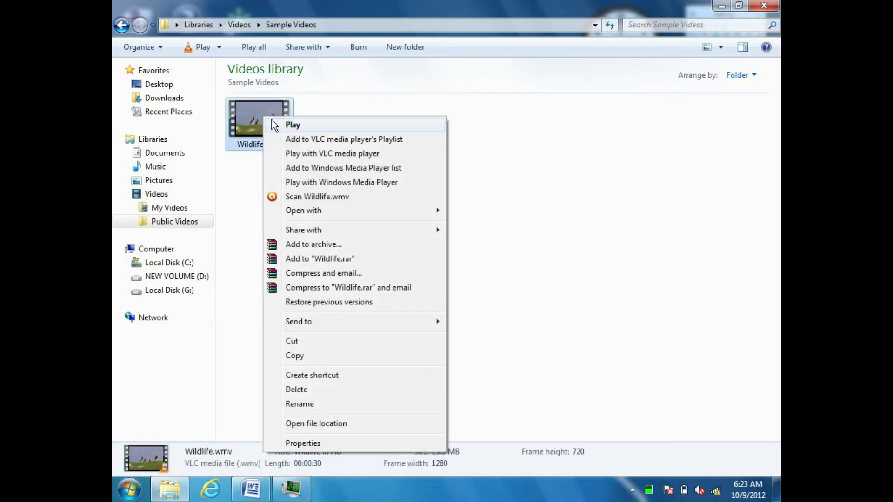
{"action": "left_click", "coordinate": [291, 125]}
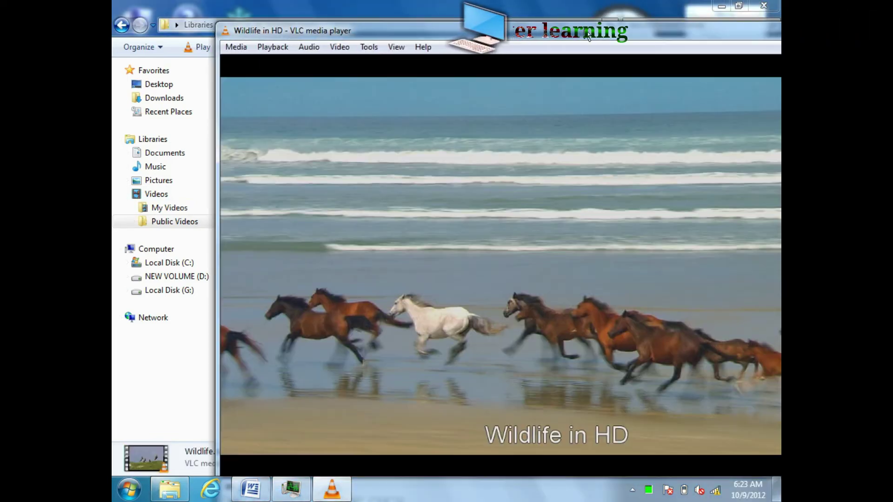
Maximize the playing video, lower its volume to 25%, and clear the player and folder windows away to check the CPU readings.
{"action": "left_click_drag", "start_coordinate": [662, 24], "coordinate": [565, 1]}
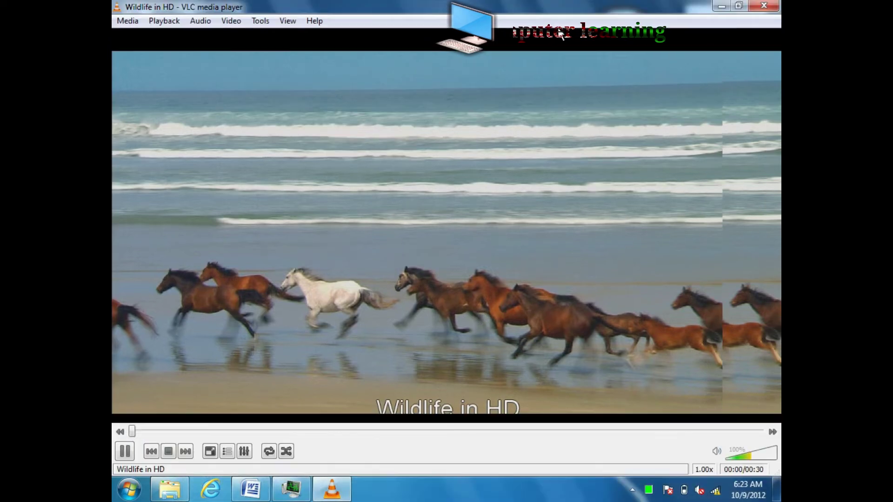
{"action": "left_click", "coordinate": [732, 460]}
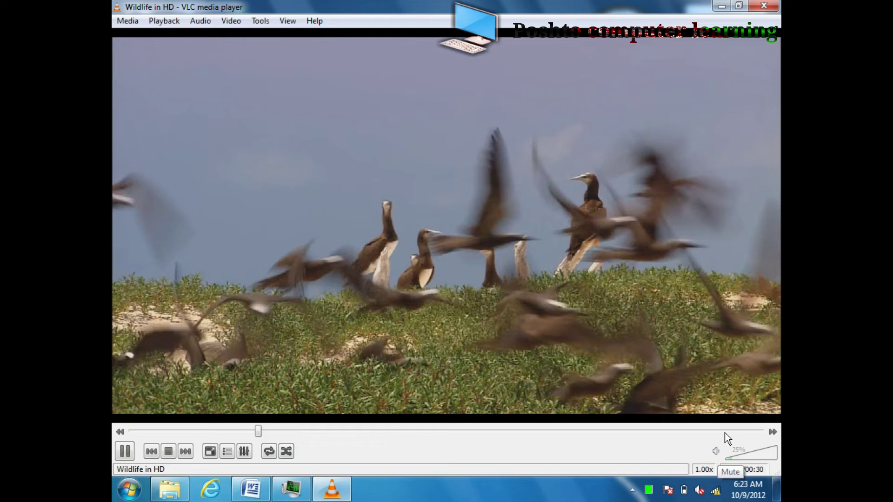
{"action": "left_click", "coordinate": [722, 7]}
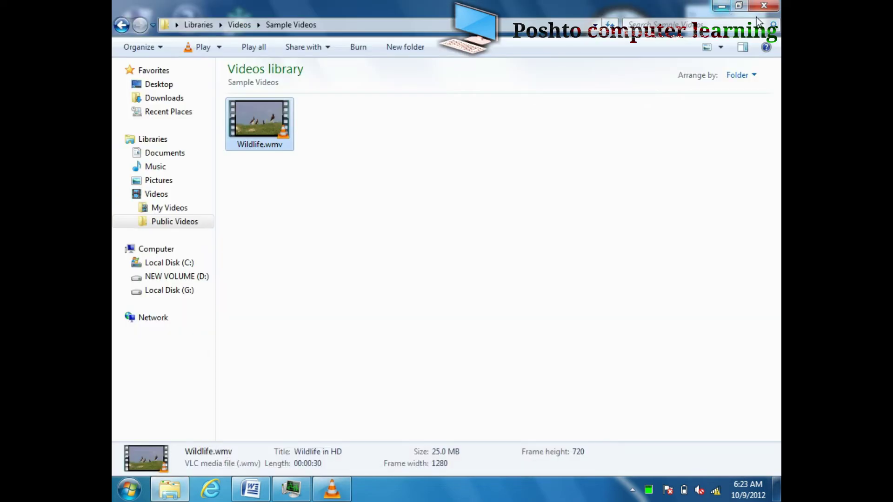
{"action": "left_click", "coordinate": [763, 5]}
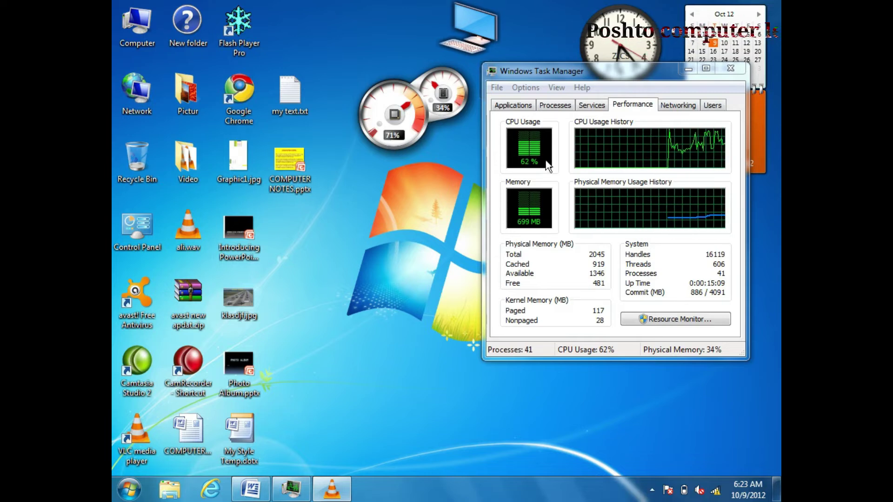
Close Task Manager and VLC media player.
{"action": "left_click", "coordinate": [736, 68]}
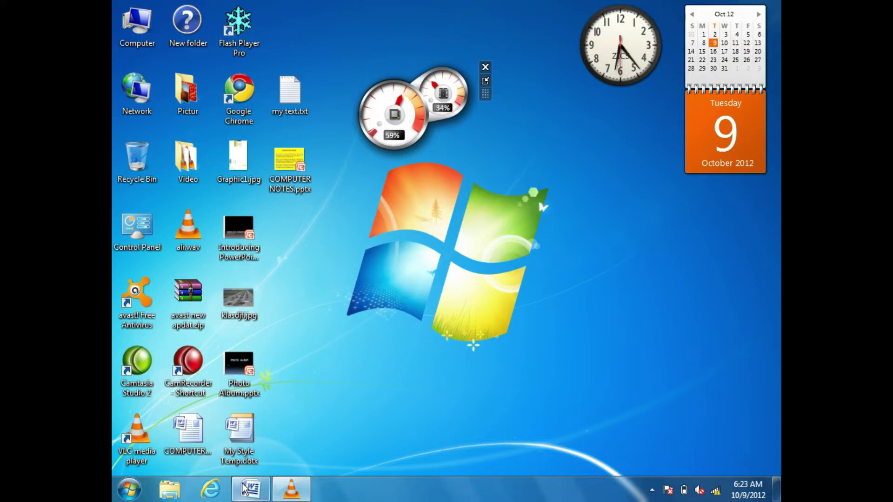
{"action": "left_click", "coordinate": [295, 484]}
{"action": "left_click", "coordinate": [764, 7]}
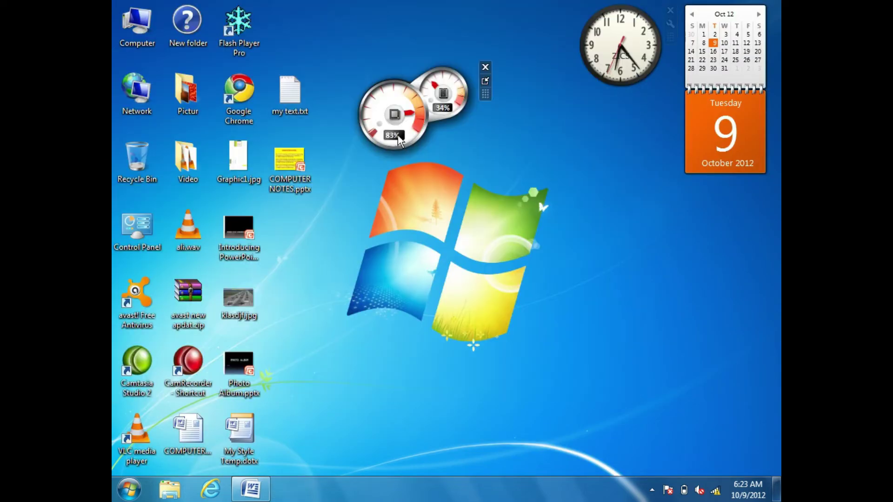
Remove the CPU Meter gadget from the desktop and add the Currency gadget from the gadget gallery.
{"action": "left_click", "coordinate": [484, 70]}
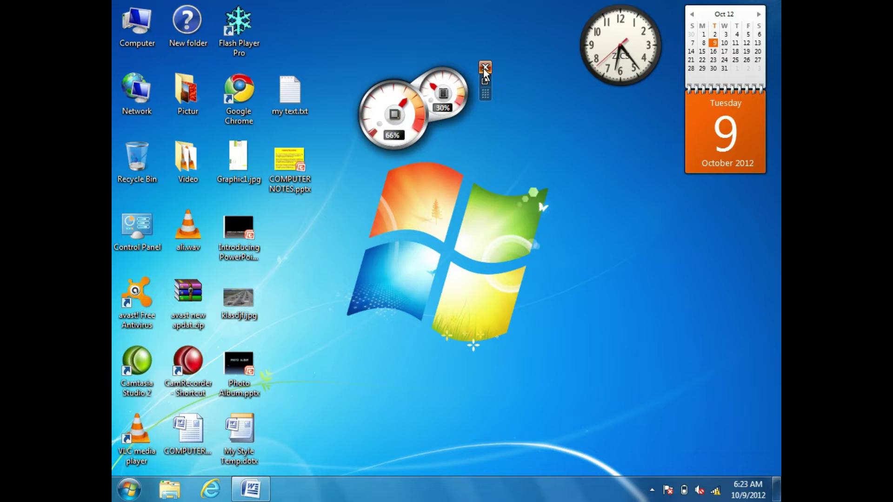
{"action": "right_click", "coordinate": [679, 187]}
{"action": "left_click", "coordinate": [682, 325]}
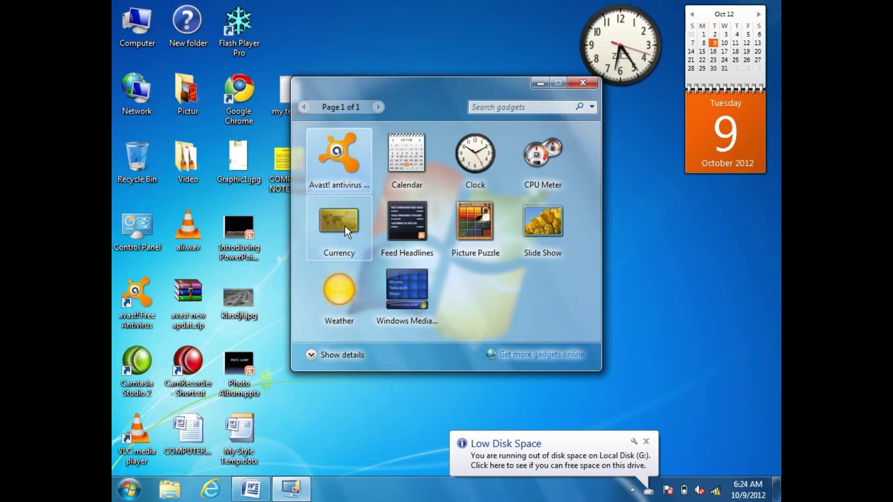
{"action": "right_click", "coordinate": [345, 226]}
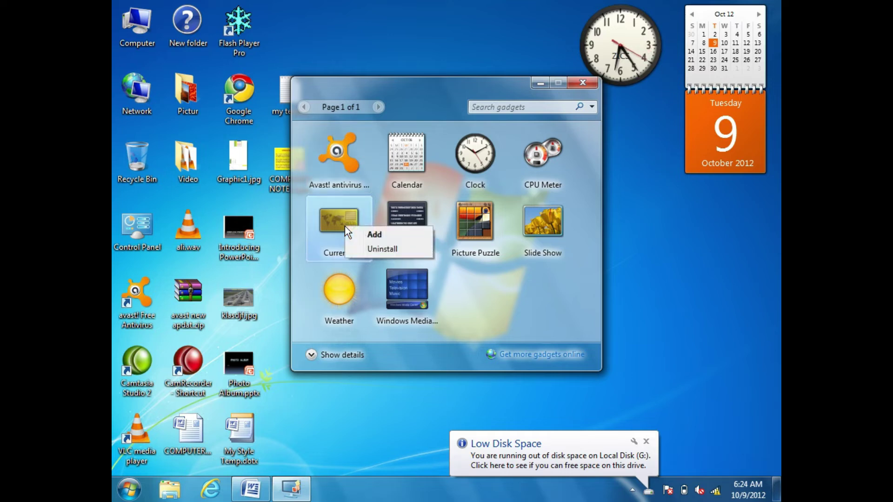
{"action": "left_click", "coordinate": [374, 234]}
{"action": "left_click", "coordinate": [584, 83]}
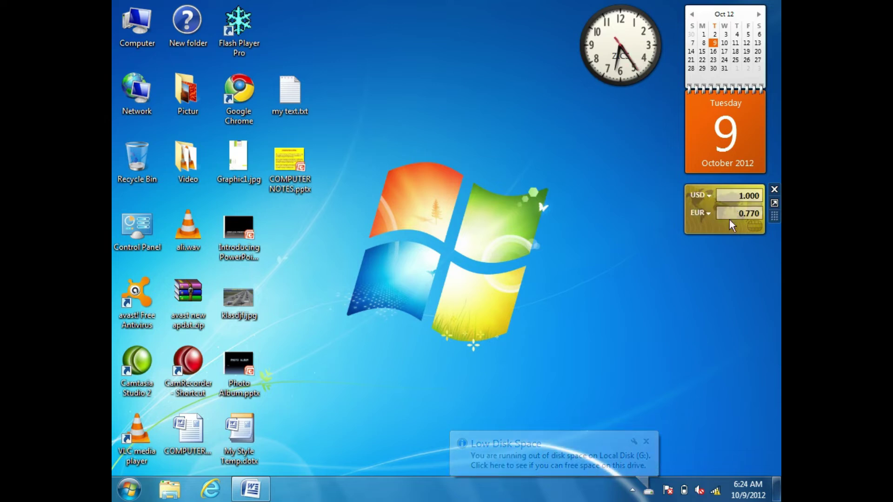
Enlarge the Currency gadget and move it above the Windows logo on the desktop.
{"action": "left_click", "coordinate": [774, 203]}
{"action": "left_click_drag", "start_coordinate": [699, 274], "coordinate": [500, 166]}
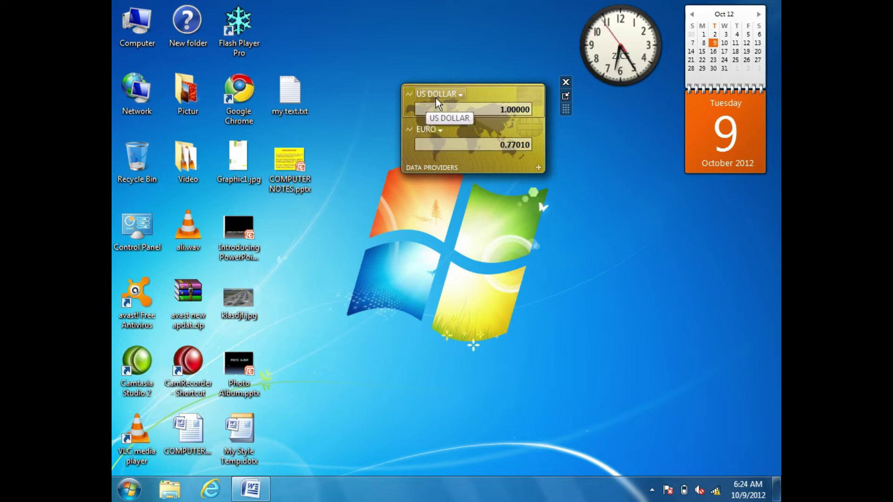
Change the Currency gadget's first currency to Pakistani Rupee.
{"action": "left_click", "coordinate": [459, 95]}
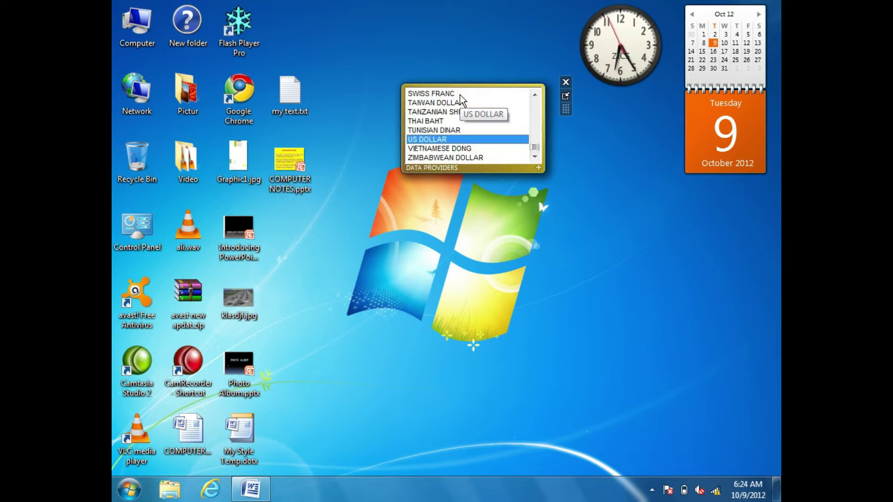
{"action": "left_click_drag", "start_coordinate": [537, 152], "coordinate": [537, 98]}
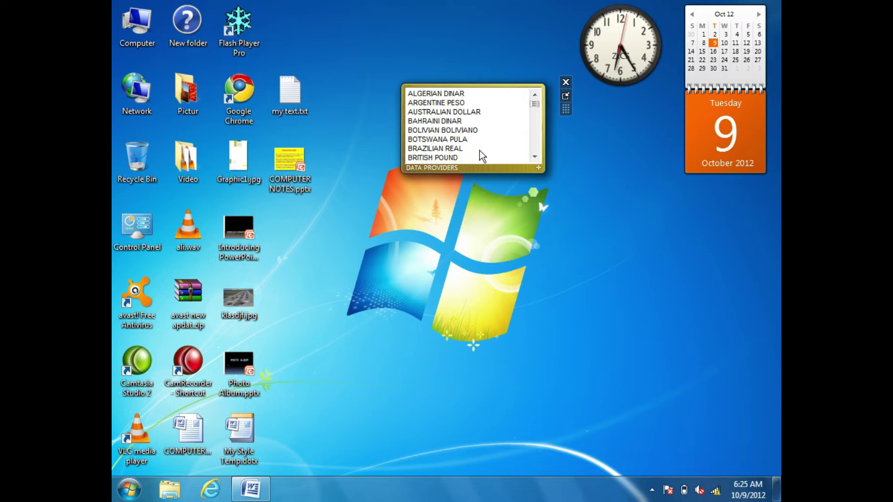
{"action": "key", "text": "p"}
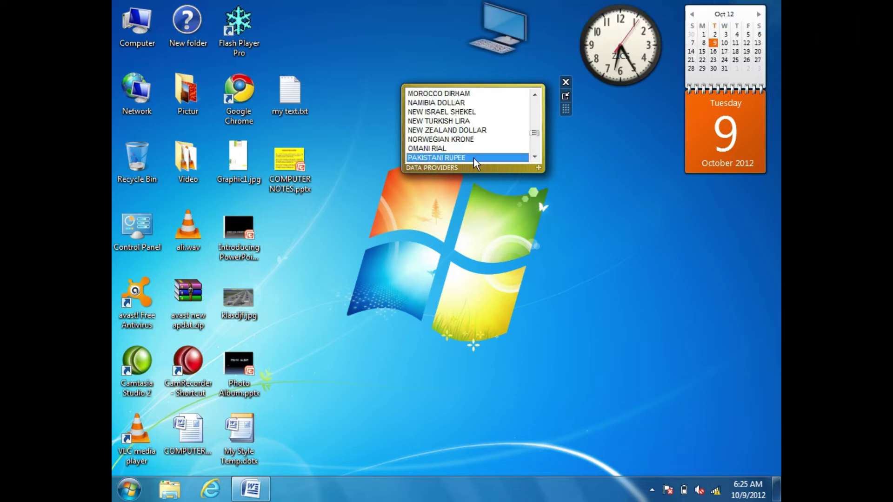
{"action": "key", "text": "a"}
{"action": "key", "text": "a"}
{"action": "key", "text": "a"}
{"action": "key", "text": "a"}
{"action": "key", "text": "a"}
{"action": "key", "text": "a"}
{"action": "key", "text": "a"}
{"action": "key", "text": "a"}
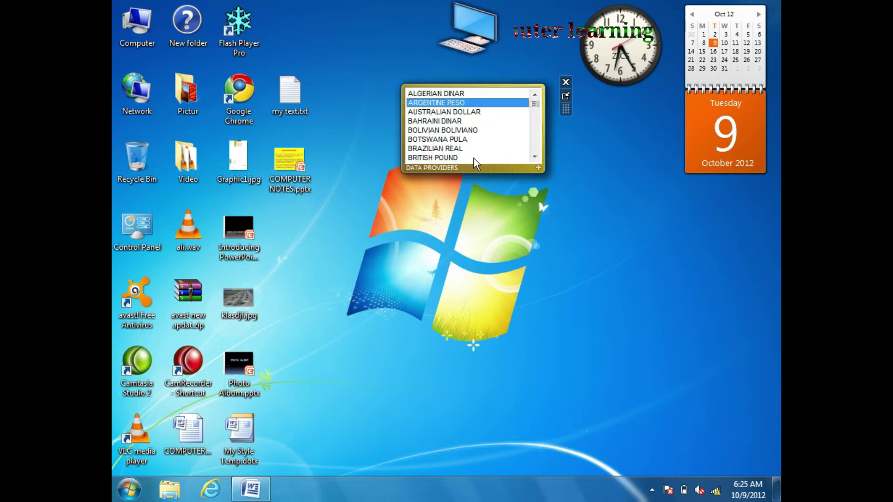
{"action": "key", "text": "p"}
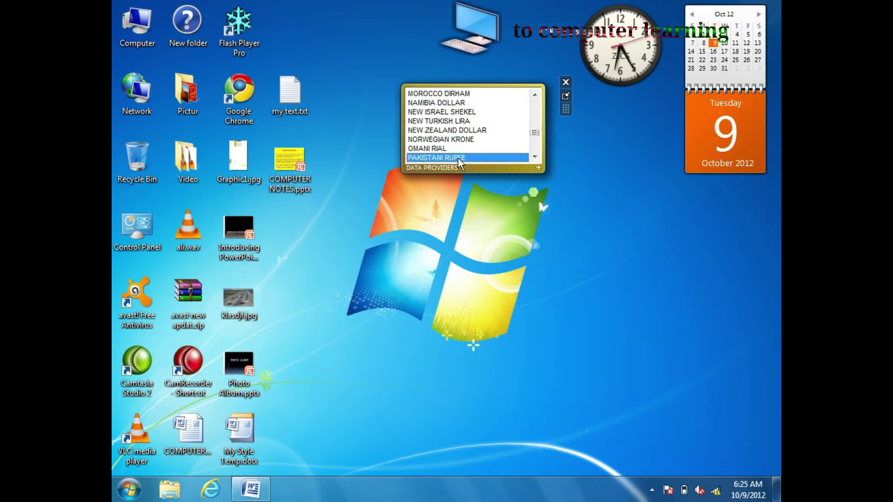
{"action": "left_click", "coordinate": [458, 158]}
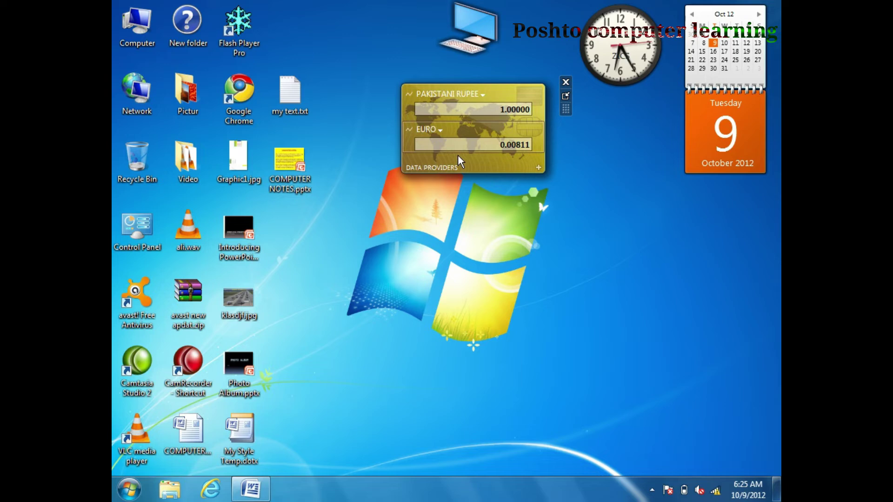
Change the Currency gadget's second currency to US Dollar.
{"action": "left_click", "coordinate": [440, 130]}
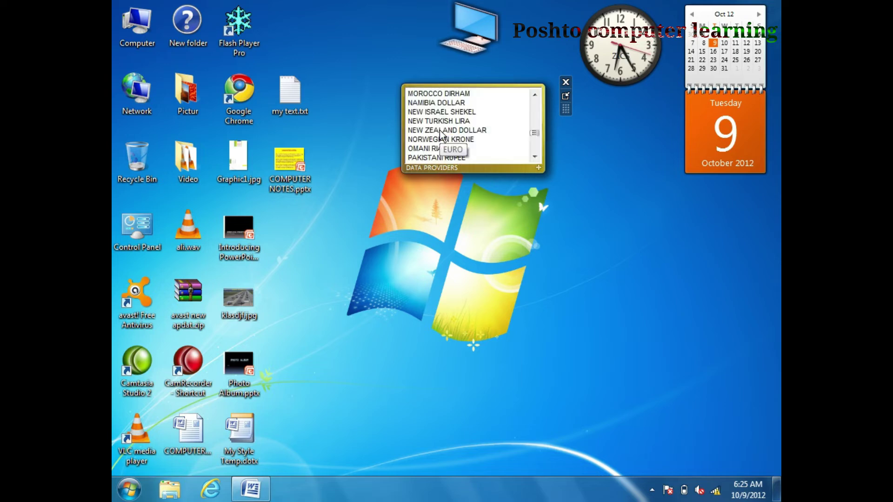
{"action": "key", "text": "d"}
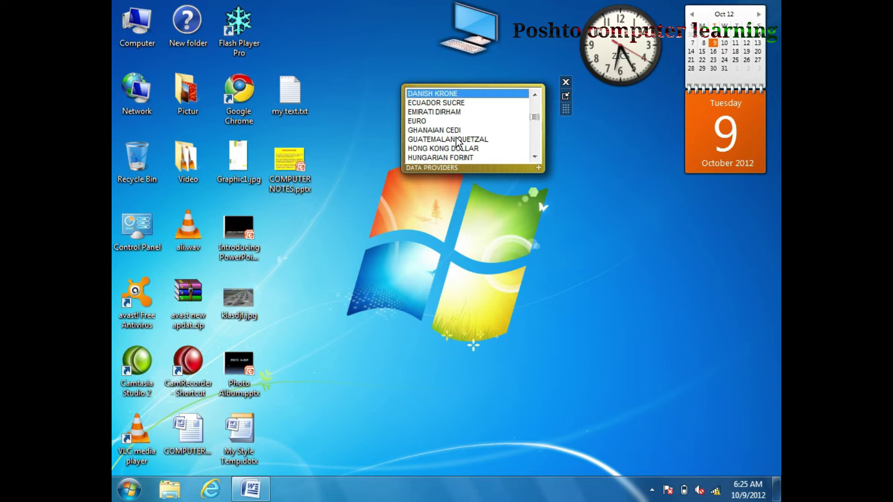
{"action": "key", "text": "u"}
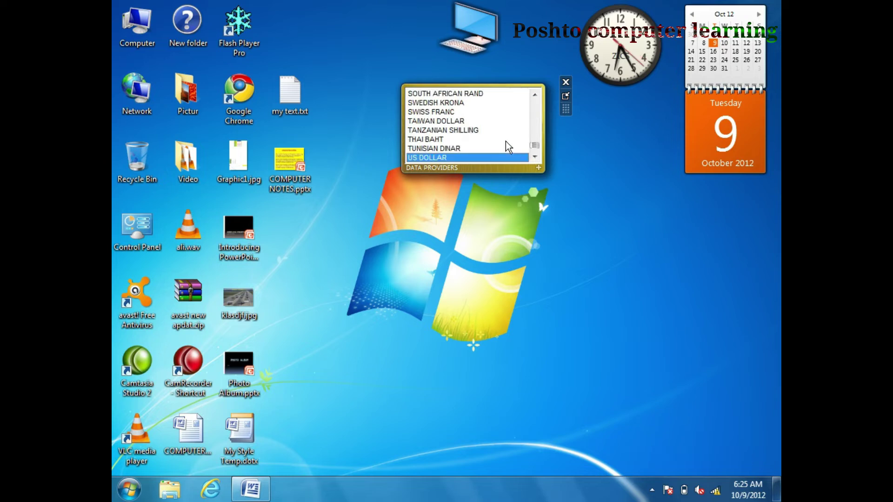
{"action": "left_click", "coordinate": [439, 157]}
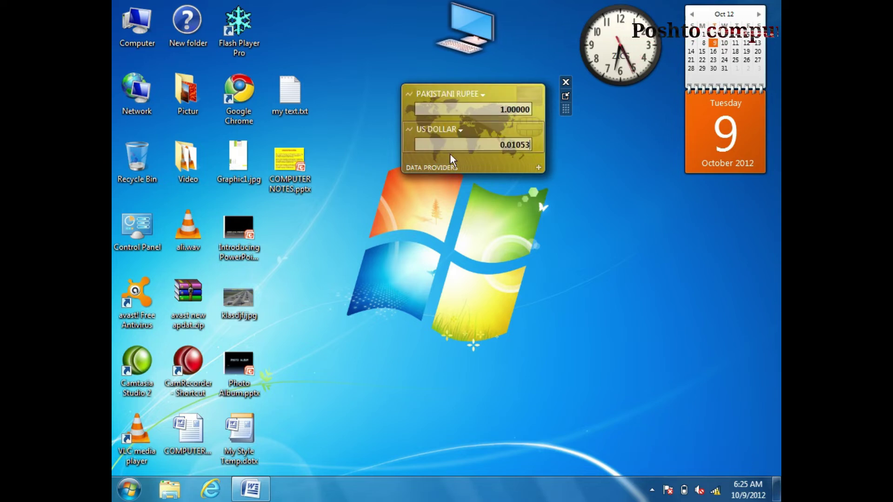
Convert 100 Pakistani rupees to US dollars in the Currency gadget.
{"action": "left_click", "coordinate": [492, 114]}
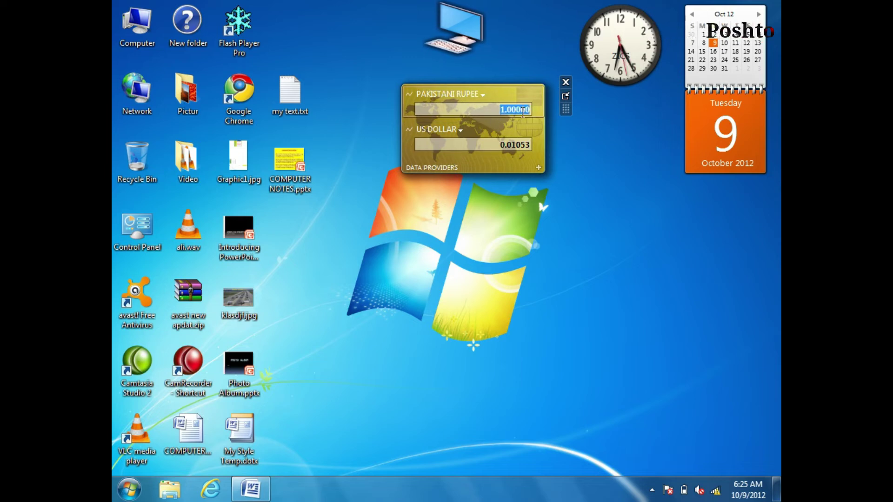
{"action": "type", "text": "1"}
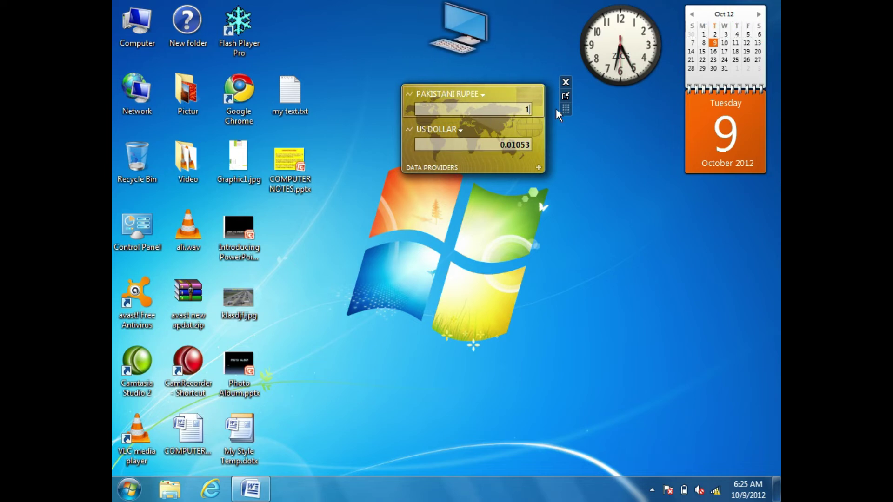
{"action": "type", "text": "00"}
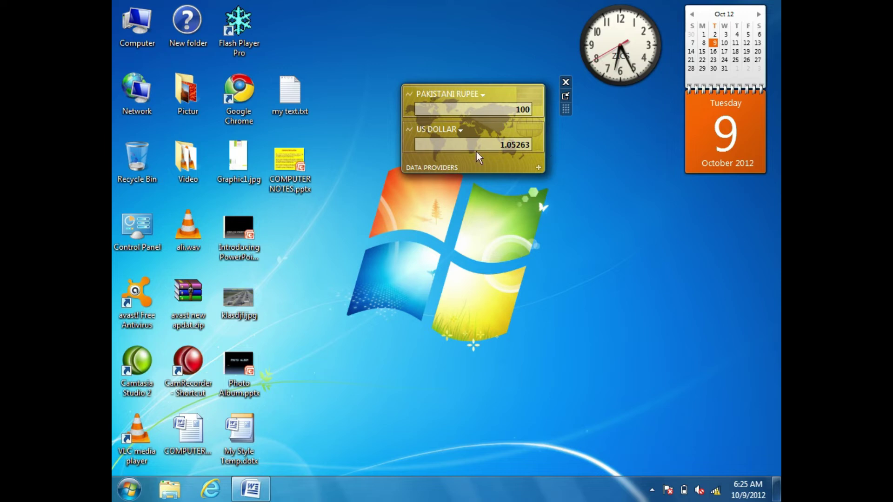
Convert 1 and 100 US dollars to Pakistani rupees in the Currency gadget.
{"action": "left_click_drag", "start_coordinate": [489, 145], "coordinate": [543, 140]}
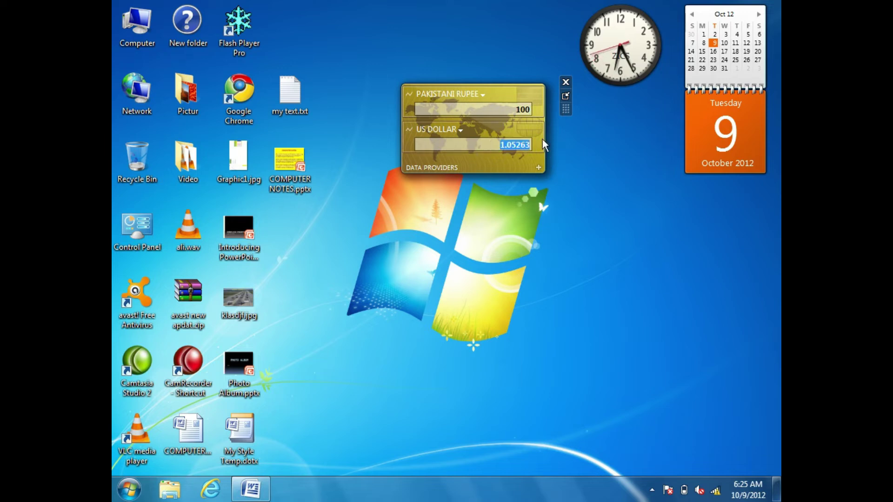
{"action": "type", "text": "1"}
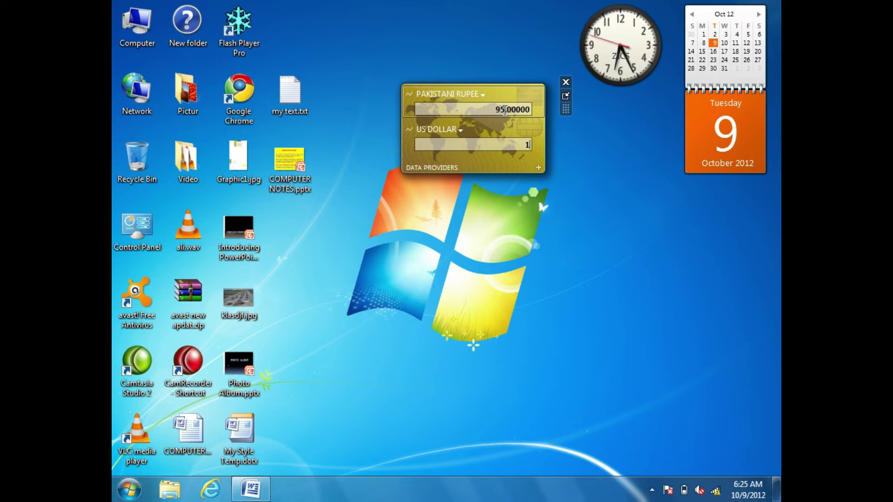
{"action": "type", "text": "00"}
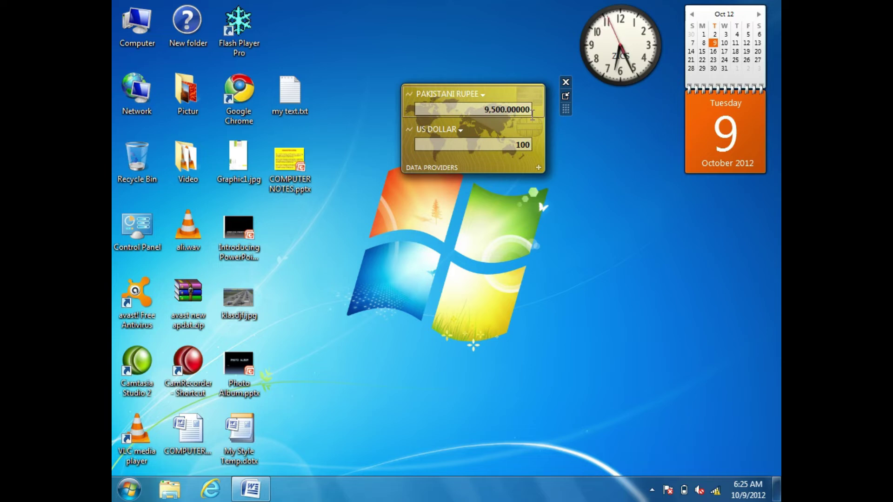
Clear the US Dollar amount in the Currency gadget.
{"action": "key", "text": "BackSpace"}
{"action": "key", "text": "BackSpace"}
{"action": "key", "text": "BackSpace"}
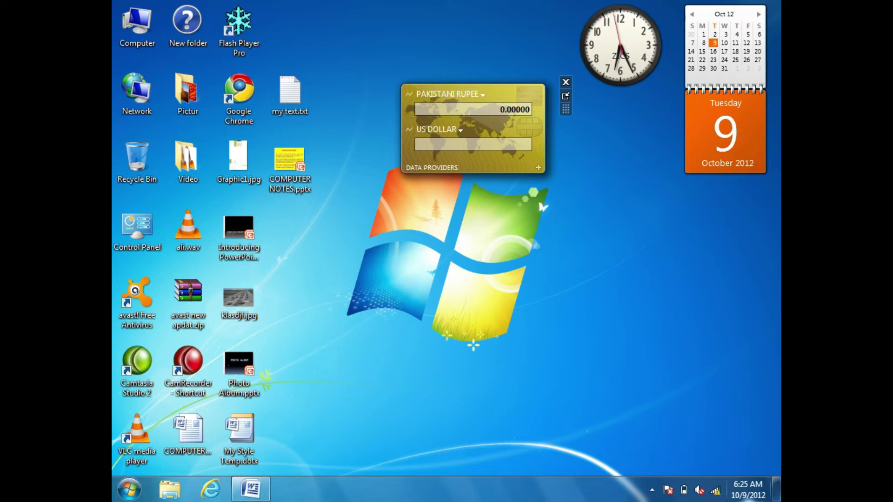
{"action": "left_click", "coordinate": [652, 490]}
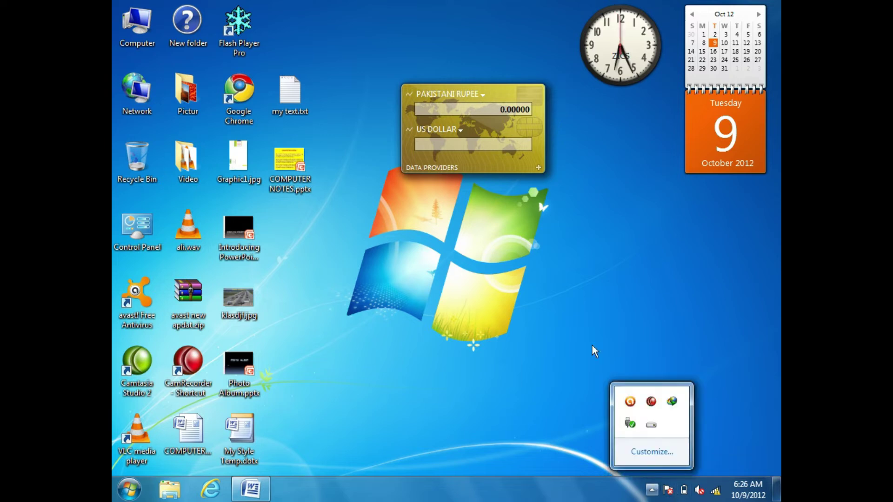
{"action": "left_click", "coordinate": [540, 164]}
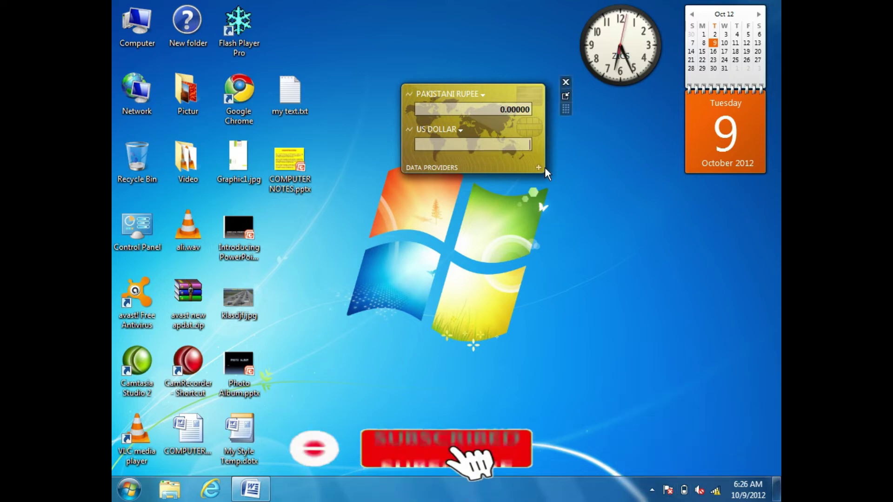
Use the Currency gadget to convert 1000 US dollars, 500 Pakistani rupees and 1 US dollar.
{"action": "type", "text": "1000"}
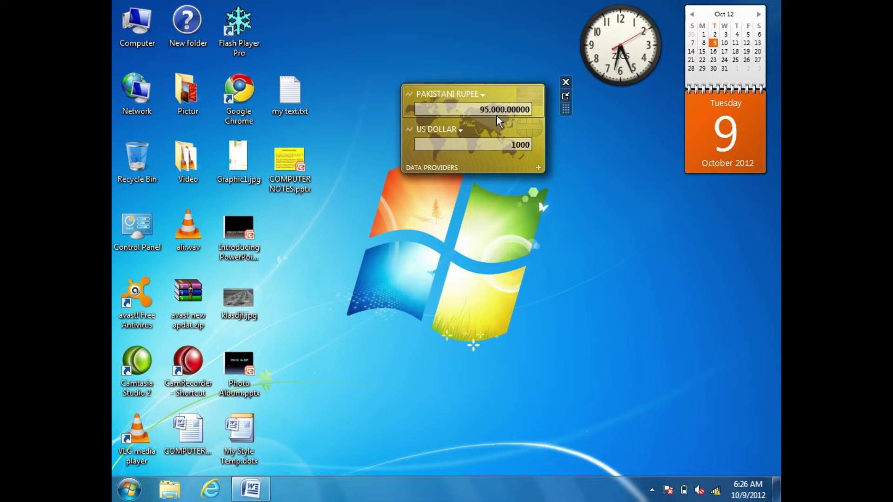
{"action": "left_click_drag", "start_coordinate": [479, 110], "coordinate": [537, 111]}
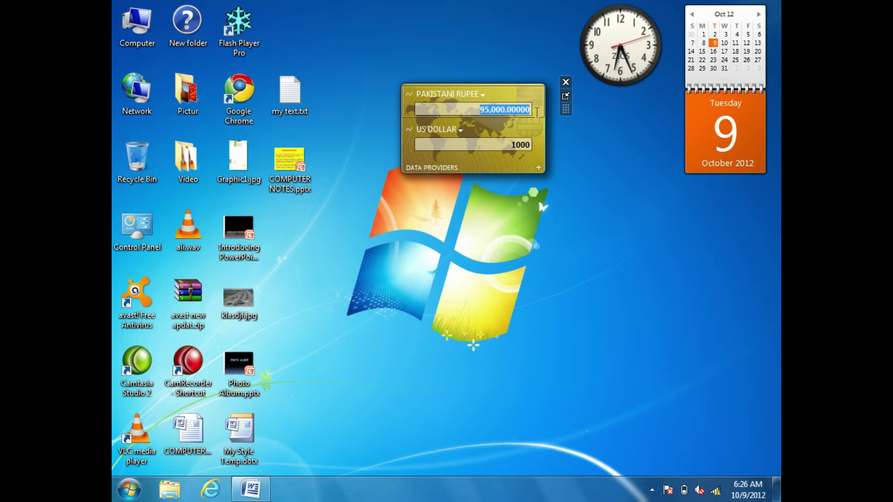
{"action": "type", "text": "500"}
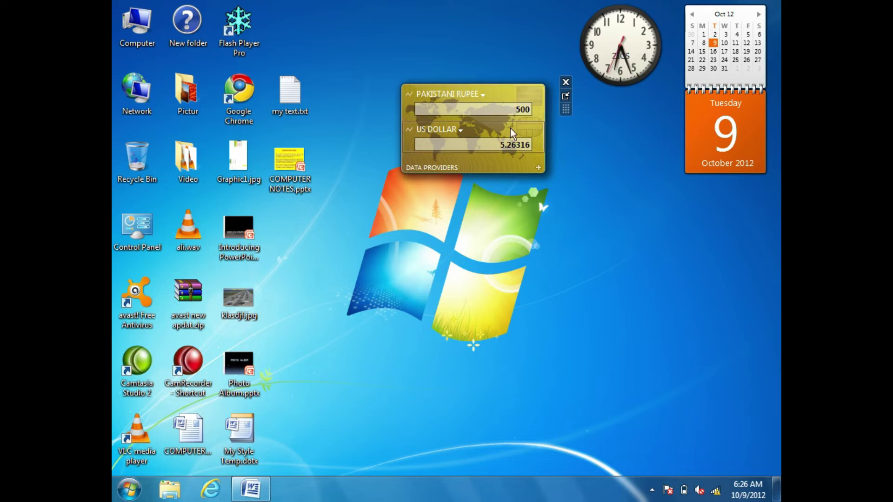
{"action": "left_click_drag", "start_coordinate": [498, 144], "coordinate": [549, 140]}
{"action": "type", "text": "1"}
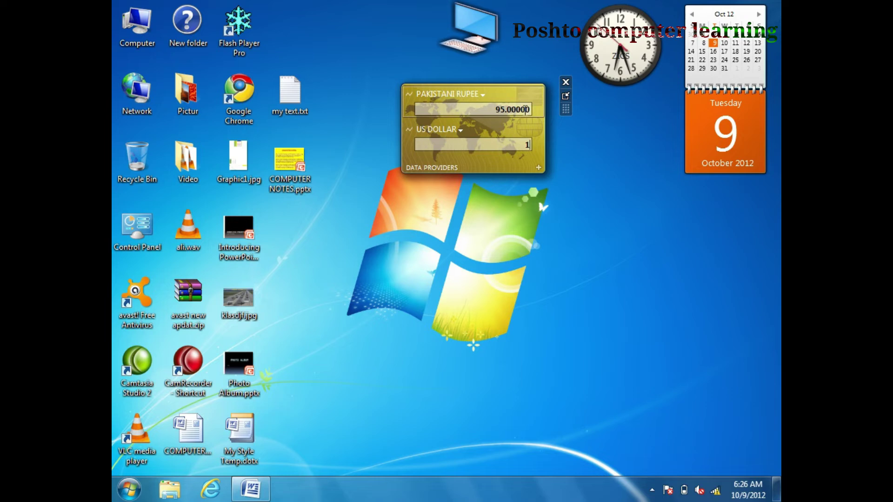
Browse the first currency's list of choices and add a third currency row to the Currency gadget.
{"action": "left_click", "coordinate": [481, 96]}
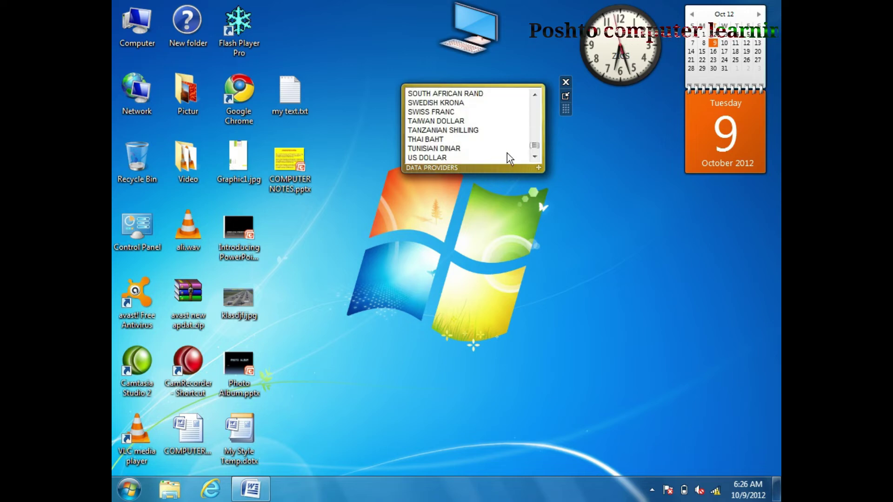
{"action": "left_click_drag", "start_coordinate": [533, 146], "coordinate": [532, 100]}
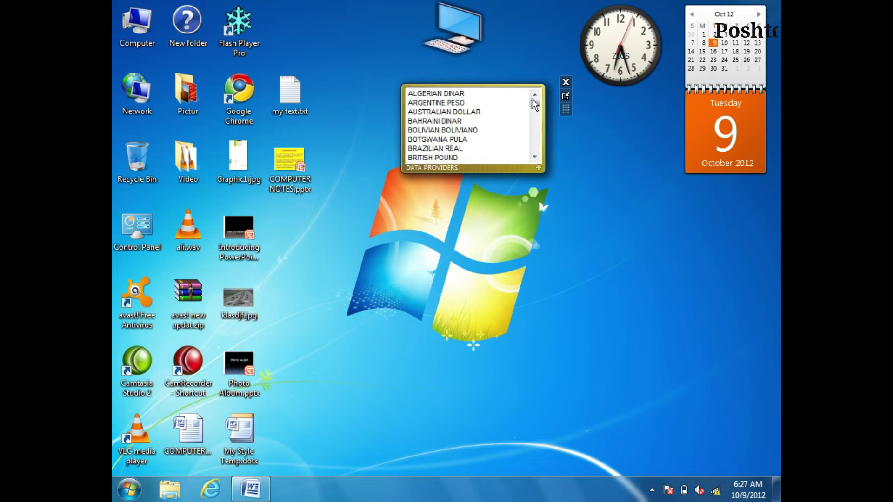
{"action": "left_click", "coordinate": [540, 168]}
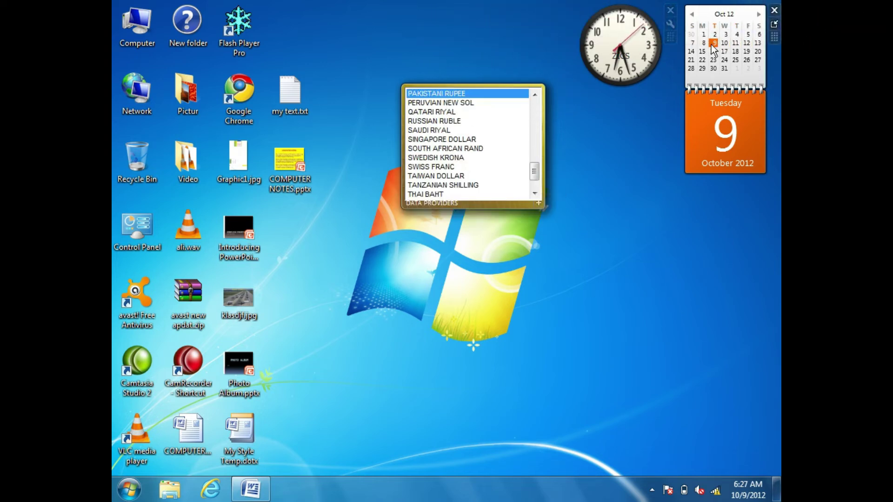
{"action": "left_click", "coordinate": [544, 140]}
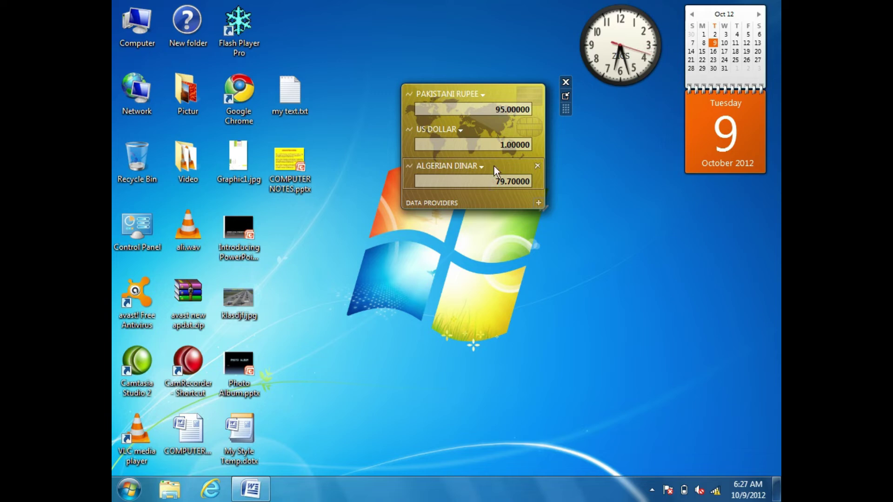
Remove the Currency gadget from the desktop and add the Feed Headlines gadget, closing the gadget gallery.
{"action": "left_click", "coordinate": [564, 84]}
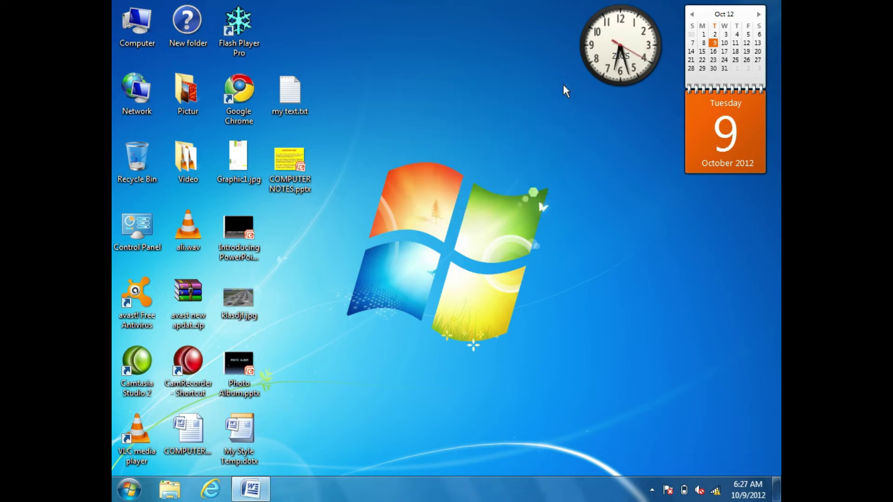
{"action": "right_click", "coordinate": [572, 158]}
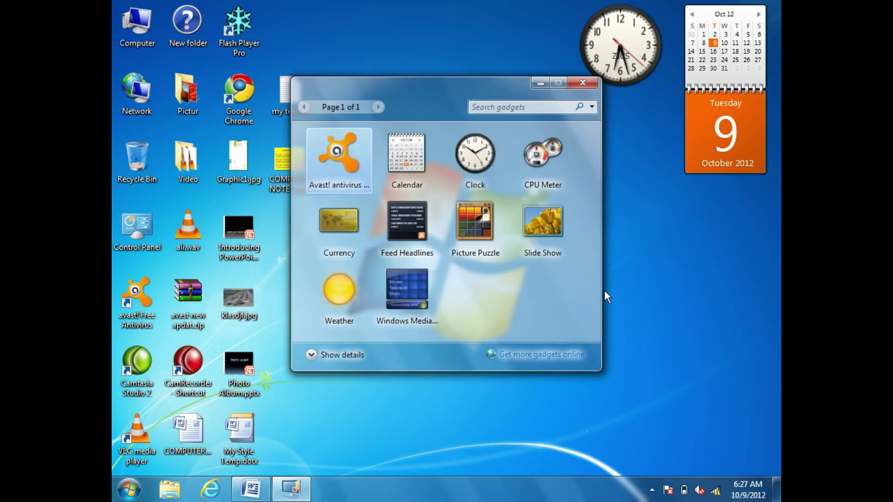
{"action": "right_click", "coordinate": [404, 220]}
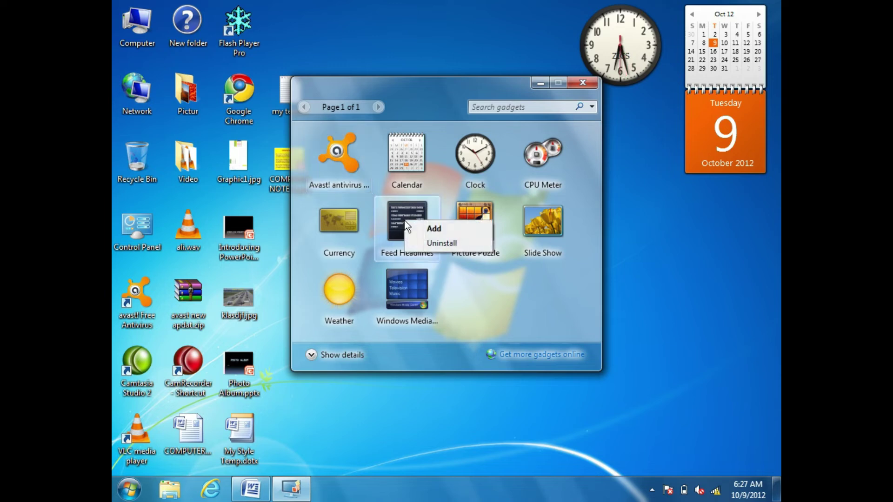
{"action": "left_click", "coordinate": [435, 229]}
{"action": "left_click", "coordinate": [587, 82]}
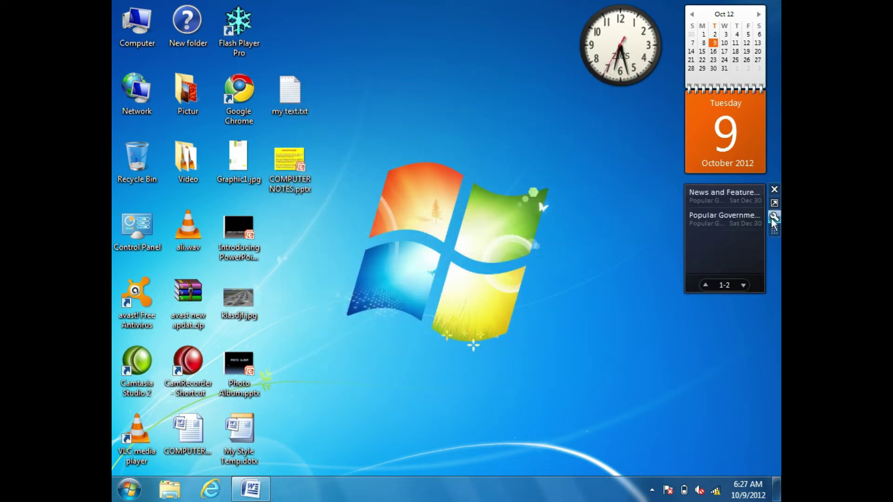
Enlarge the Feed Headlines gadget and move it to the middle of the desktop.
{"action": "left_click", "coordinate": [775, 204]}
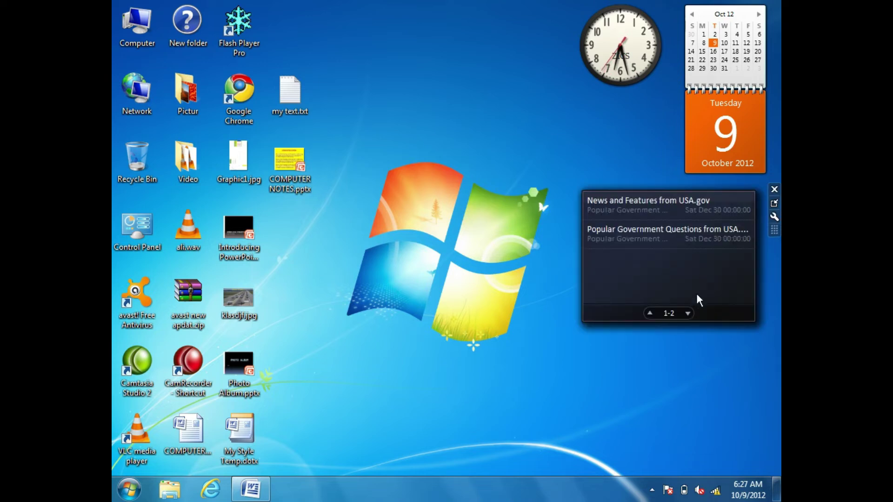
{"action": "left_click_drag", "start_coordinate": [740, 318], "coordinate": [548, 263]}
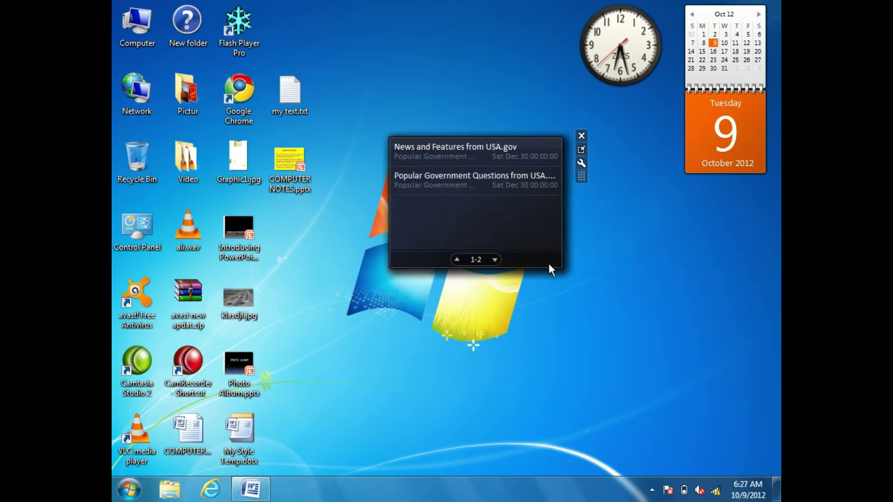
Preview the two USA.gov headlines in the Feed Headlines gadget and open the News and Features item online.
{"action": "left_click", "coordinate": [445, 177]}
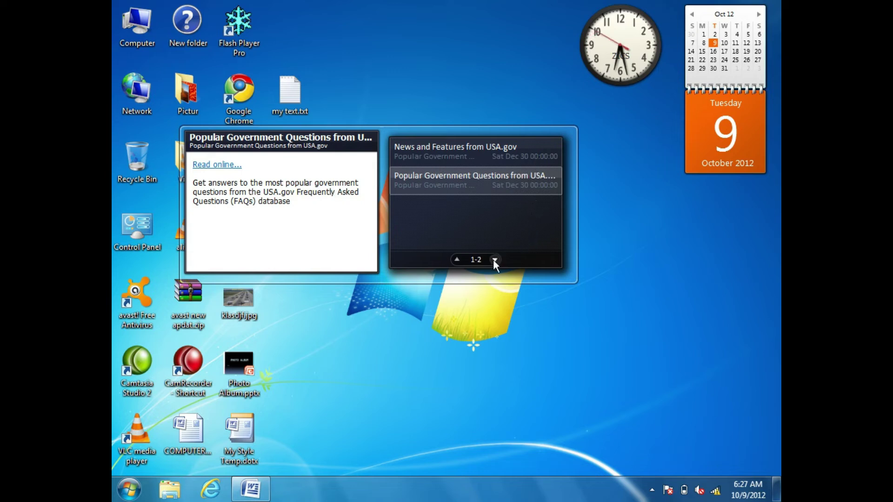
{"action": "left_click", "coordinate": [474, 155]}
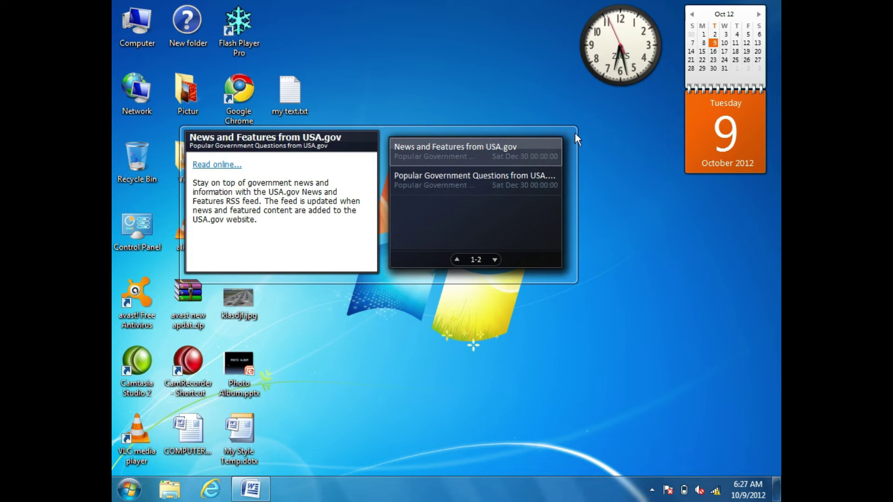
{"action": "left_click", "coordinate": [355, 137]}
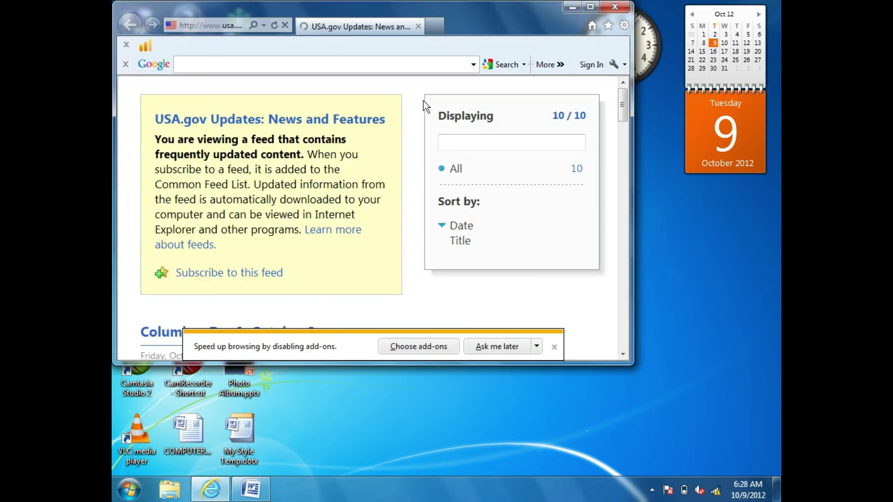
Look through the USA.gov news feed in a maximized browser window, postponing the add-on prompt, and return to the desktop.
{"action": "left_click", "coordinate": [590, 6]}
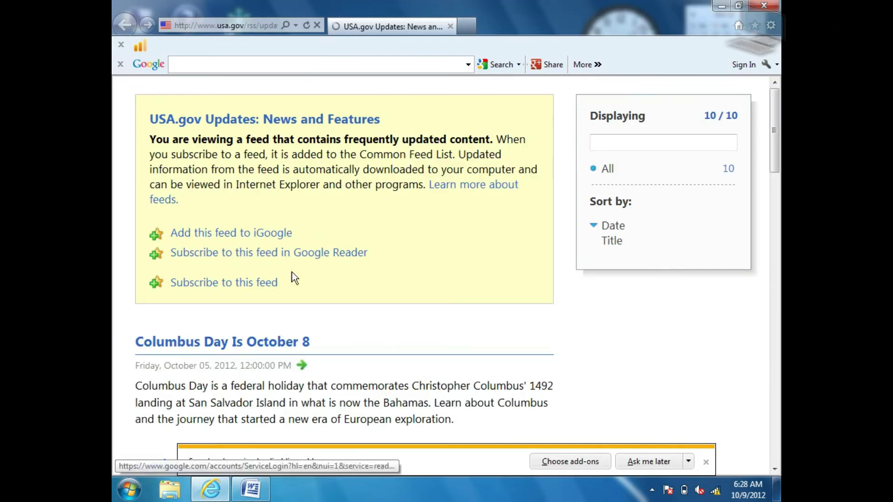
{"action": "scroll", "coordinate": [292, 274], "scroll_direction": "down", "scroll_amount": 15}
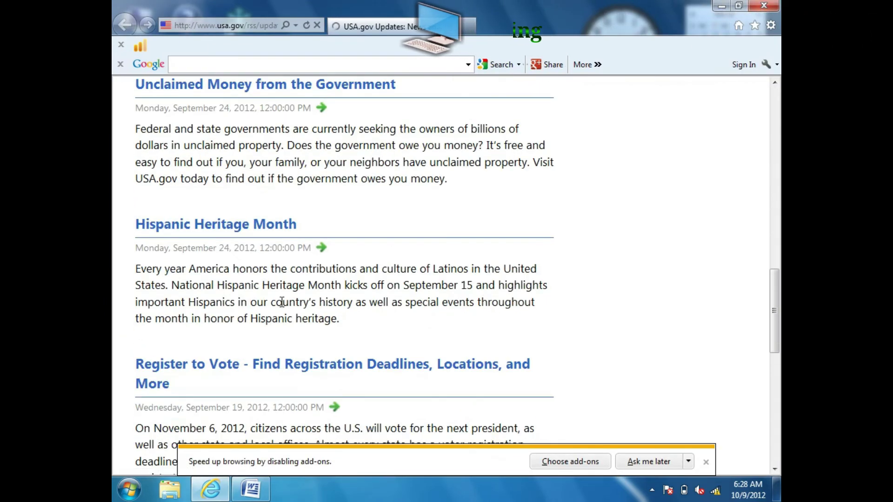
{"action": "scroll", "coordinate": [281, 302], "scroll_direction": "down", "scroll_amount": 12}
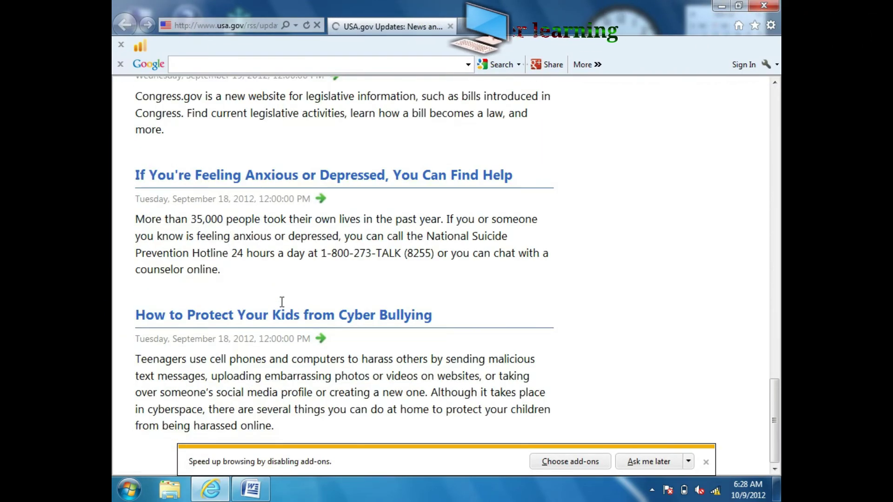
{"action": "left_click", "coordinate": [660, 461]}
{"action": "scroll", "coordinate": [502, 356], "scroll_direction": "up", "scroll_amount": 5}
{"action": "scroll", "coordinate": [502, 356], "scroll_direction": "up", "scroll_amount": 15}
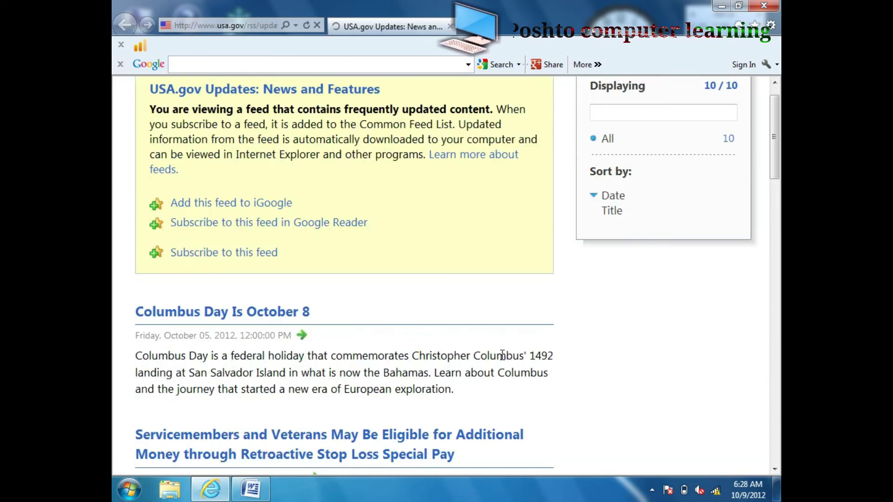
{"action": "scroll", "coordinate": [502, 356], "scroll_direction": "down", "scroll_amount": 5}
{"action": "key", "text": "super+d"}
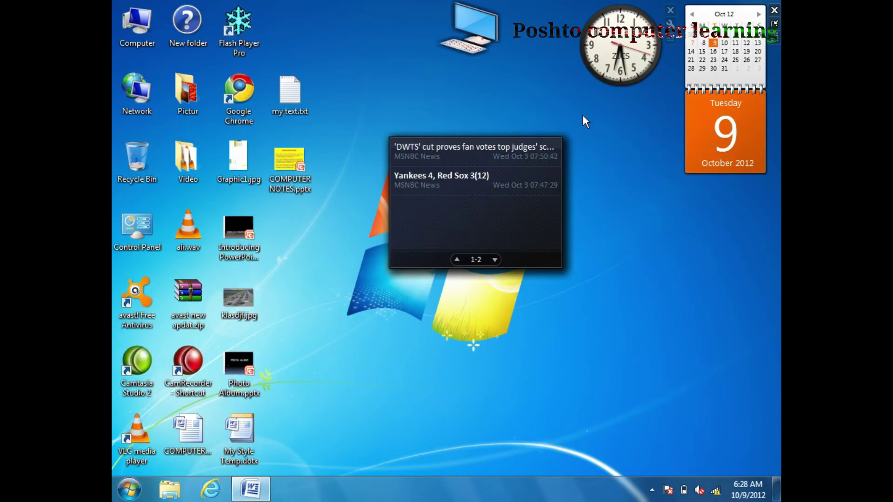
Remove the Feed Headlines gadget and add the Picture Puzzle gadget to the desktop, closing the gadget gallery.
{"action": "left_click", "coordinate": [581, 136]}
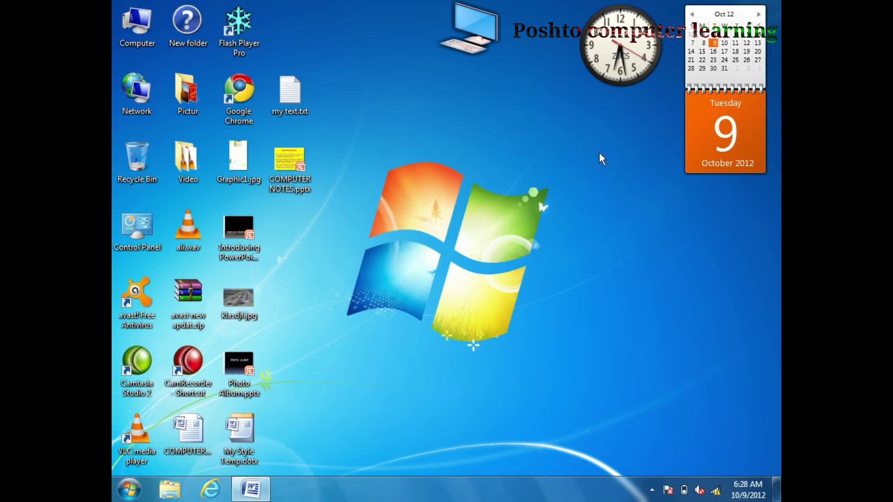
{"action": "right_click", "coordinate": [598, 142]}
{"action": "left_click", "coordinate": [625, 279]}
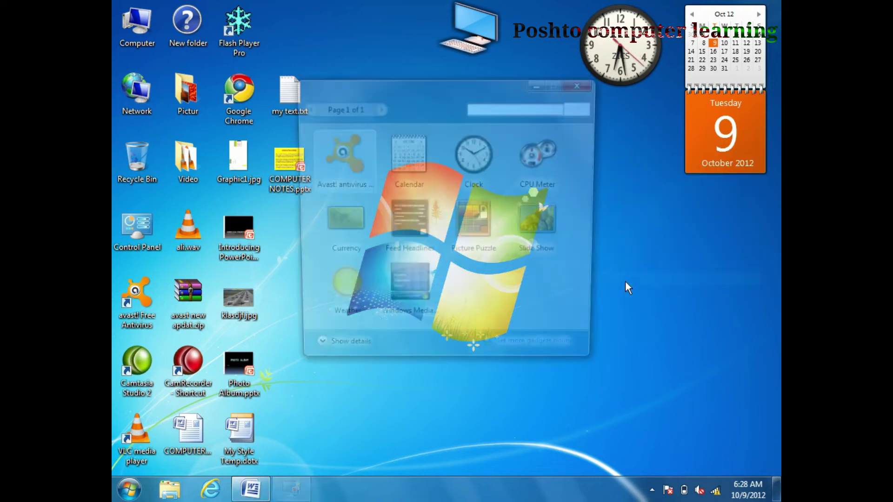
{"action": "double_click", "coordinate": [475, 221]}
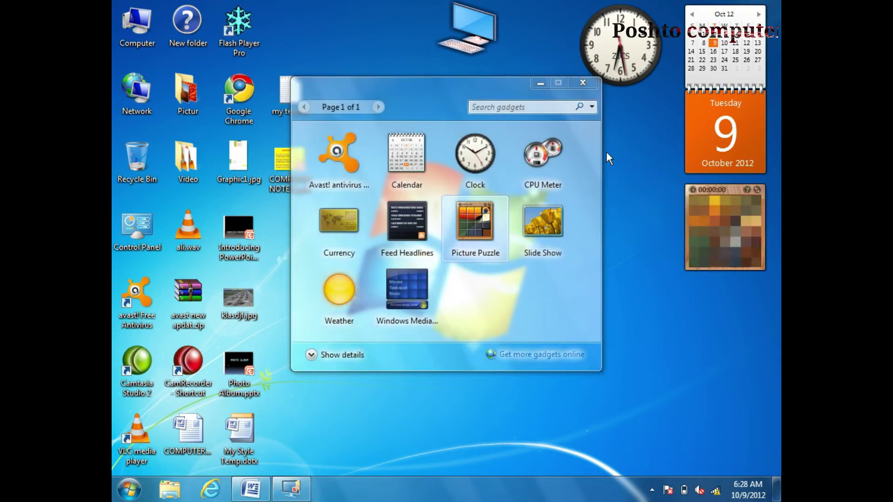
{"action": "left_click", "coordinate": [583, 83]}
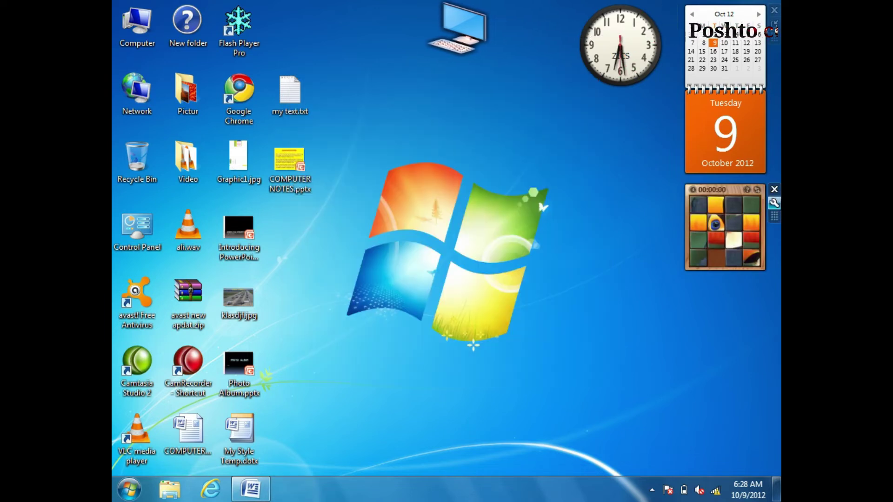
Move the Picture Puzzle gadget to the middle of the desktop and slide its tiles to play the puzzle.
{"action": "left_click_drag", "start_coordinate": [719, 189], "coordinate": [454, 100]}
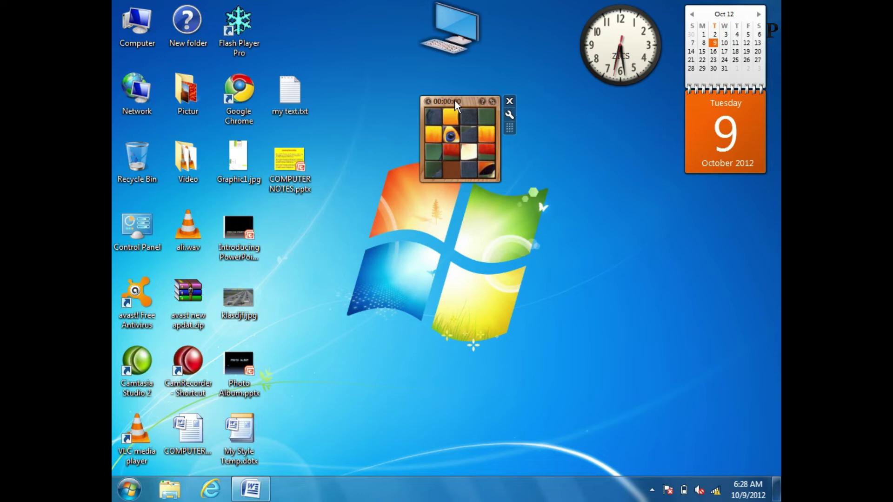
{"action": "left_click", "coordinate": [466, 167]}
{"action": "left_click", "coordinate": [468, 155]}
{"action": "left_click", "coordinate": [484, 135]}
{"action": "left_click", "coordinate": [489, 117]}
{"action": "left_click", "coordinate": [473, 116]}
{"action": "left_click", "coordinate": [452, 129]}
{"action": "left_click", "coordinate": [456, 114]}
{"action": "left_click", "coordinate": [436, 132]}
{"action": "left_click", "coordinate": [453, 134]}
{"action": "left_click", "coordinate": [453, 120]}
{"action": "left_click", "coordinate": [465, 117]}
{"action": "left_click", "coordinate": [467, 132]}
{"action": "left_click", "coordinate": [488, 130]}
{"action": "left_click", "coordinate": [487, 152]}
{"action": "left_click", "coordinate": [467, 169]}
{"action": "left_click", "coordinate": [471, 154]}
{"action": "left_click", "coordinate": [455, 158]}
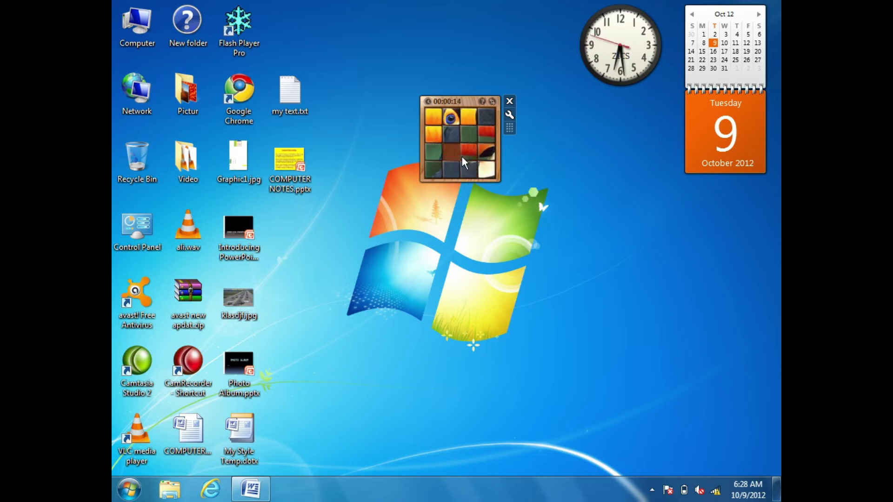
Remove the Picture Puzzle gadget and reopen the gadget gallery, shifting its window slightly.
{"action": "left_click", "coordinate": [508, 101]}
{"action": "right_click", "coordinate": [540, 121]}
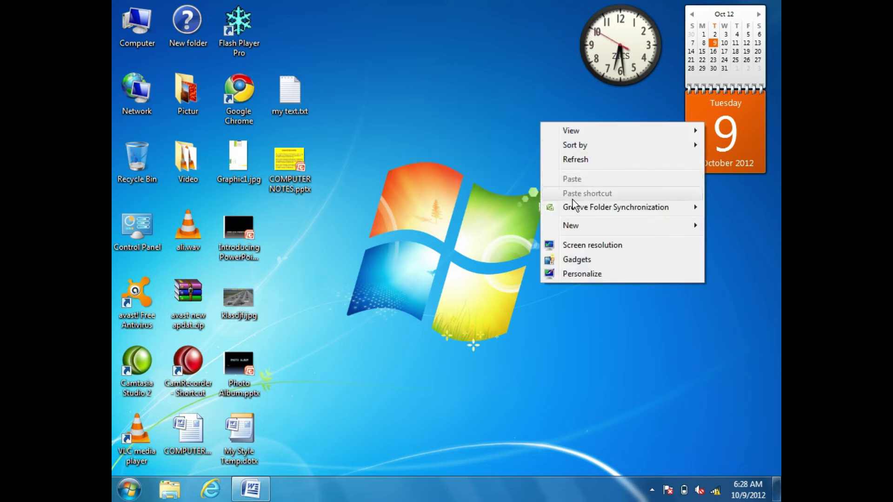
{"action": "left_click", "coordinate": [593, 258]}
{"action": "mouse_move", "coordinate": [450, 87]}
{"action": "left_mouse_down"}
{"action": "mouse_move", "coordinate": [470, 100]}
{"action": "mouse_move", "coordinate": [464, 91]}
{"action": "left_mouse_up"}
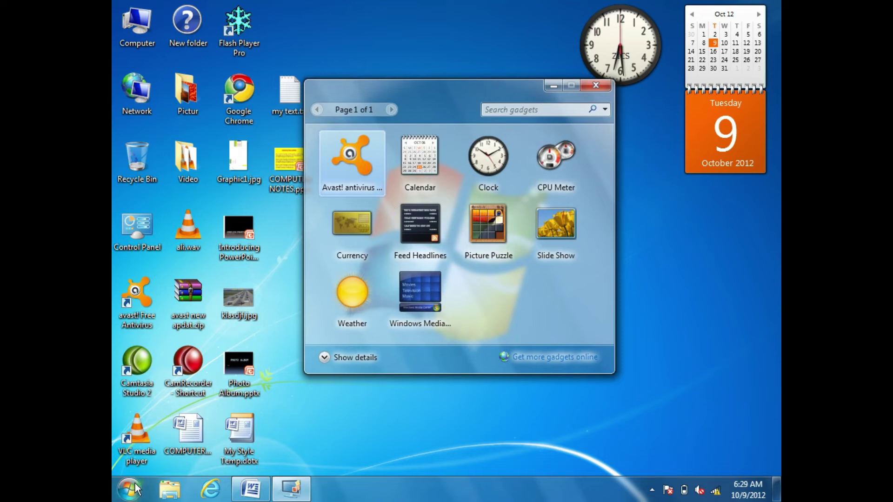
Open COMPUTER NOTES.pptx in PowerPoint, play its slide show from the beginning, and close the presentation.
{"action": "right_click", "coordinate": [283, 152]}
{"action": "left_click", "coordinate": [300, 156]}
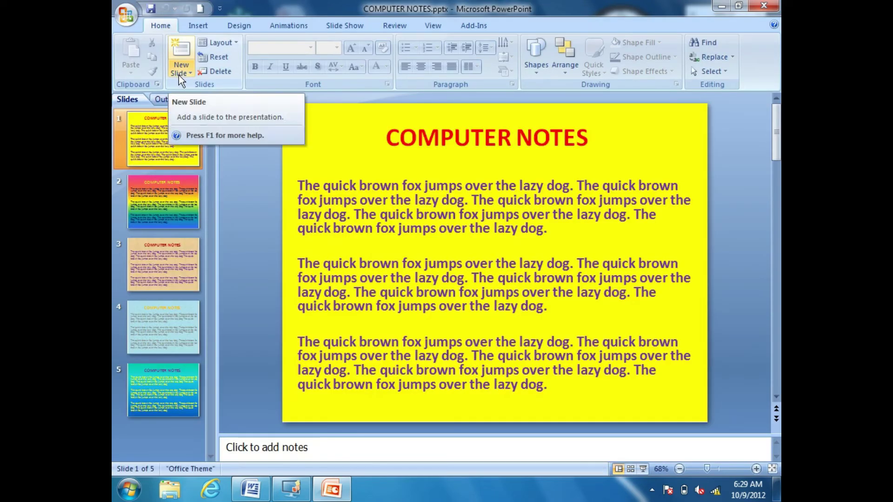
{"action": "left_click", "coordinate": [356, 26]}
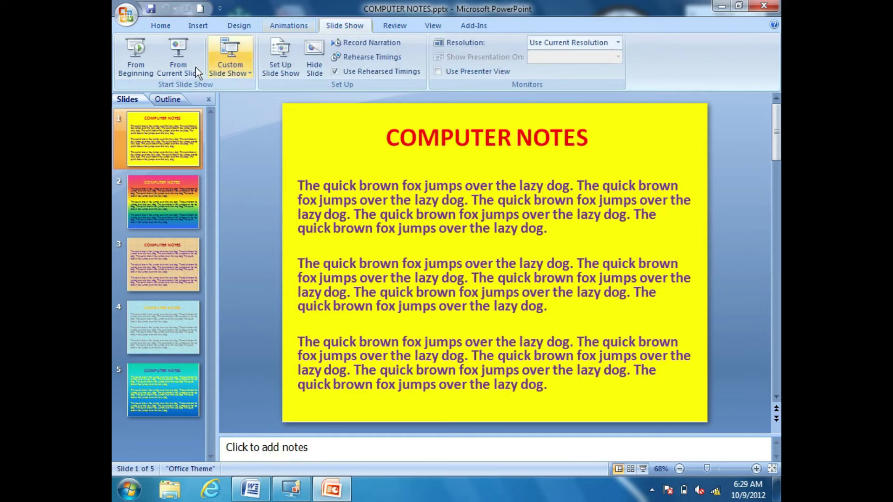
{"action": "left_click", "coordinate": [150, 57]}
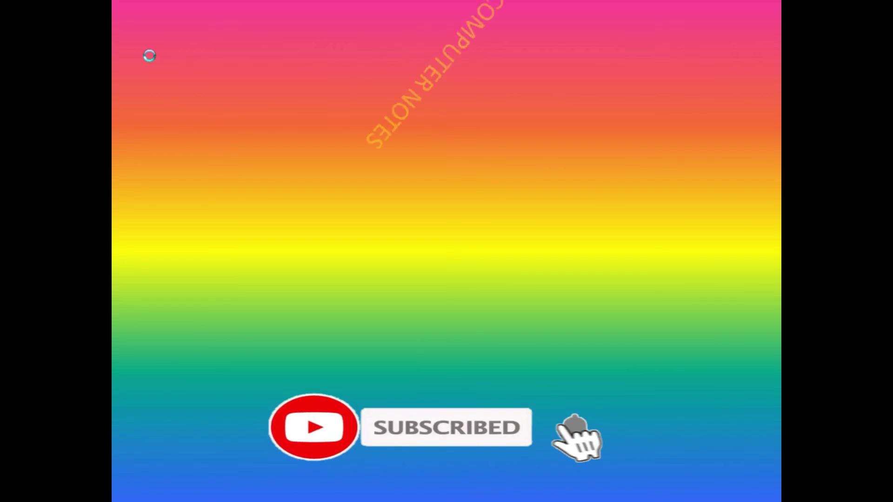
{"action": "key", "text": "Escape"}
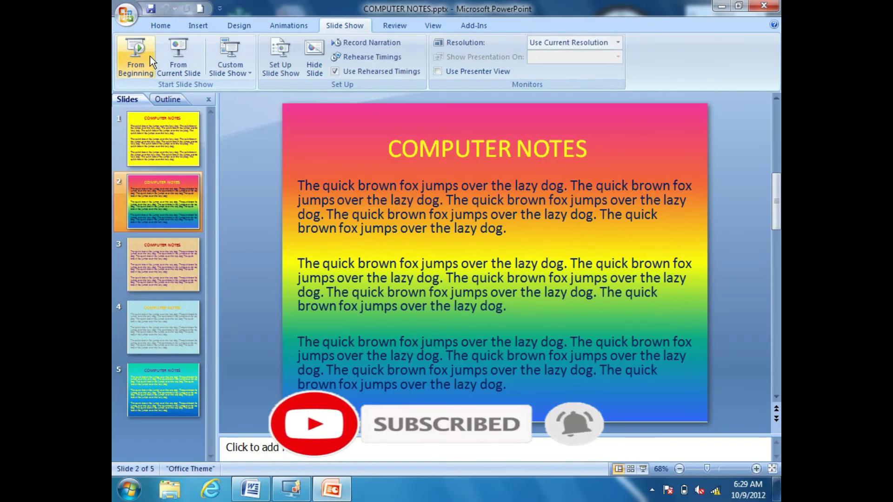
{"action": "left_click", "coordinate": [770, 6]}
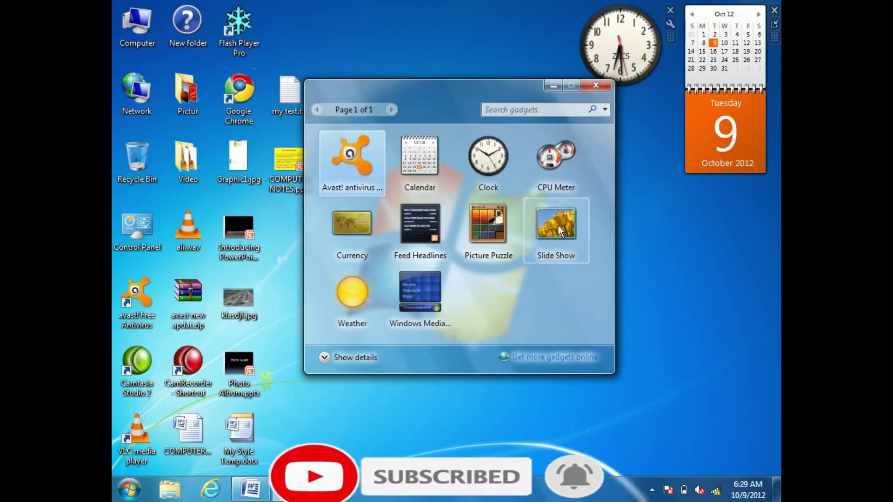
Add the Slide Show gadget, close the gadget gallery, and remove the Calendar and Clock gadgets from the desktop.
{"action": "right_click", "coordinate": [559, 217]}
{"action": "left_click", "coordinate": [578, 227]}
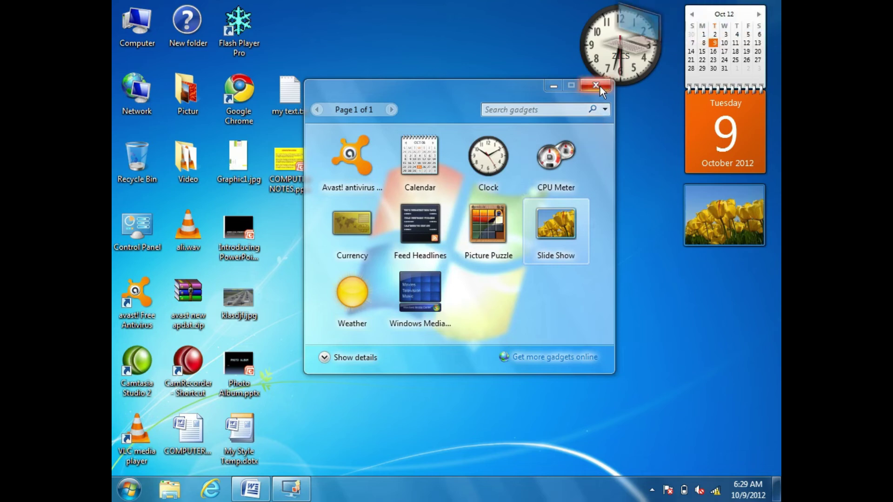
{"action": "left_click", "coordinate": [596, 85]}
{"action": "left_click", "coordinate": [773, 11]}
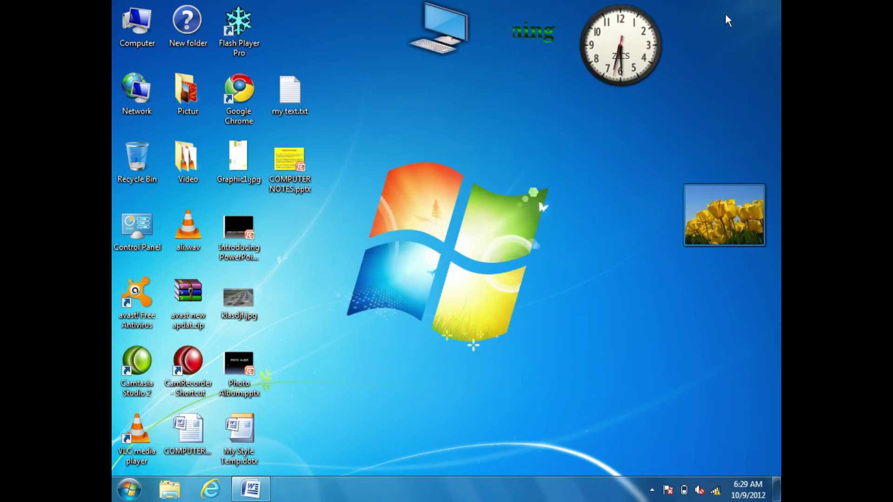
{"action": "left_click", "coordinate": [670, 13]}
Enlarge the Slide Show gadget and move it to the upper middle of the desktop.
{"action": "mouse_move", "coordinate": [715, 207]}
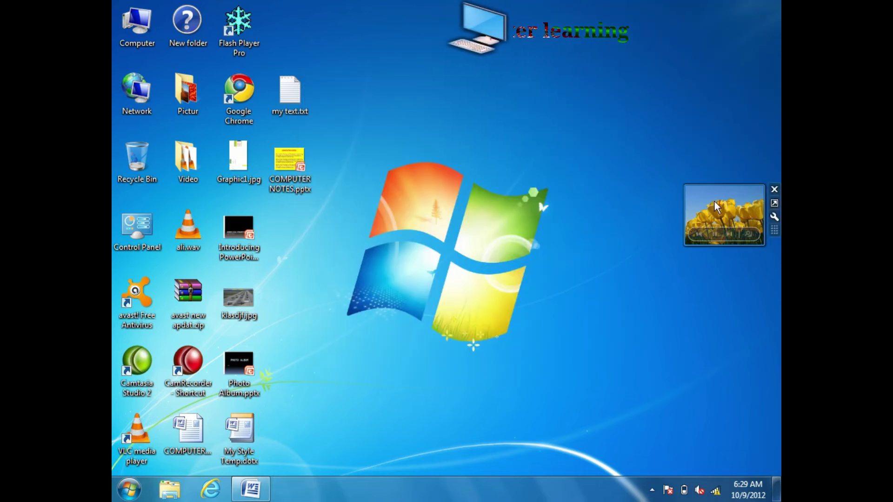
{"action": "left_click", "coordinate": [774, 204]}
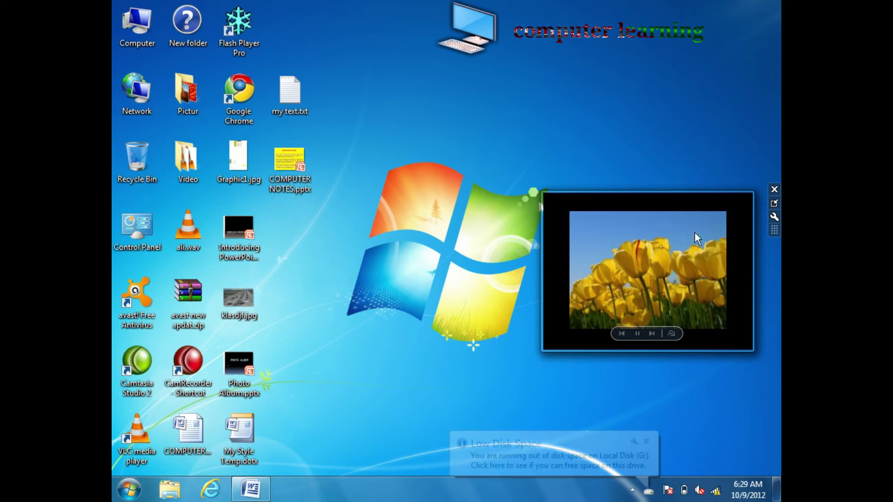
{"action": "left_click_drag", "start_coordinate": [703, 203], "coordinate": [584, 59]}
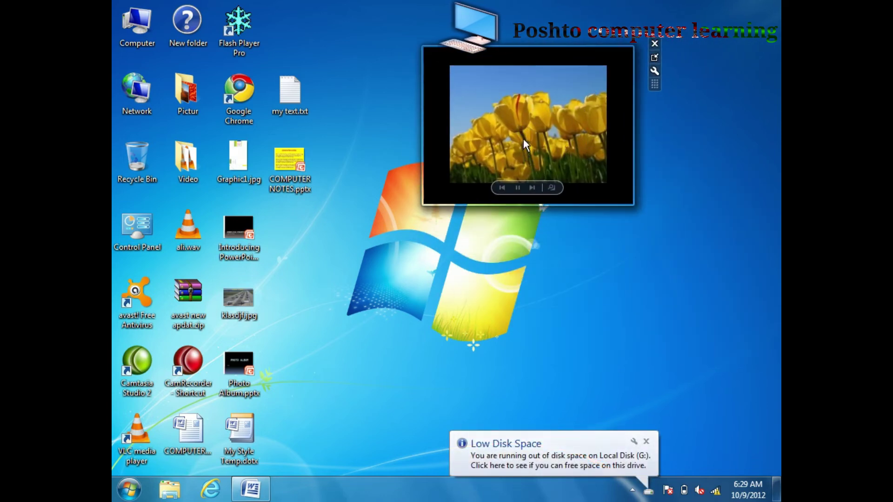
Advance three pictures forward in the enlarged Slide Show gadget.
{"action": "left_click", "coordinate": [532, 187]}
{"action": "left_click", "coordinate": [533, 188]}
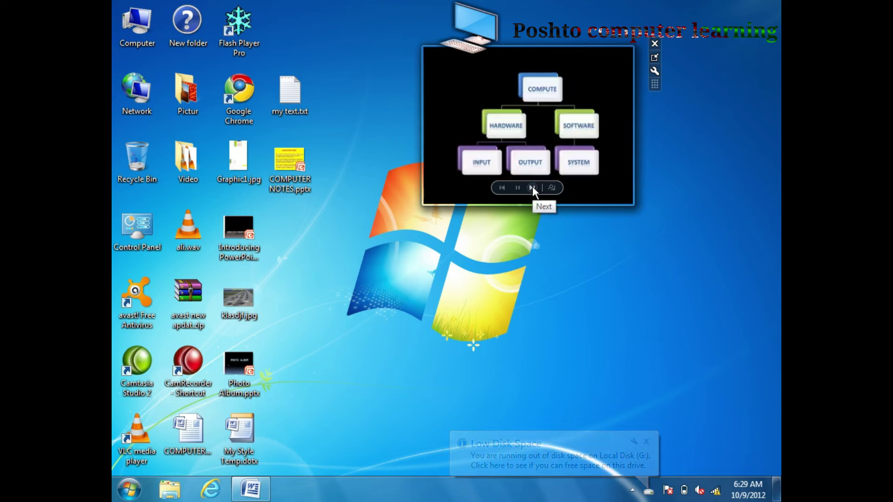
{"action": "left_click", "coordinate": [533, 188]}
Open the Pictures library to view the images it holds, and close its window.
{"action": "left_click", "coordinate": [129, 489]}
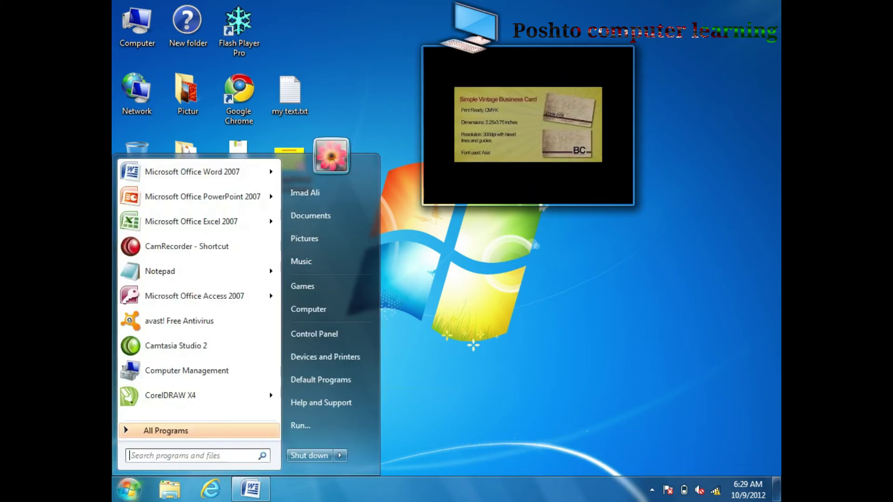
{"action": "left_click", "coordinate": [334, 238]}
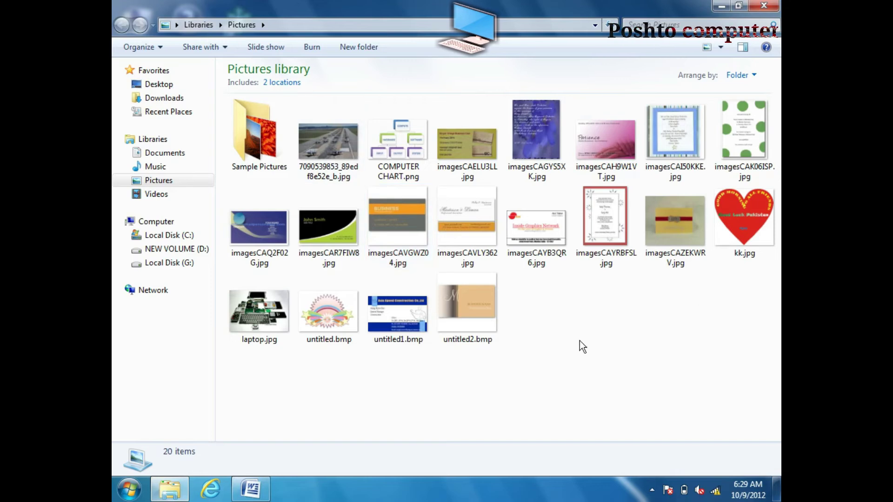
{"action": "left_click", "coordinate": [768, 5]}
Continue advancing through the Pictures library images in the Slide Show gadget.
{"action": "left_click", "coordinate": [532, 188]}
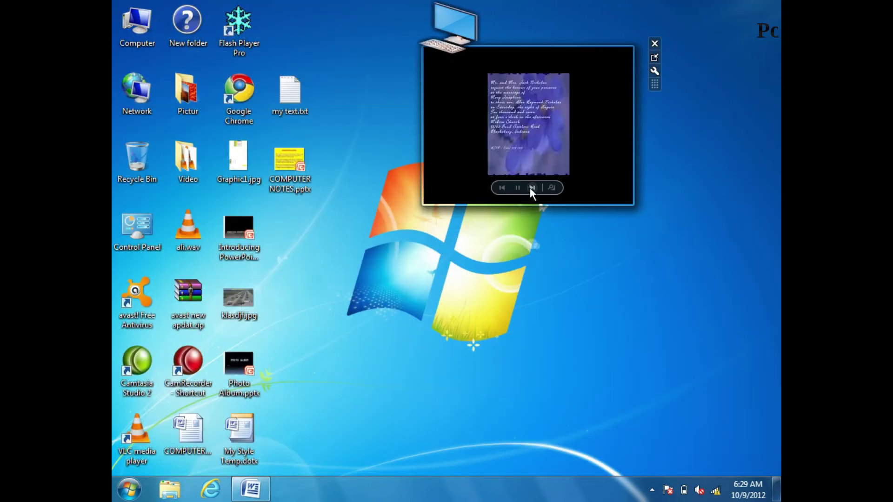
{"action": "left_click", "coordinate": [532, 188]}
{"action": "left_click", "coordinate": [532, 187]}
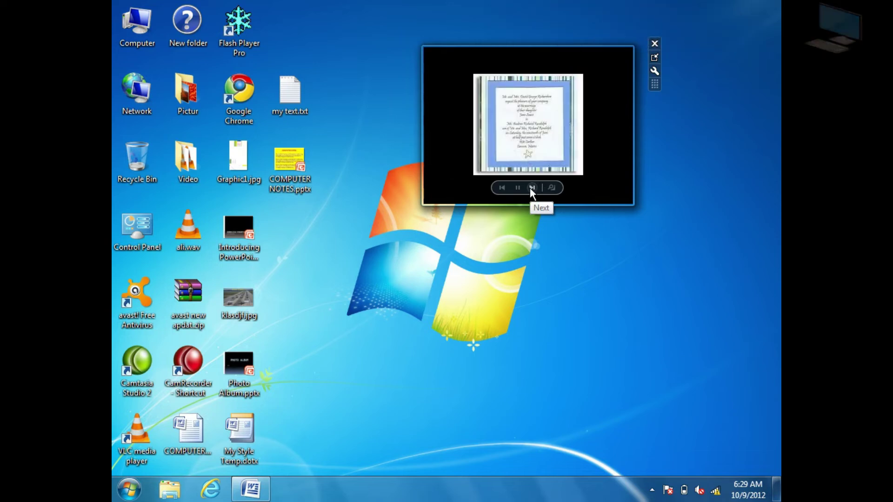
{"action": "left_click", "coordinate": [532, 187]}
{"action": "left_click", "coordinate": [532, 187]}
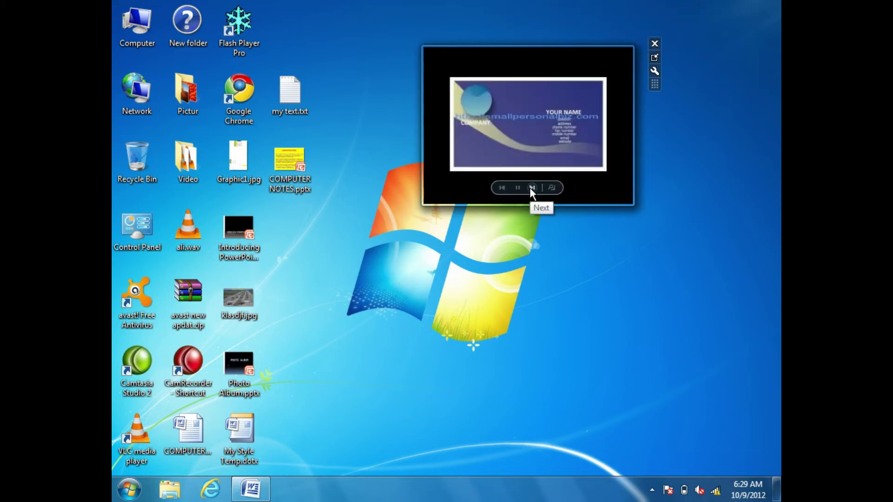
{"action": "left_click", "coordinate": [532, 187]}
{"action": "left_click", "coordinate": [532, 188]}
{"action": "left_click", "coordinate": [532, 188]}
{"action": "left_click", "coordinate": [532, 188]}
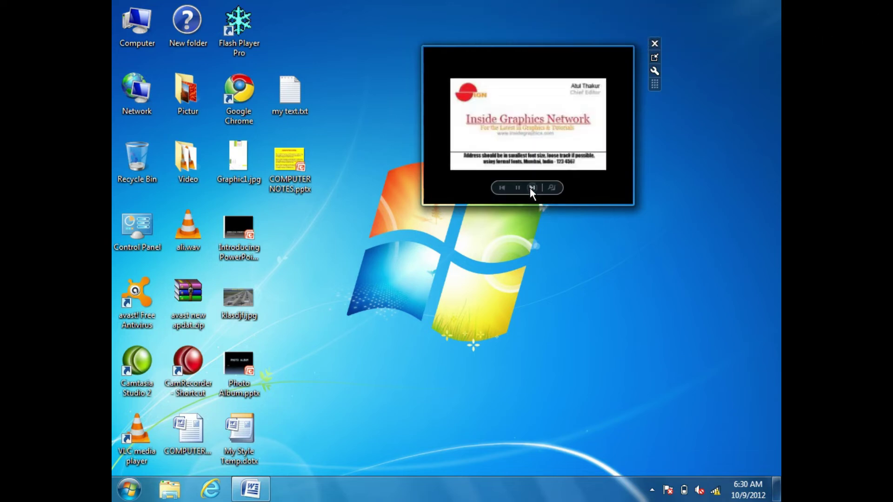
Set the Slide Show gadget's folder to My Pictures and advance through its first pictures.
{"action": "left_click", "coordinate": [657, 70]}
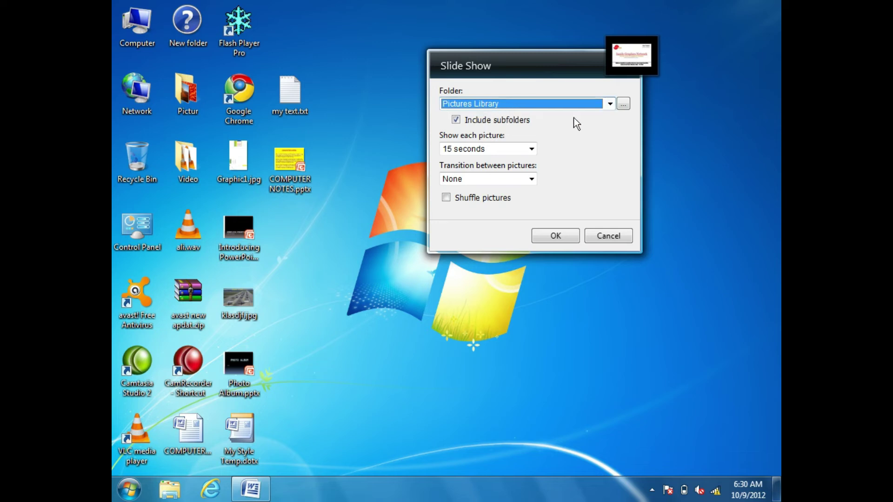
{"action": "left_click", "coordinate": [611, 105]}
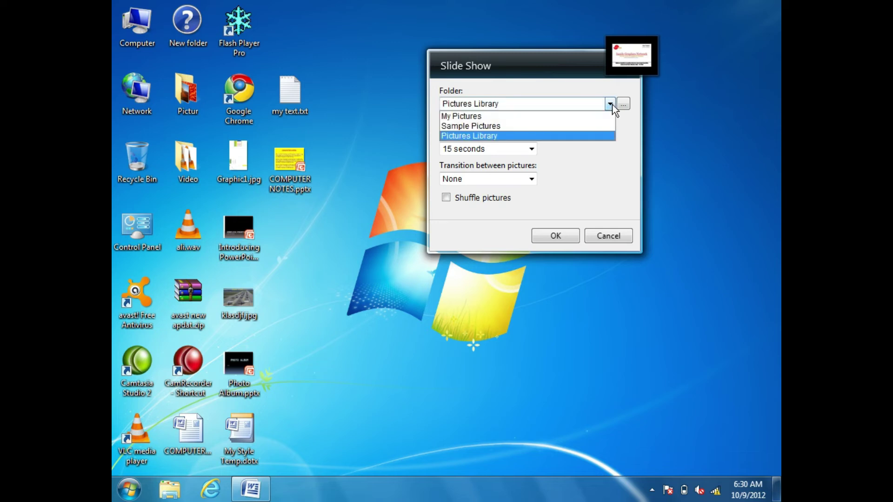
{"action": "left_click", "coordinate": [502, 115]}
{"action": "left_click", "coordinate": [556, 236]}
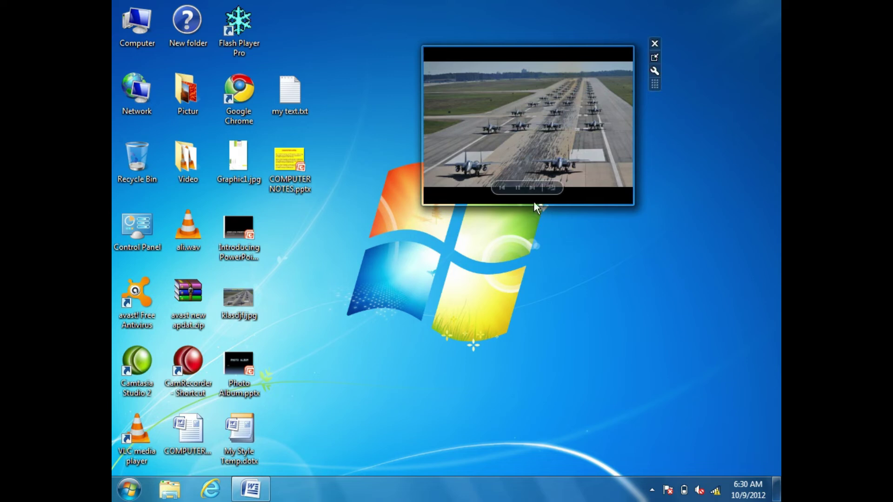
{"action": "left_click", "coordinate": [533, 188]}
{"action": "left_click", "coordinate": [533, 188]}
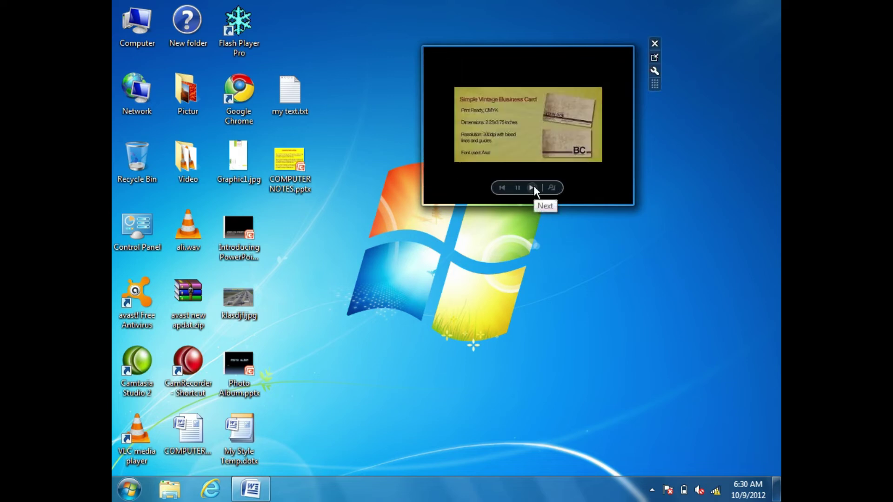
{"action": "left_click", "coordinate": [533, 188]}
Try Sample Pictures as the Slide Show gadget's folder, and set the folder to Pictures Library instead.
{"action": "left_click", "coordinate": [655, 70]}
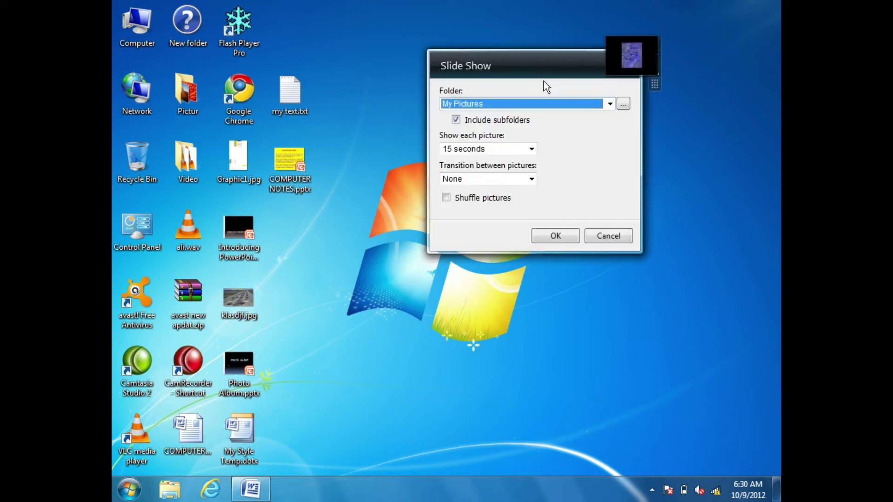
{"action": "left_click", "coordinate": [610, 104]}
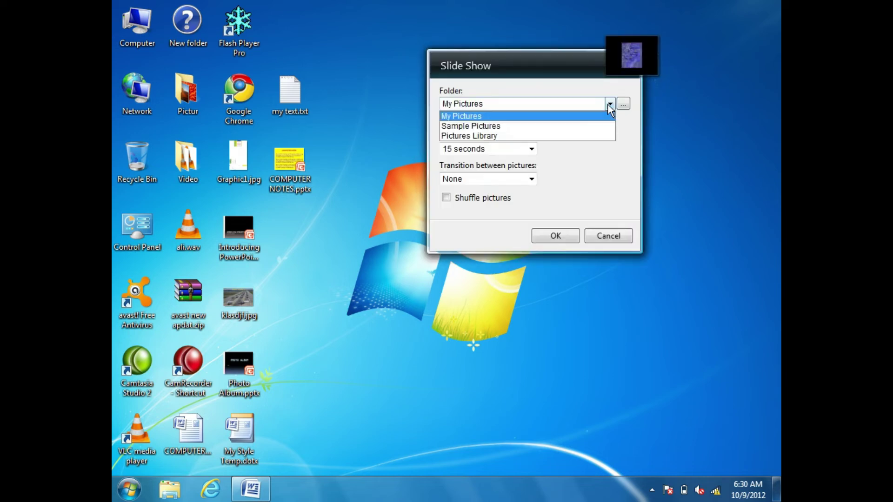
{"action": "left_click", "coordinate": [514, 126]}
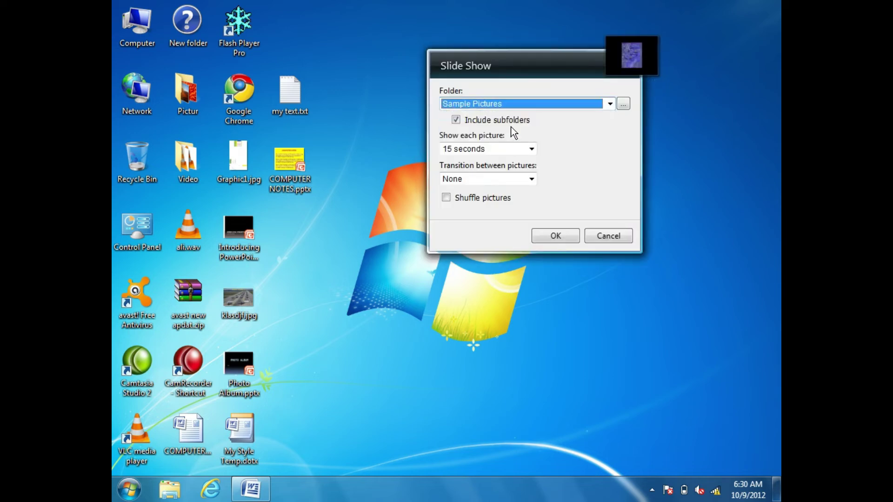
{"action": "left_click", "coordinate": [609, 104]}
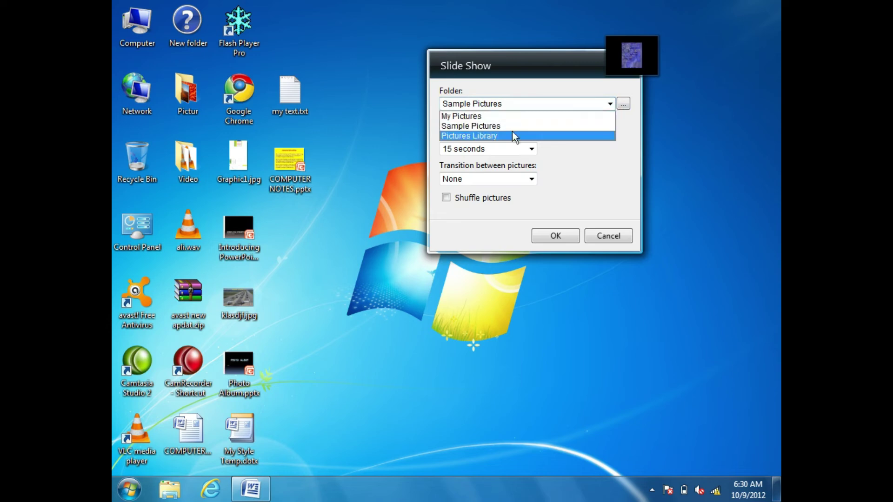
{"action": "left_click", "coordinate": [514, 136]}
{"action": "left_click", "coordinate": [564, 233]}
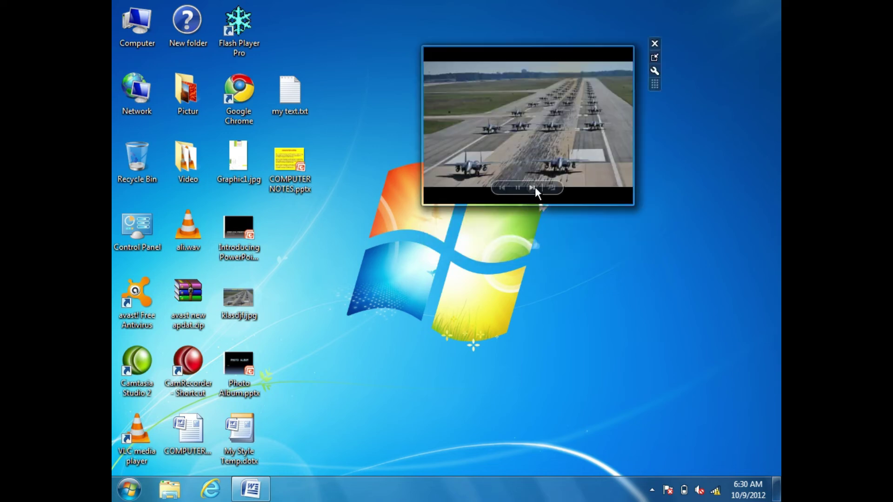
Advance through the whole series of Pictures Library images in the gadget up to the koala picture.
{"action": "left_click", "coordinate": [532, 187]}
{"action": "left_click", "coordinate": [532, 187]}
{"action": "left_click", "coordinate": [532, 187]}
{"action": "left_click", "coordinate": [532, 188]}
{"action": "left_click", "coordinate": [531, 187]}
{"action": "left_click", "coordinate": [532, 188]}
{"action": "left_click", "coordinate": [532, 187]}
{"action": "left_click", "coordinate": [532, 187]}
{"action": "left_click", "coordinate": [532, 188]}
{"action": "left_click", "coordinate": [532, 187]}
{"action": "left_click", "coordinate": [532, 187]}
{"action": "left_click", "coordinate": [532, 187]}
{"action": "left_click", "coordinate": [532, 187]}
{"action": "left_click", "coordinate": [532, 188]}
{"action": "left_click", "coordinate": [532, 187]}
{"action": "left_click", "coordinate": [532, 187]}
{"action": "left_click", "coordinate": [532, 188]}
{"action": "left_click", "coordinate": [531, 187]}
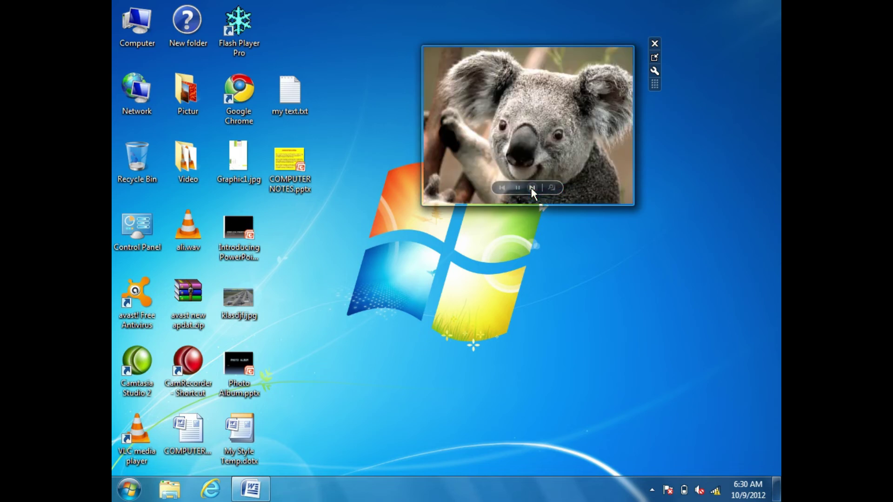
Set the Slide Show gadget's folder to D:\Pictures\All picturs by browsing the computer's drives, and apply the options.
{"action": "left_click", "coordinate": [653, 71]}
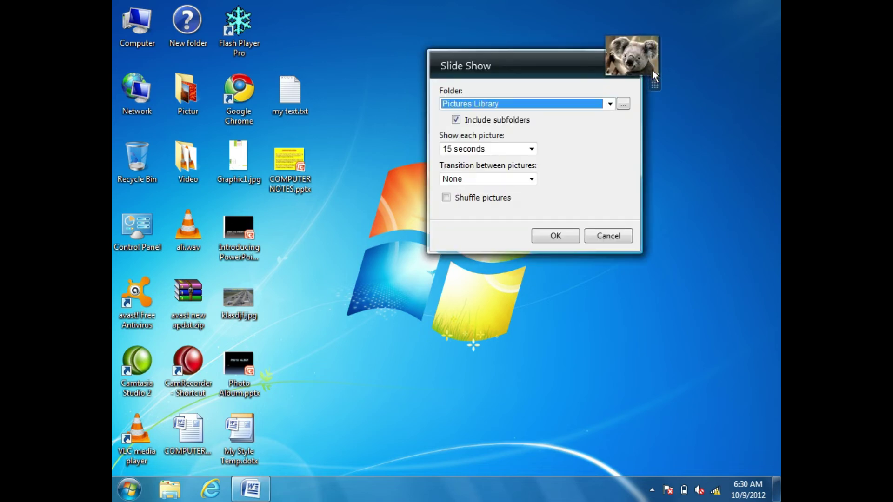
{"action": "left_click", "coordinate": [623, 105]}
{"action": "left_click_drag", "start_coordinate": [490, 135], "coordinate": [535, 84]}
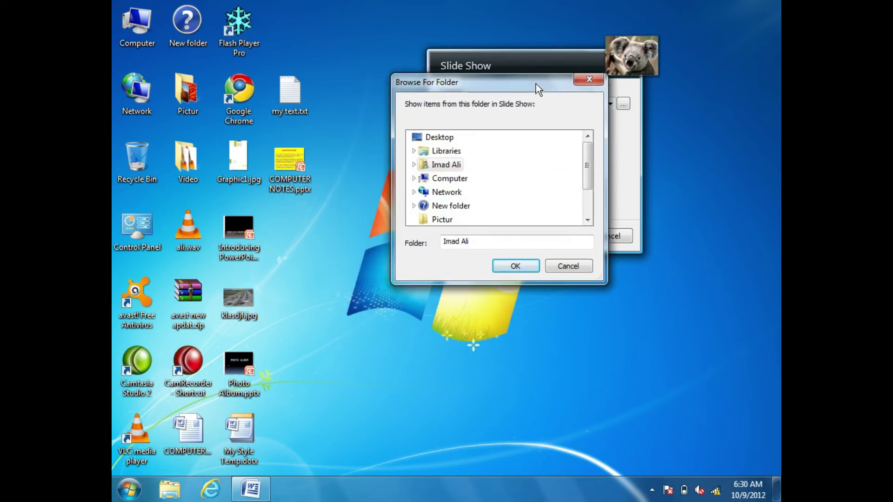
{"action": "left_click", "coordinate": [413, 178]}
{"action": "left_click", "coordinate": [458, 179]}
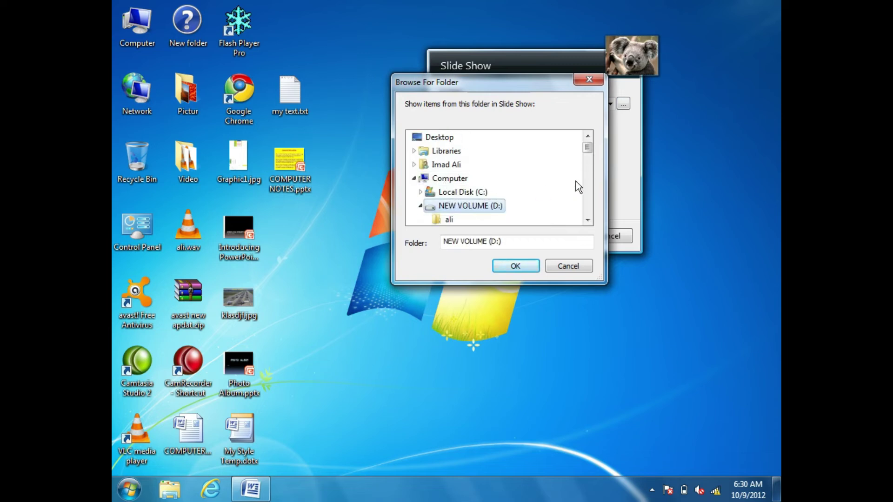
{"action": "left_click", "coordinate": [587, 220]}
{"action": "left_click", "coordinate": [587, 220]}
{"action": "left_click", "coordinate": [587, 220]}
{"action": "left_click", "coordinate": [587, 220]}
{"action": "left_click", "coordinate": [588, 220]}
{"action": "left_click", "coordinate": [588, 220]}
{"action": "left_click", "coordinate": [587, 220]}
{"action": "left_click", "coordinate": [588, 219]}
{"action": "left_click", "coordinate": [588, 220]}
{"action": "left_click", "coordinate": [587, 220]}
{"action": "left_click", "coordinate": [587, 220]}
{"action": "left_click", "coordinate": [588, 220]}
{"action": "left_click", "coordinate": [587, 220]}
{"action": "left_click", "coordinate": [587, 220]}
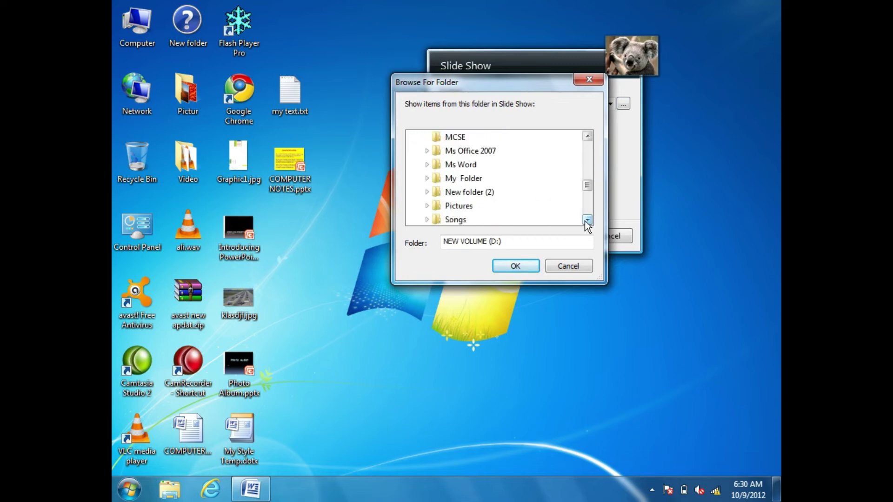
{"action": "left_click", "coordinate": [426, 205]}
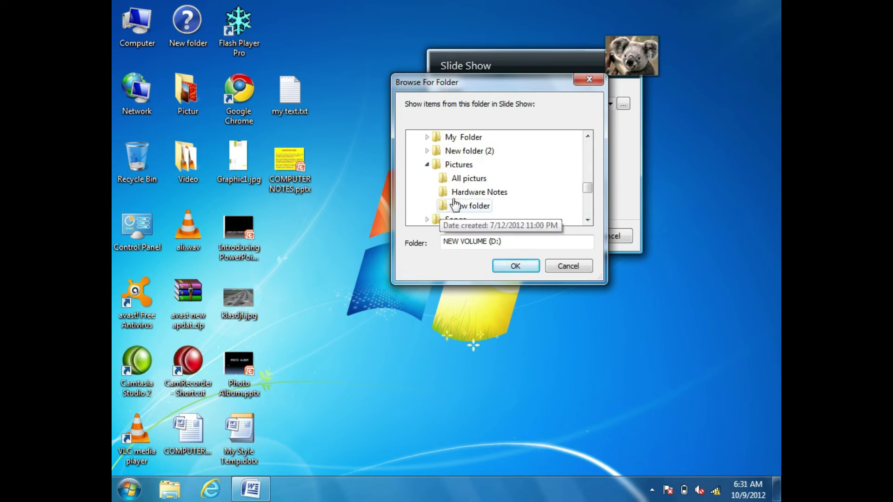
{"action": "left_click", "coordinate": [458, 178]}
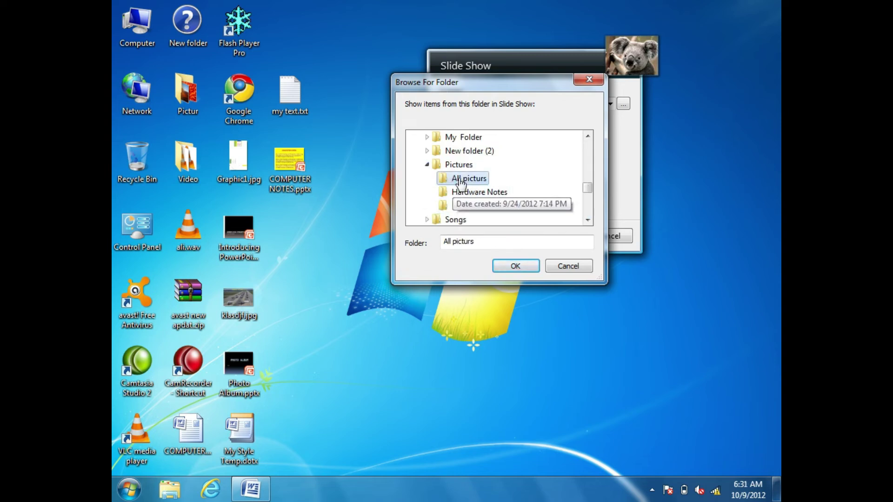
{"action": "left_click", "coordinate": [525, 269]}
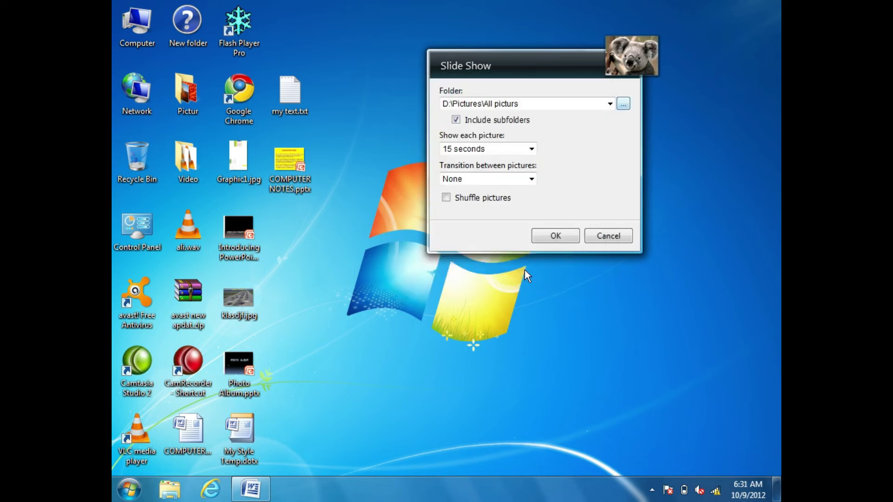
{"action": "left_click", "coordinate": [560, 231]}
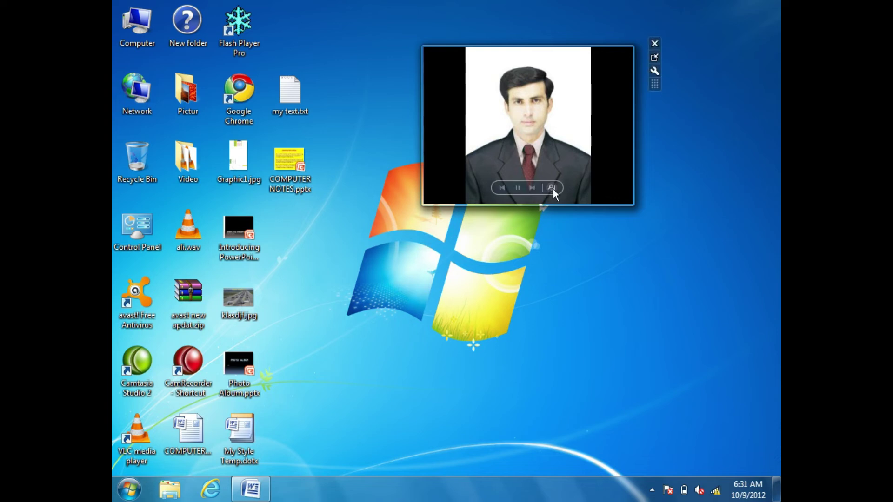
Advance through the first pictures of the All picturs folder in the gadget.
{"action": "left_click", "coordinate": [532, 188]}
{"action": "left_click", "coordinate": [531, 189]}
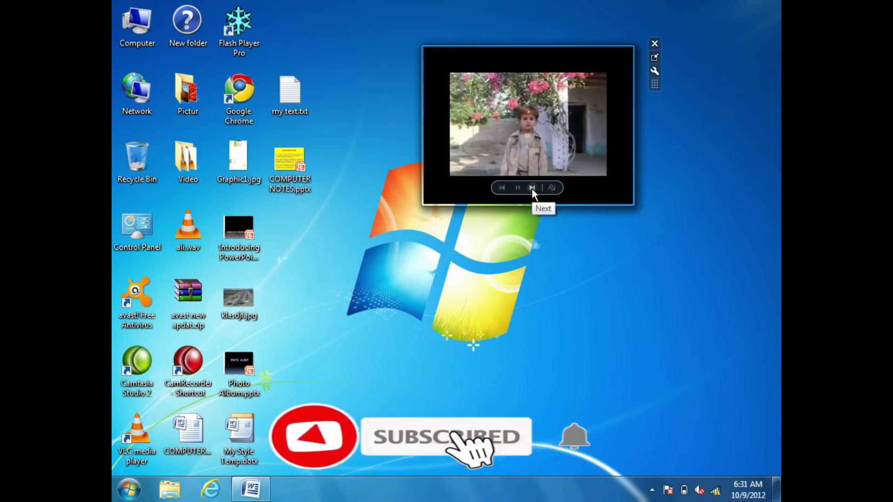
{"action": "left_click", "coordinate": [531, 188]}
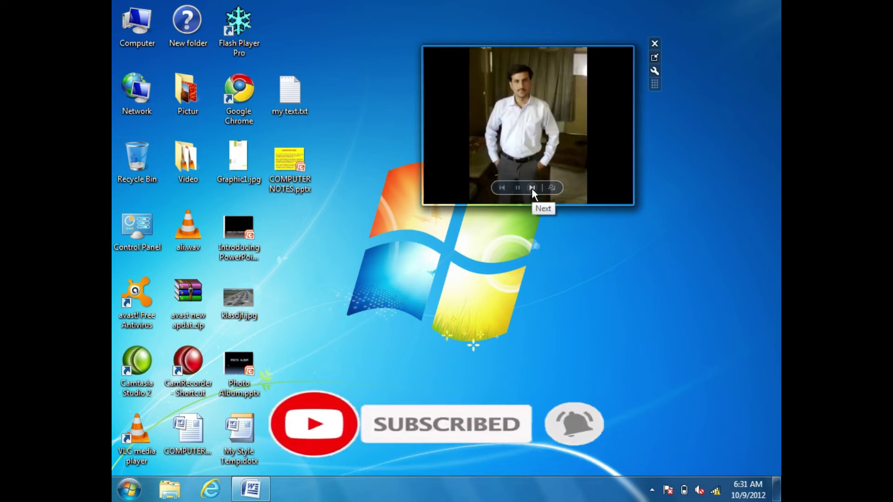
Set the Slide Show gadget to include subfolders and show each picture for 5 seconds, and apply the options.
{"action": "left_click", "coordinate": [653, 69]}
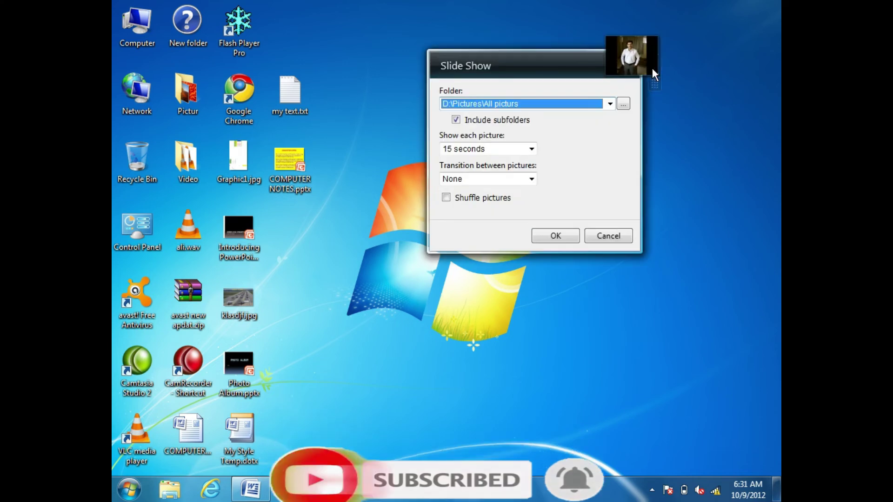
{"action": "left_click", "coordinate": [459, 121]}
{"action": "left_click", "coordinate": [458, 121]}
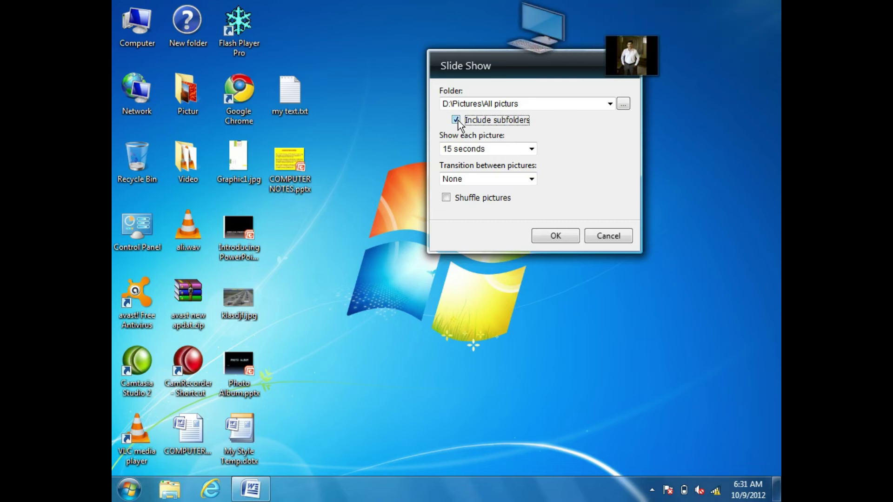
{"action": "left_click", "coordinate": [457, 120]}
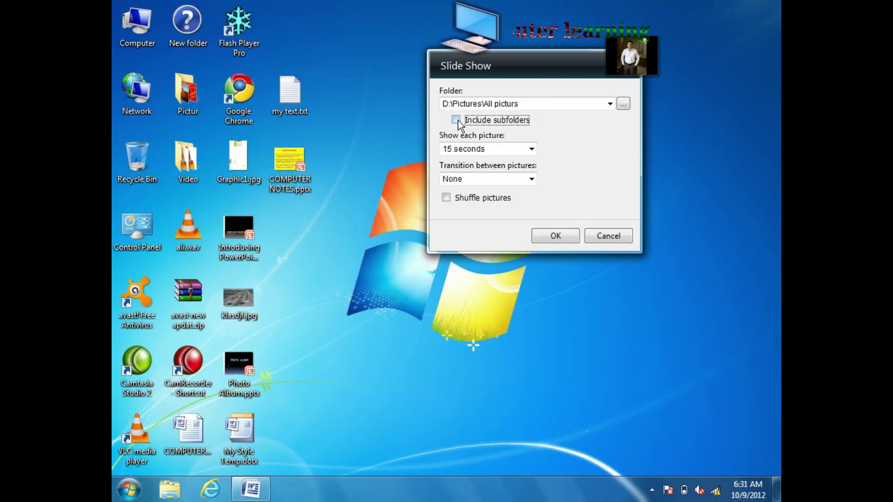
{"action": "left_click", "coordinate": [456, 120]}
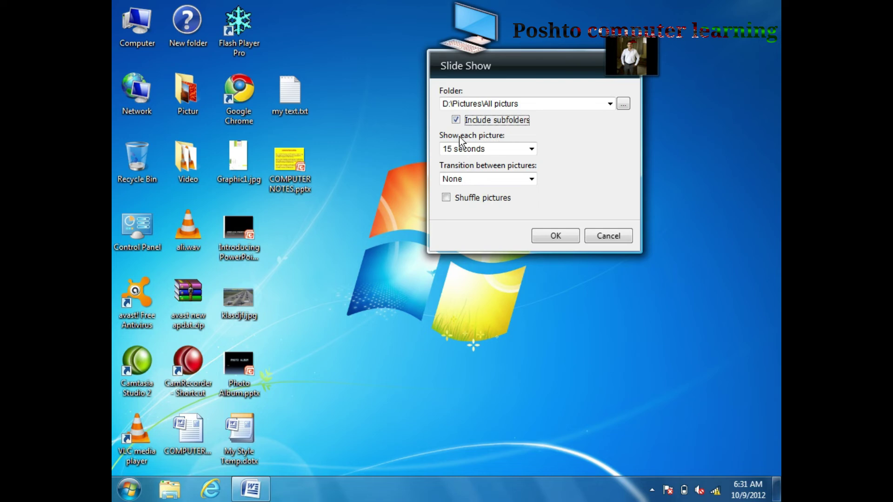
{"action": "left_click", "coordinate": [532, 149]}
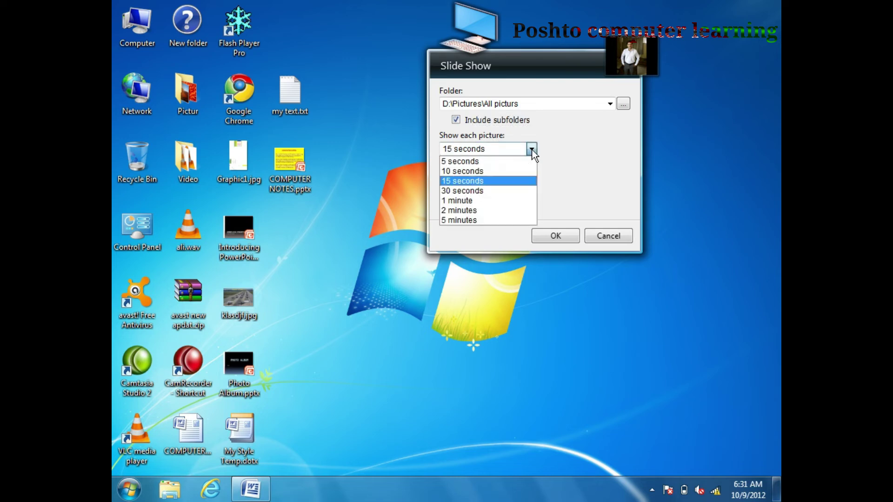
{"action": "left_click", "coordinate": [489, 163]}
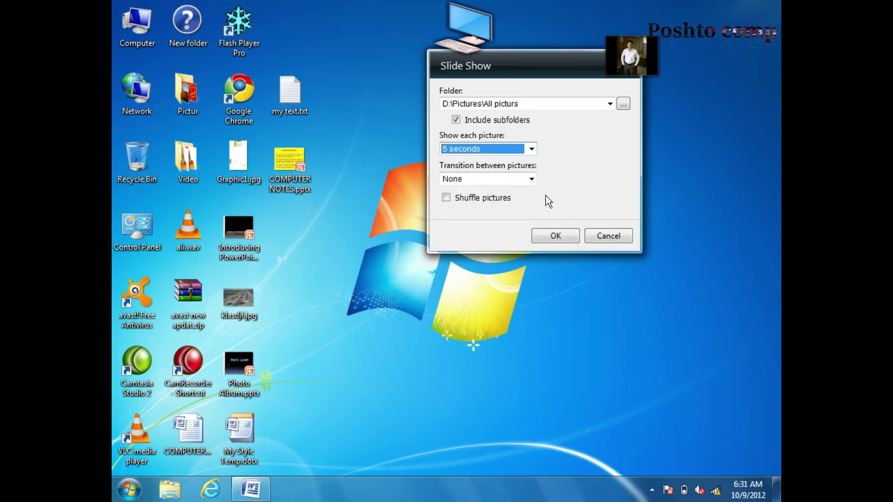
{"action": "left_click", "coordinate": [531, 179]}
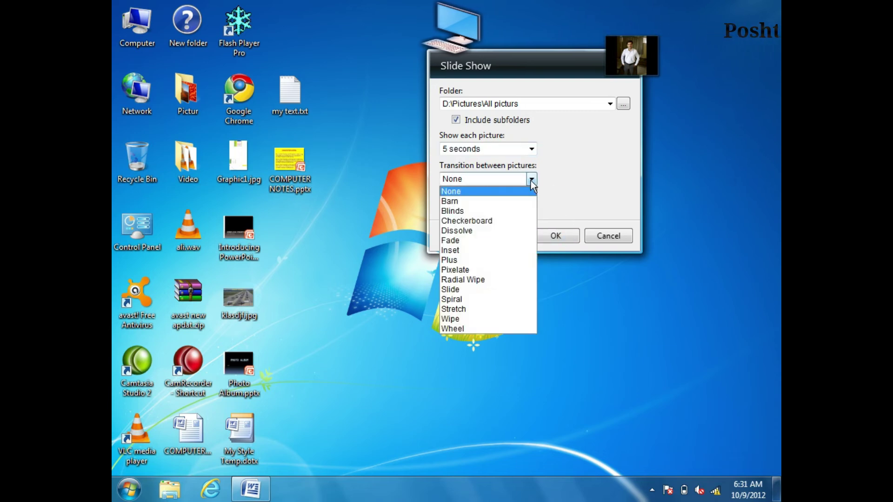
{"action": "left_click", "coordinate": [531, 180]}
{"action": "left_click", "coordinate": [562, 233]}
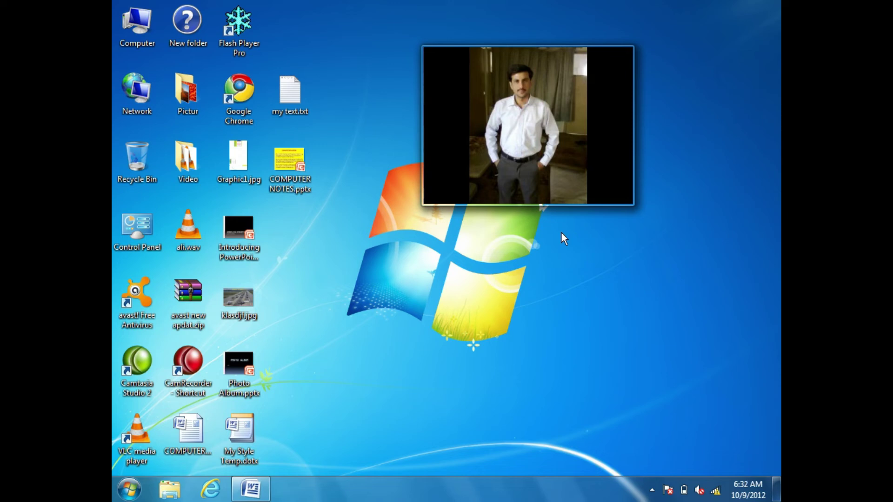
Set the Slide Show gadget's transition between pictures to Barn and apply it.
{"action": "mouse_move", "coordinate": [664, 66]}
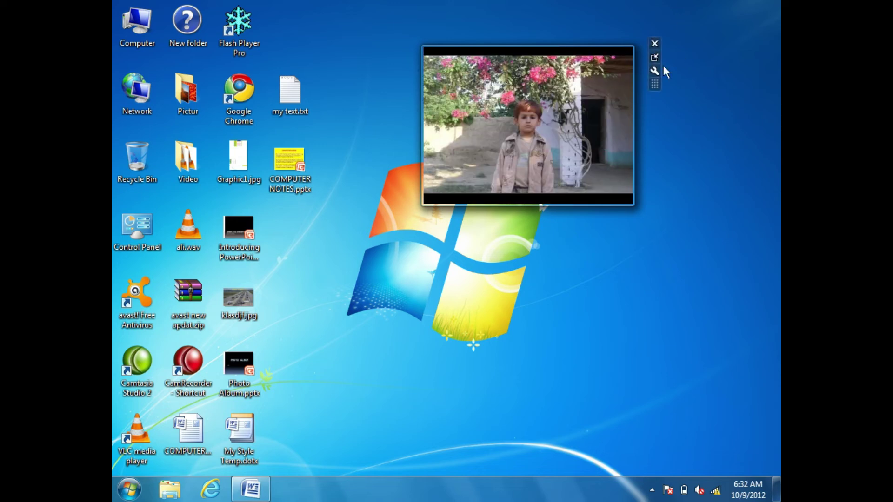
{"action": "left_click", "coordinate": [655, 69]}
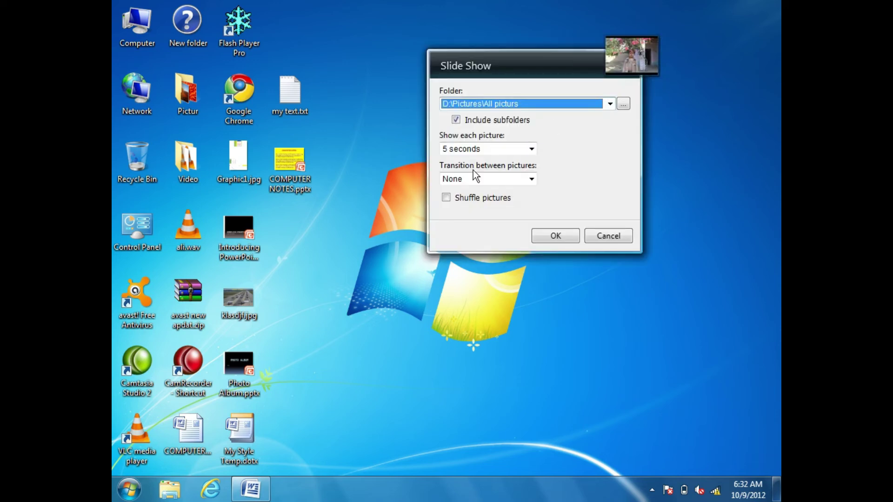
{"action": "left_click", "coordinate": [531, 180]}
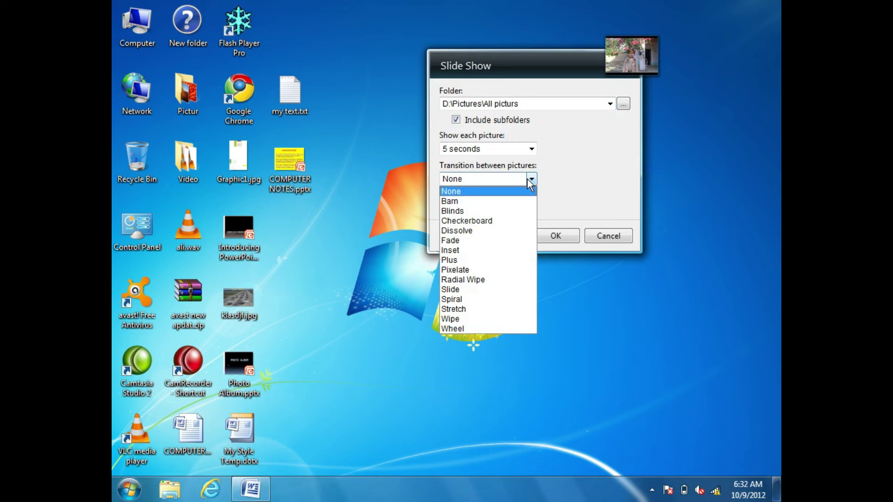
{"action": "left_click", "coordinate": [479, 200]}
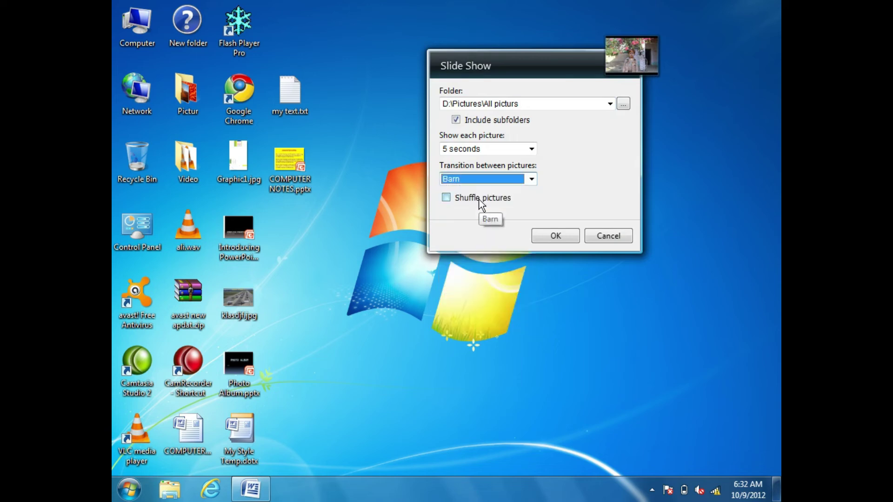
{"action": "left_click", "coordinate": [555, 236]}
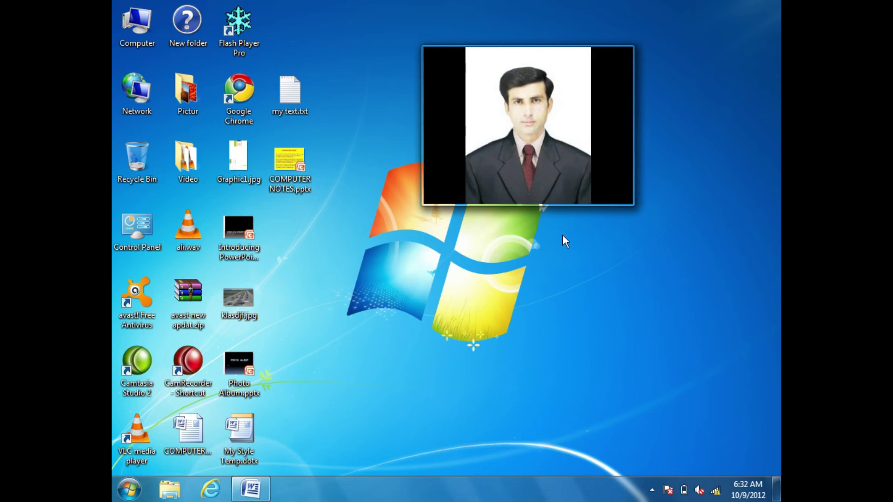
Change the Slide Show gadget's picture transition to Dissolve and apply it.
{"action": "mouse_move", "coordinate": [509, 170]}
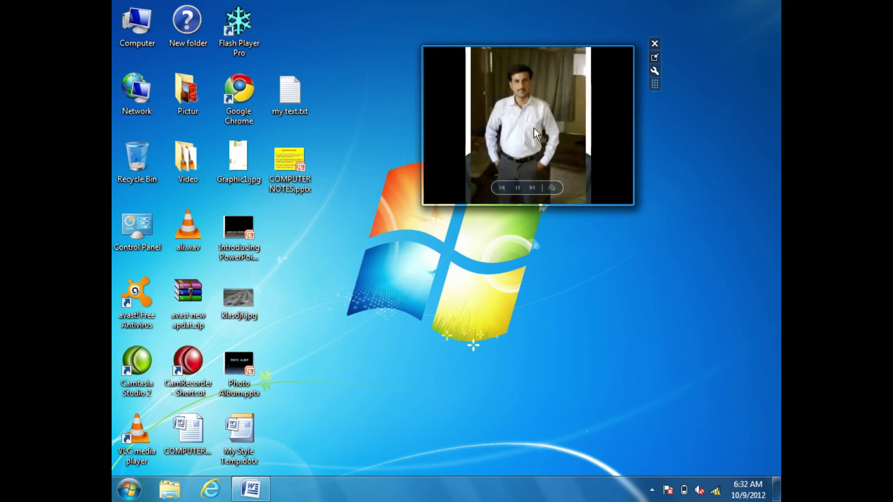
{"action": "left_click", "coordinate": [655, 71]}
{"action": "left_click", "coordinate": [533, 179]}
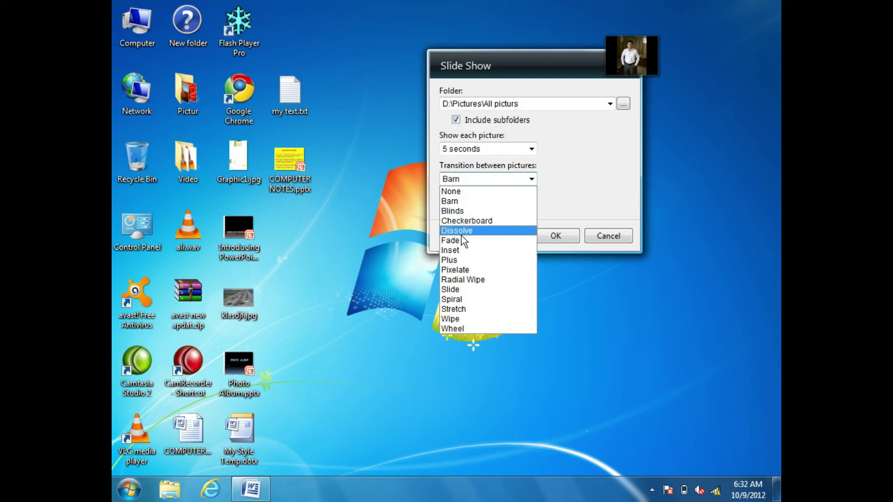
{"action": "left_click", "coordinate": [462, 233]}
{"action": "left_click", "coordinate": [547, 235]}
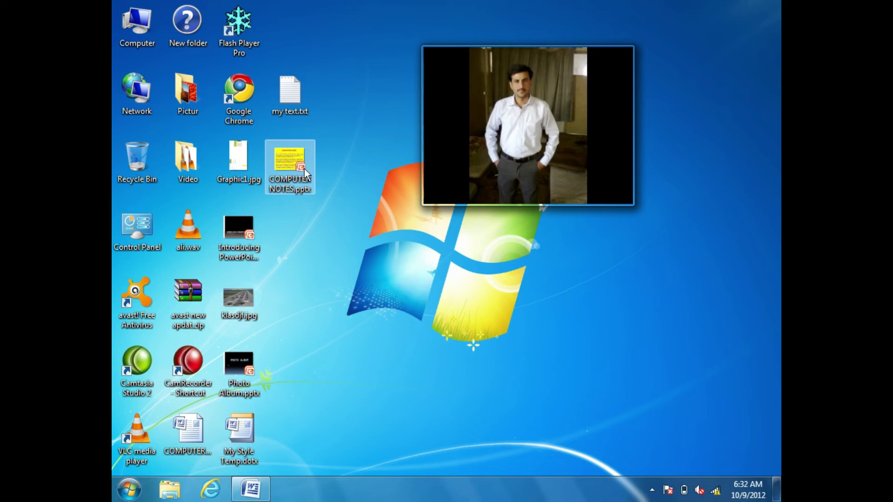
Remove the Slide Show gadget from the desktop and add the Weather gadget from the gadget gallery.
{"action": "mouse_move", "coordinate": [674, 54]}
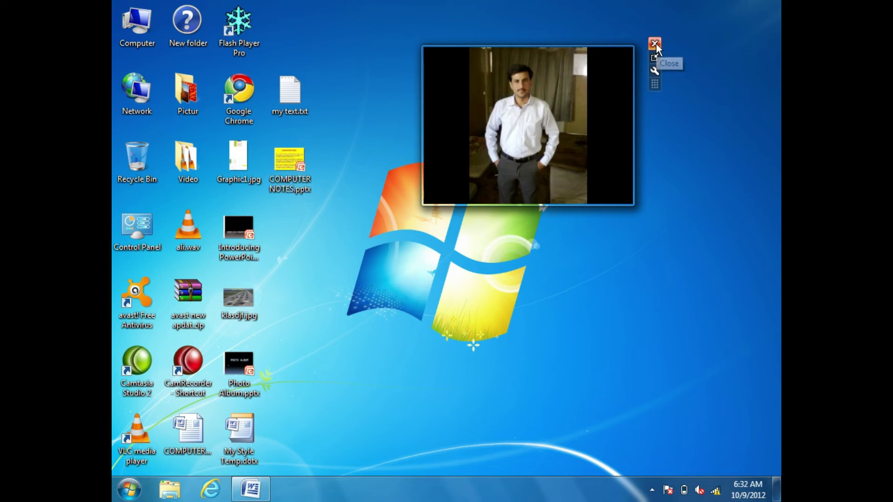
{"action": "left_click", "coordinate": [655, 44]}
{"action": "right_click", "coordinate": [610, 87]}
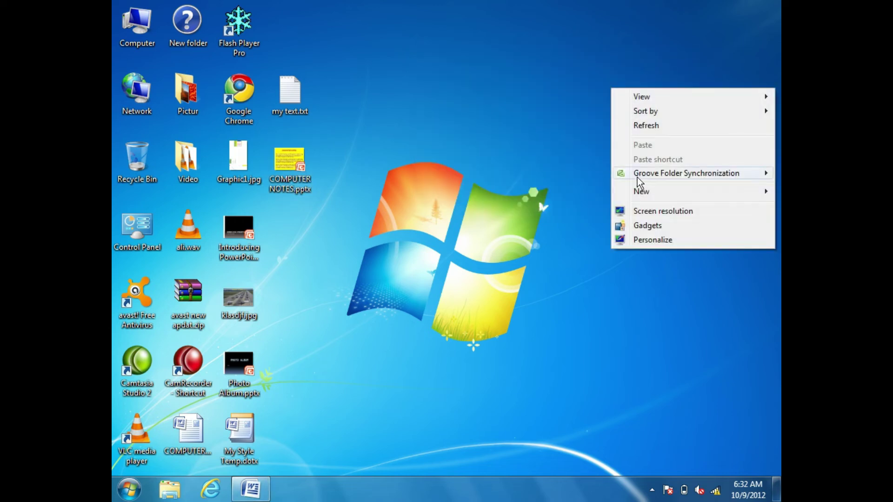
{"action": "left_click", "coordinate": [646, 225]}
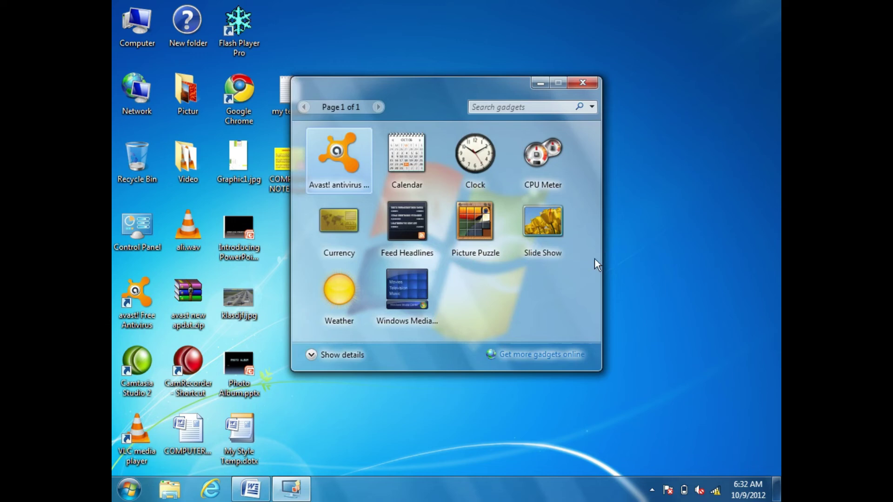
{"action": "right_click", "coordinate": [326, 287]}
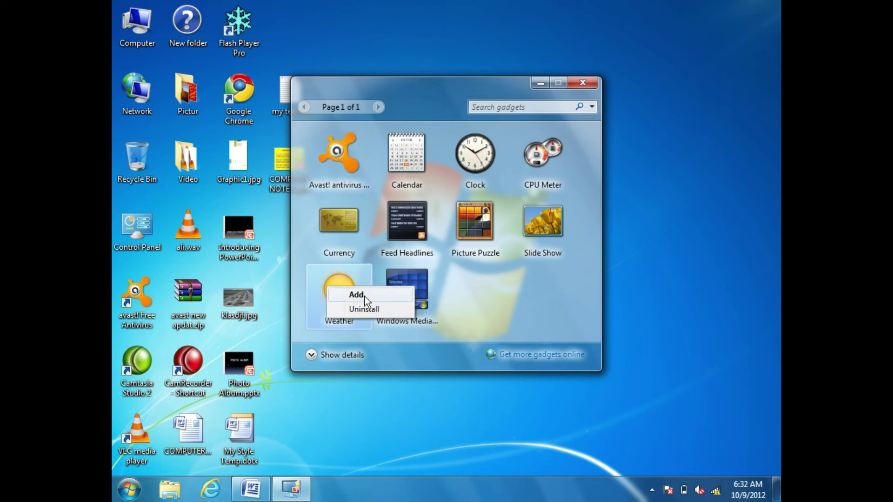
{"action": "left_click", "coordinate": [336, 294]}
{"action": "left_click", "coordinate": [586, 82]}
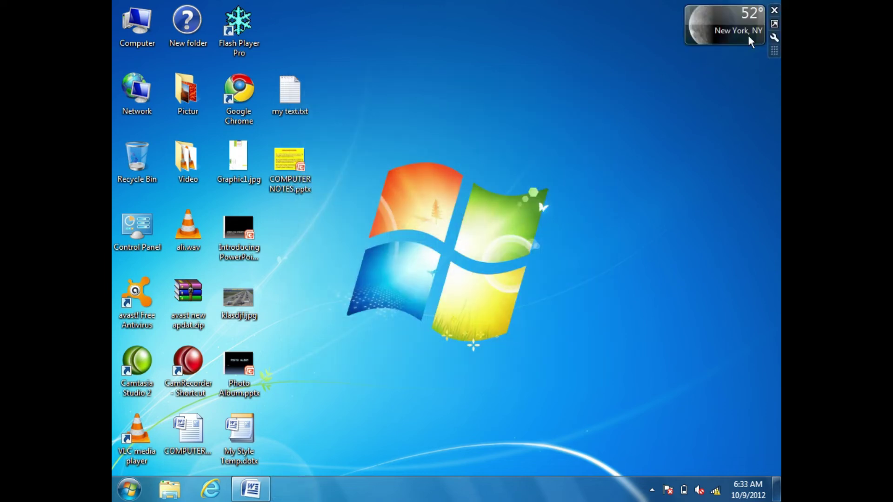
Enlarge the Weather gadget and move it toward the middle of the desktop, above the Windows logo.
{"action": "left_click", "coordinate": [774, 23]}
{"action": "left_click_drag", "start_coordinate": [712, 115], "coordinate": [547, 201]}
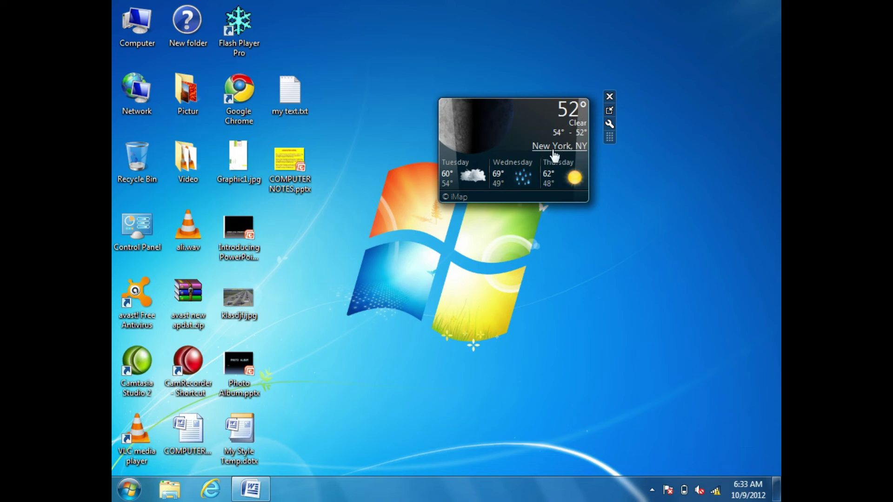
Set the Weather gadget's location to Jalālābād, Afghanistan, and its temperature unit to Celsius.
{"action": "left_click", "coordinate": [608, 124]}
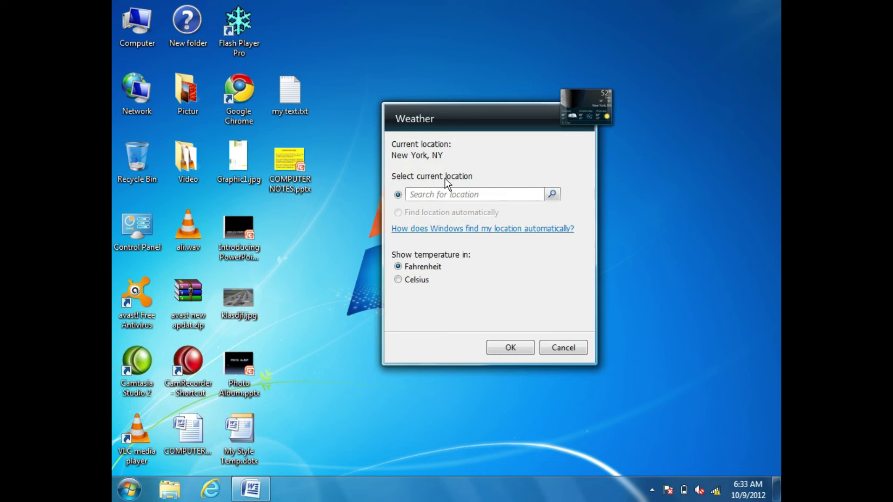
{"action": "left_click", "coordinate": [528, 194]}
{"action": "type", "text": "J"}
{"action": "key", "text": "BackSpace"}
{"action": "type", "text": "AF"}
{"action": "key", "text": "BackSpace"}
{"action": "key", "text": "BackSpace"}
{"action": "type", "text": "A"}
{"action": "key", "text": "BackSpace"}
{"action": "type", "text": "JALALABAD"}
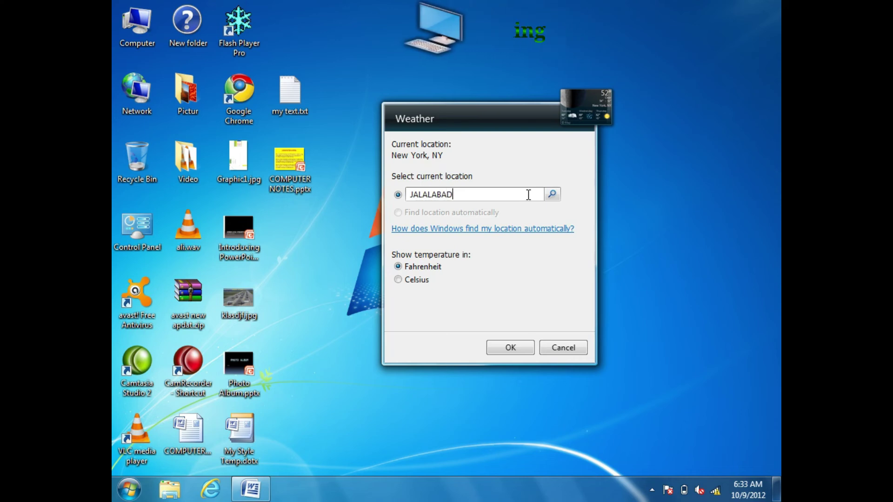
{"action": "left_click", "coordinate": [554, 194]}
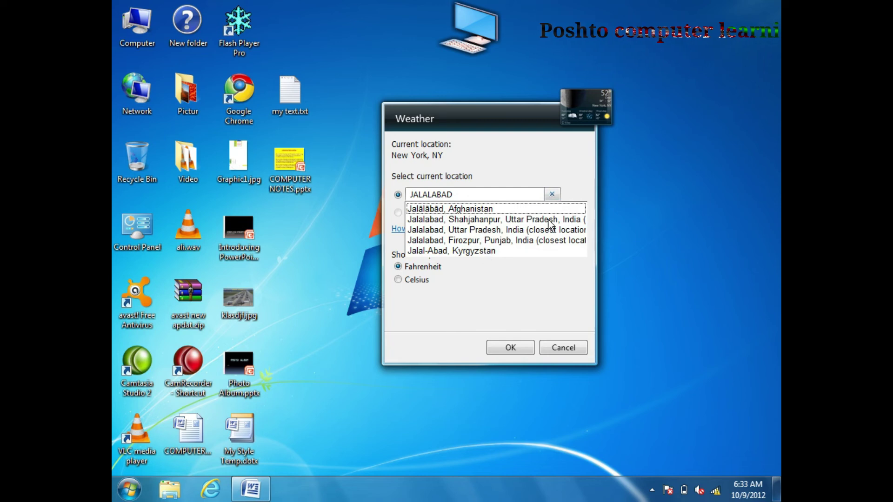
{"action": "left_click", "coordinate": [511, 208]}
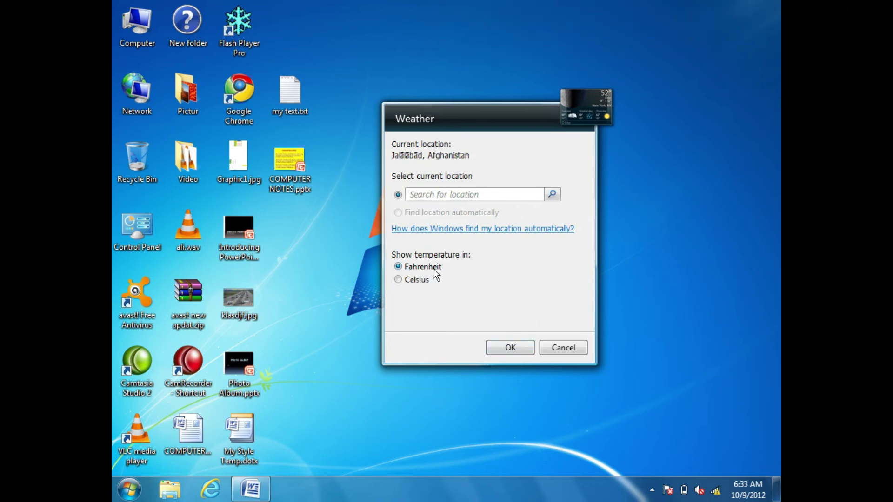
{"action": "left_click", "coordinate": [398, 280]}
{"action": "left_click", "coordinate": [513, 347]}
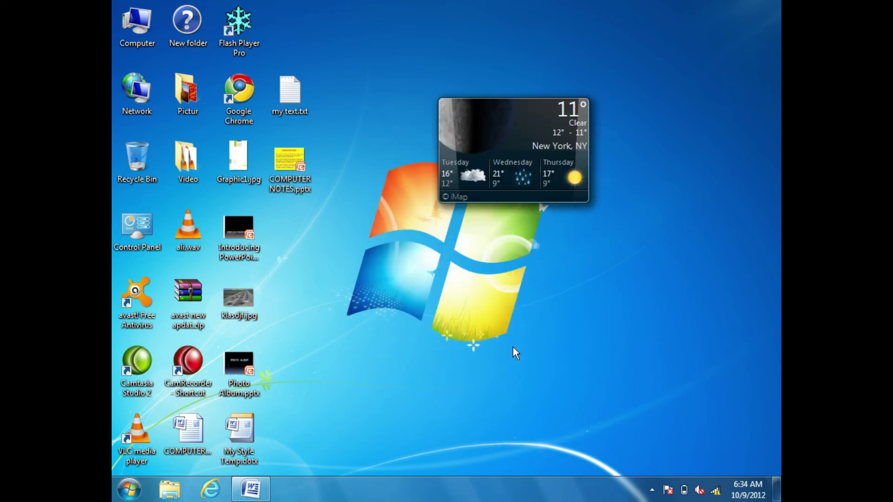
Change the Weather gadget's location to Peshāwar, North-West Frontier, Pakistan, and apply it.
{"action": "mouse_move", "coordinate": [542, 156]}
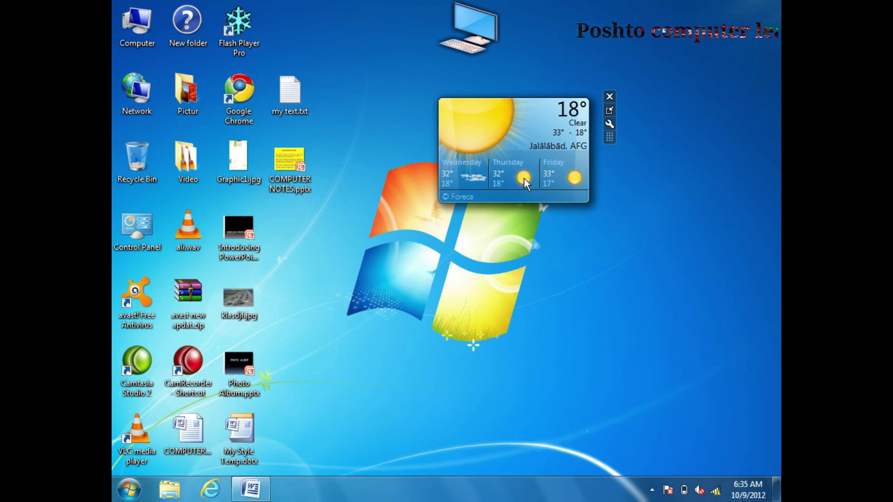
{"action": "left_click", "coordinate": [609, 123]}
{"action": "type", "text": "PA"}
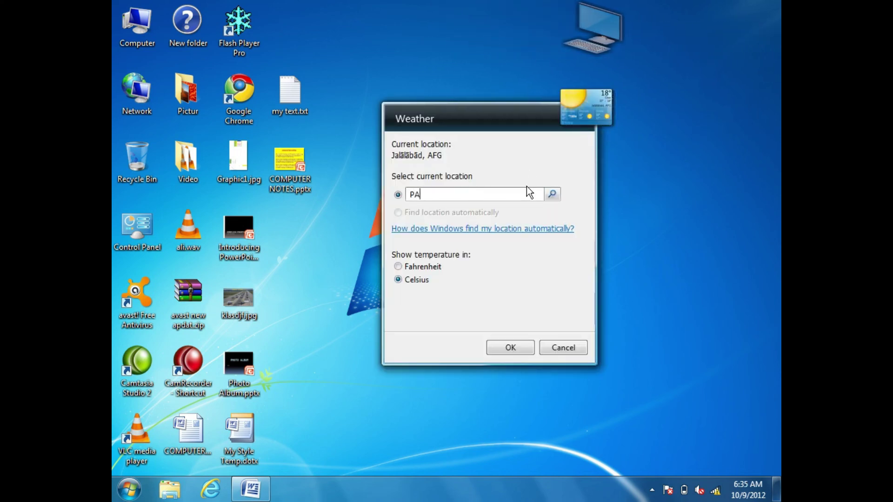
{"action": "type", "text": "KIST"}
{"action": "key", "text": "BackSpace"}
{"action": "key", "text": "BackSpace"}
{"action": "key", "text": "BackSpace"}
{"action": "key", "text": "BackSpace"}
{"action": "key", "text": "BackSpace"}
{"action": "key", "text": "BackSpace"}
{"action": "type", "text": "PESHA"}
{"action": "key", "text": "BackSpace"}
{"action": "key", "text": "BackSpace"}
{"action": "key", "text": "BackSpace"}
{"action": "type", "text": "SHAWAR"}
{"action": "key", "text": "BackSpace"}
{"action": "key", "text": "BackSpace"}
{"action": "key", "text": "BackSpace"}
{"action": "type", "text": "AWAR"}
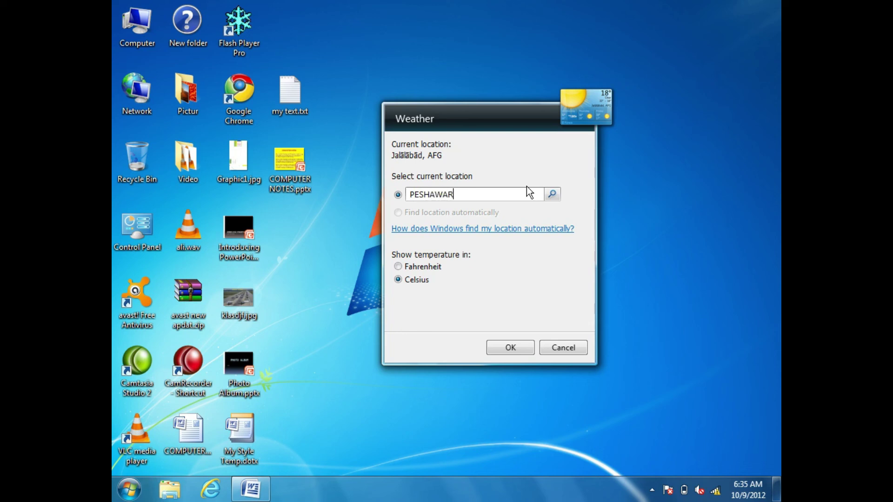
{"action": "key", "text": "Return"}
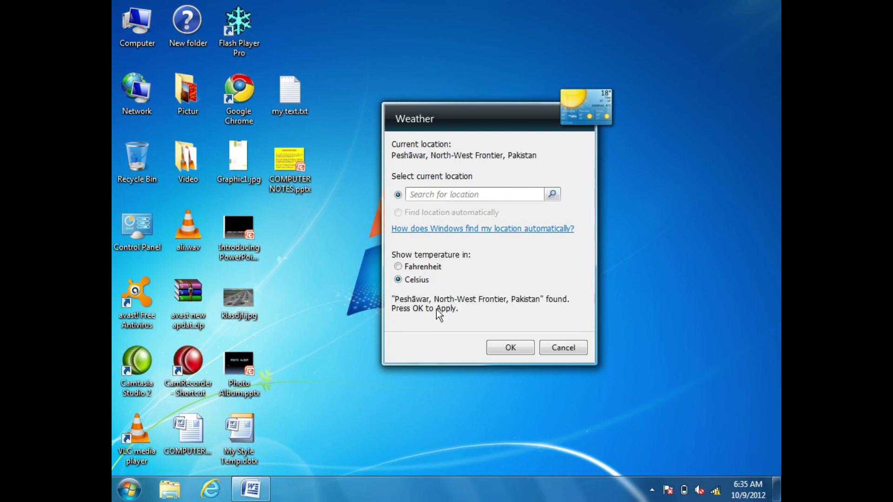
{"action": "left_click", "coordinate": [505, 345]}
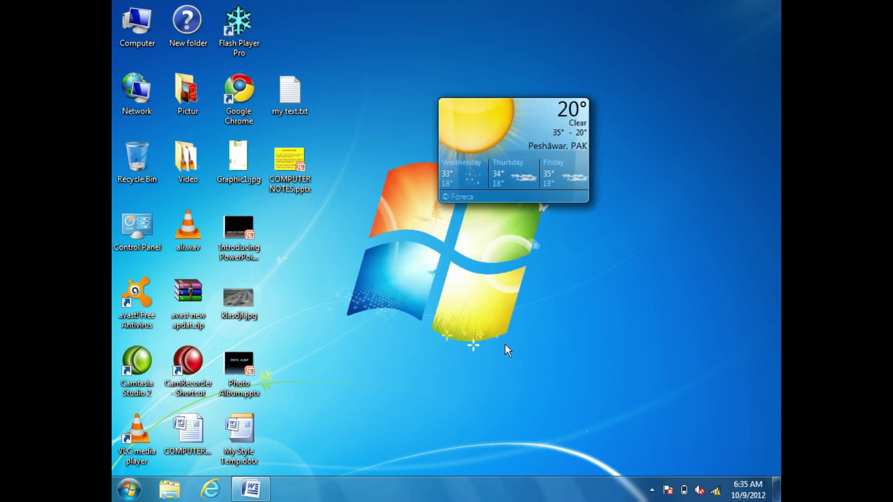
{"action": "mouse_move", "coordinate": [565, 175]}
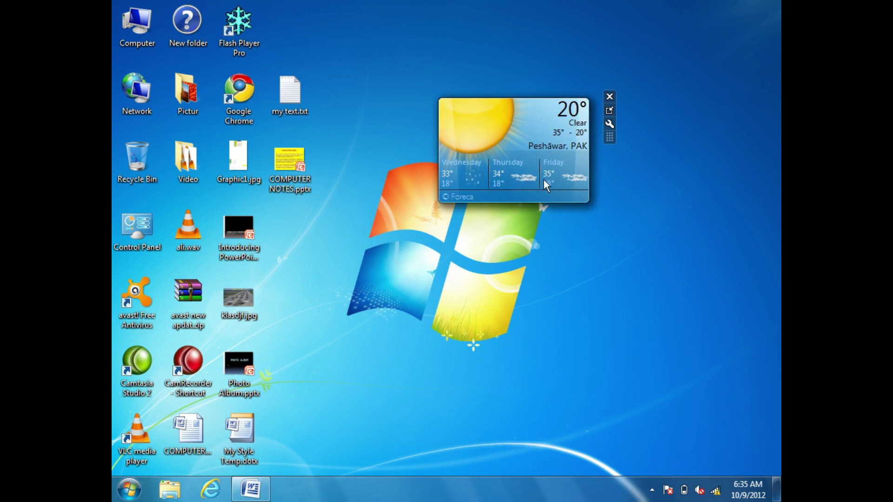
{"action": "left_click", "coordinate": [608, 123]}
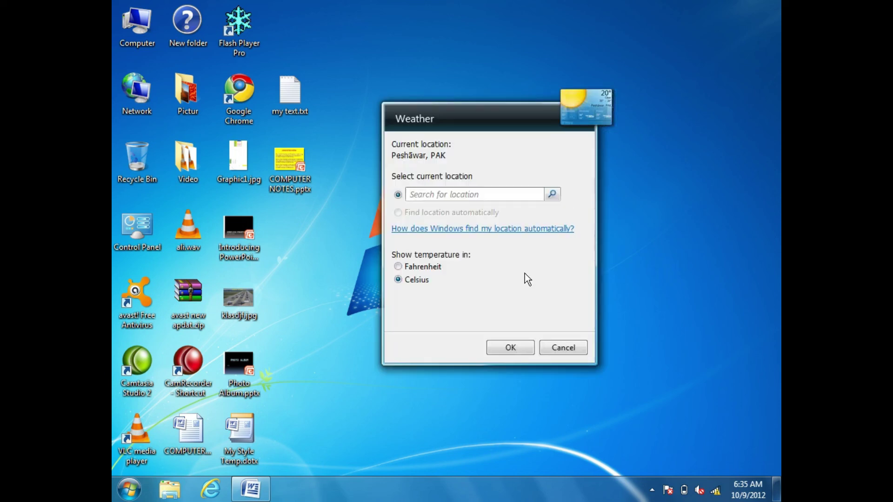
{"action": "left_click", "coordinate": [563, 347]}
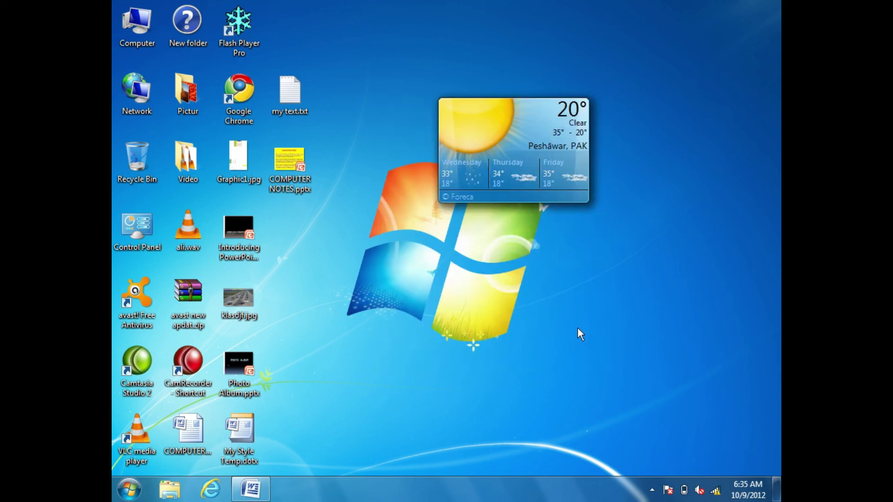
Remove the Weather gadget from the desktop and add the Windows Media Center gadget from the gadget gallery.
{"action": "left_click", "coordinate": [612, 95]}
{"action": "right_click", "coordinate": [594, 123]}
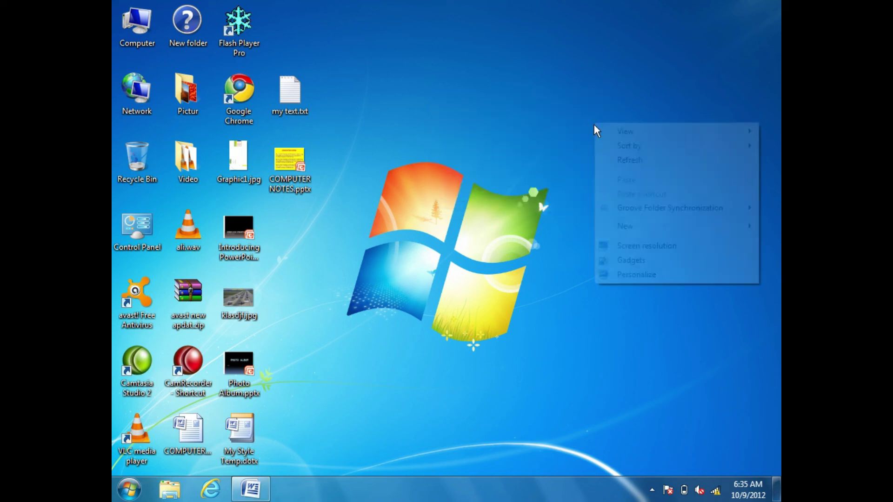
{"action": "left_click", "coordinate": [627, 260]}
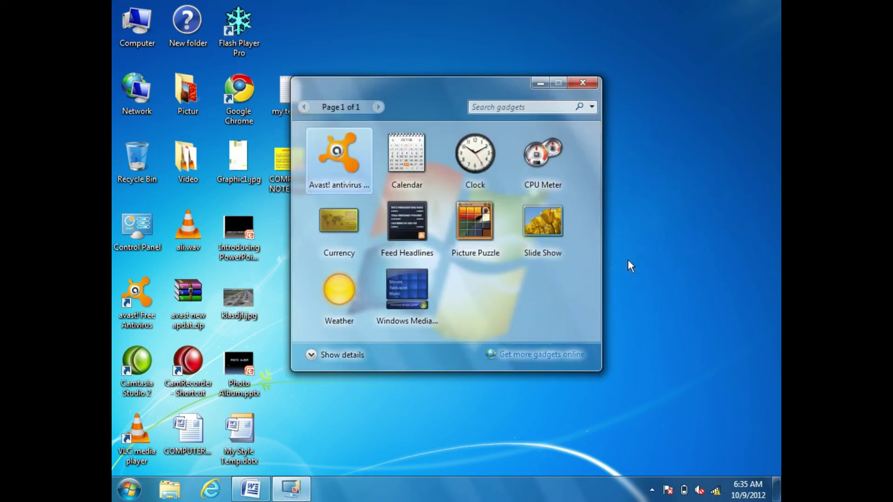
{"action": "right_click", "coordinate": [411, 278]}
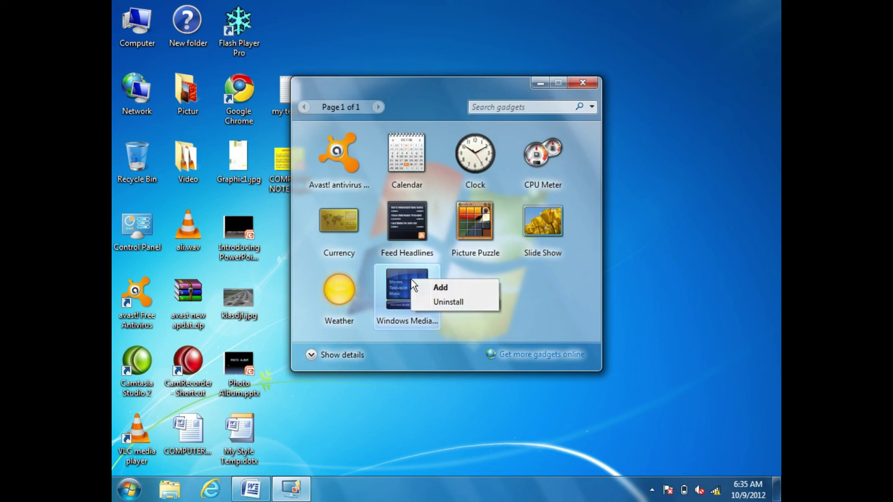
{"action": "left_click", "coordinate": [445, 287]}
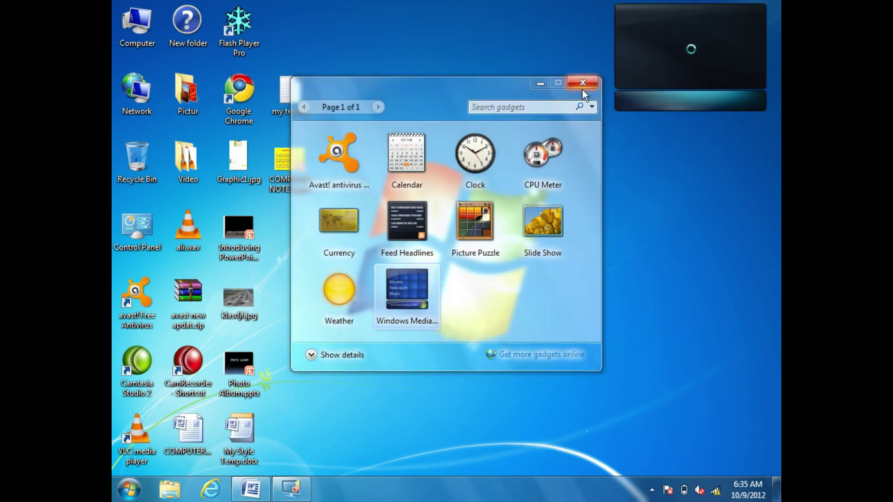
{"action": "left_click", "coordinate": [583, 83]}
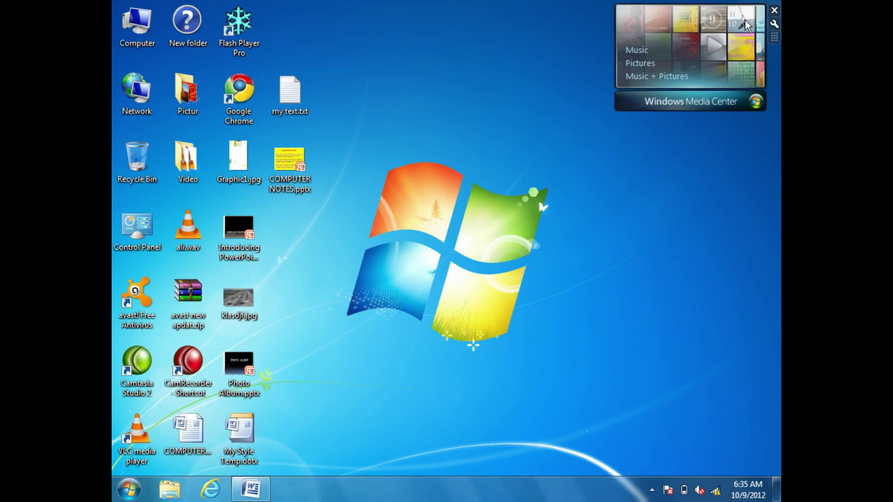
Move the Windows Media Center gadget to just above the Windows logo and launch Windows Media Center from it.
{"action": "left_click_drag", "start_coordinate": [623, 107], "coordinate": [459, 163]}
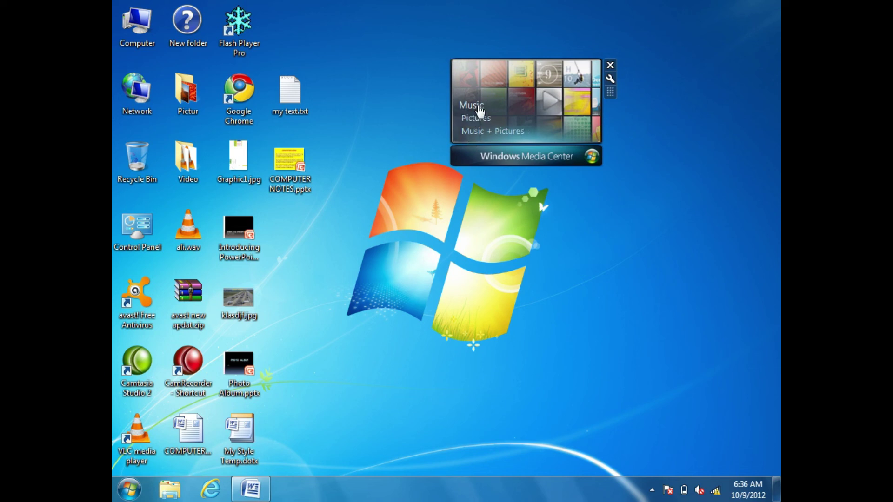
{"action": "left_click", "coordinate": [543, 99]}
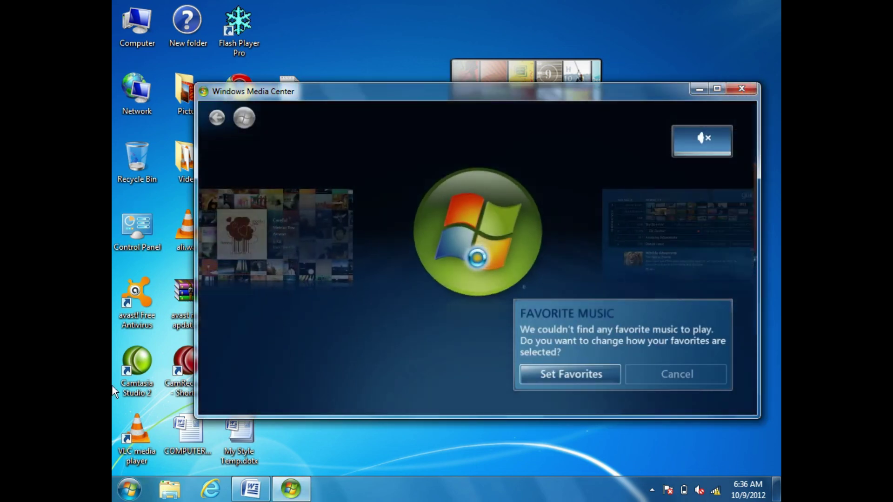
Look through the list of all installed programs for Windows Media Center, and minimize the open Windows Media Center window.
{"action": "left_click", "coordinate": [129, 489]}
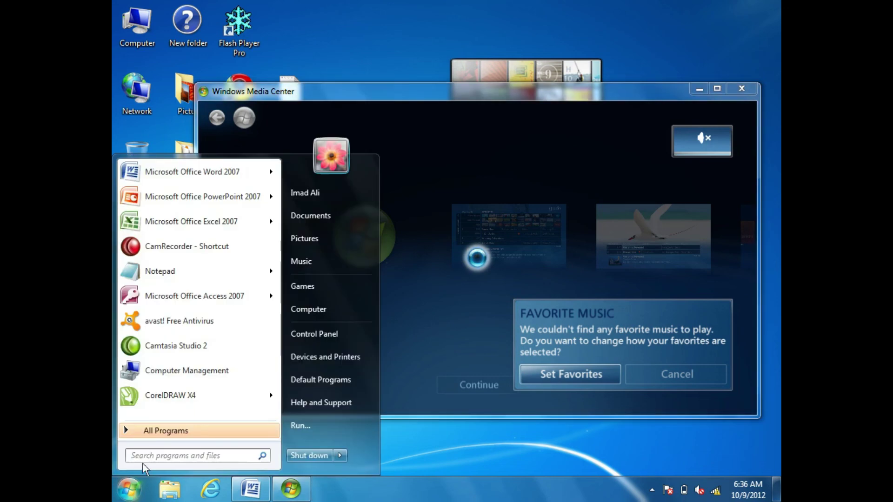
{"action": "left_click", "coordinate": [159, 436]}
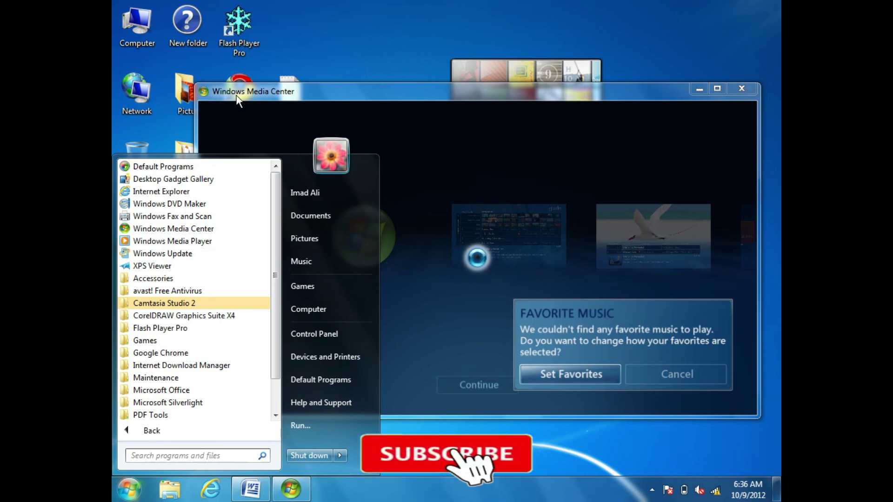
{"action": "left_click", "coordinate": [358, 93]}
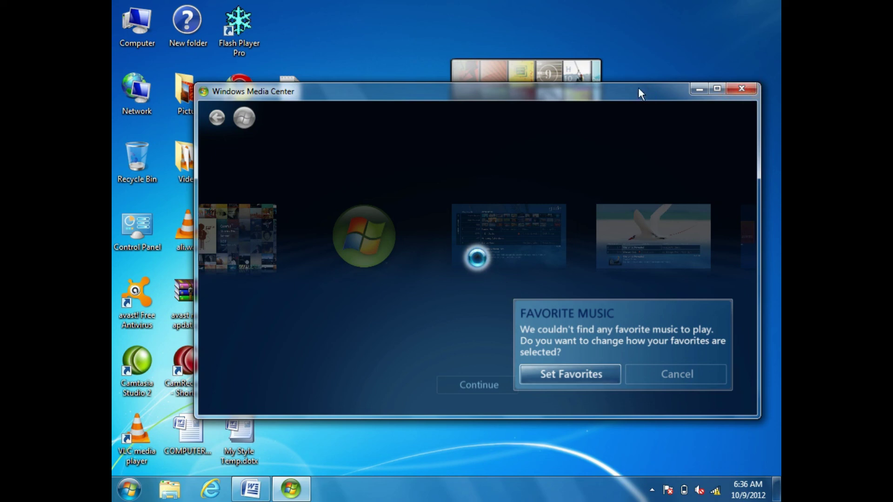
{"action": "left_click", "coordinate": [699, 91]}
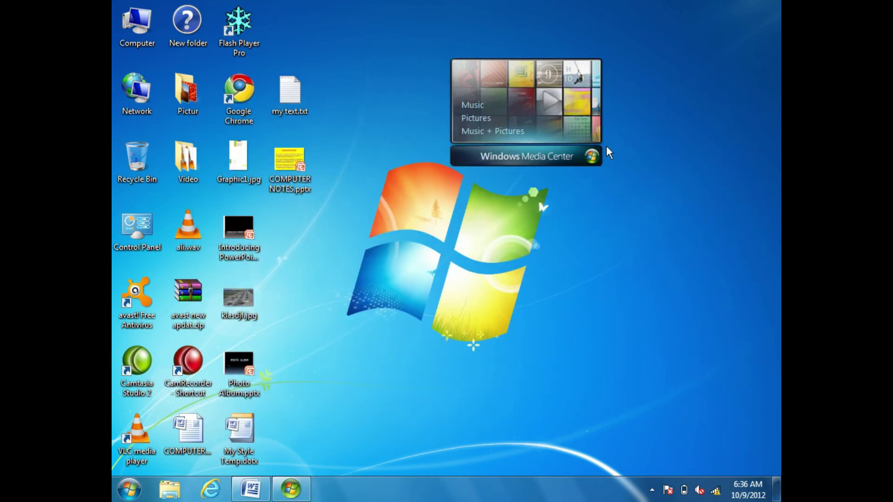
Open the gadget gallery and filter it by All gadgets, and by Microsoft Corporation.
{"action": "right_click", "coordinate": [688, 117]}
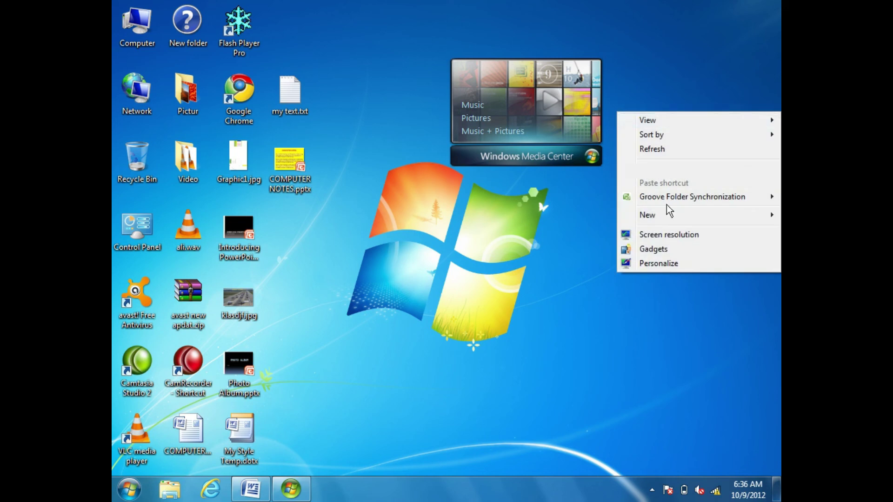
{"action": "left_click", "coordinate": [665, 251]}
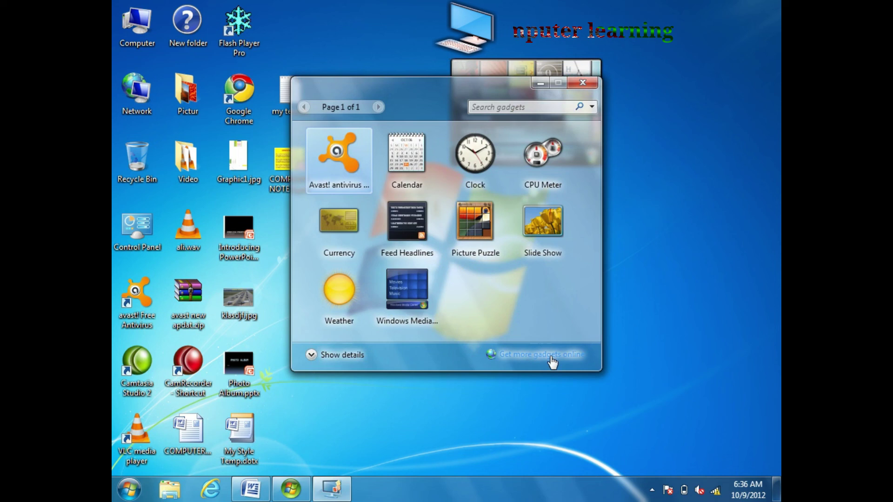
{"action": "left_click", "coordinate": [591, 107]}
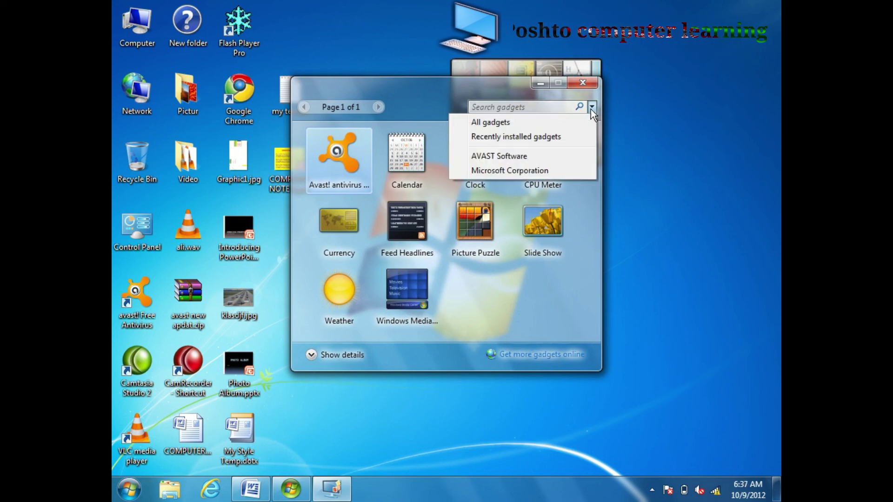
{"action": "left_click", "coordinate": [540, 124]}
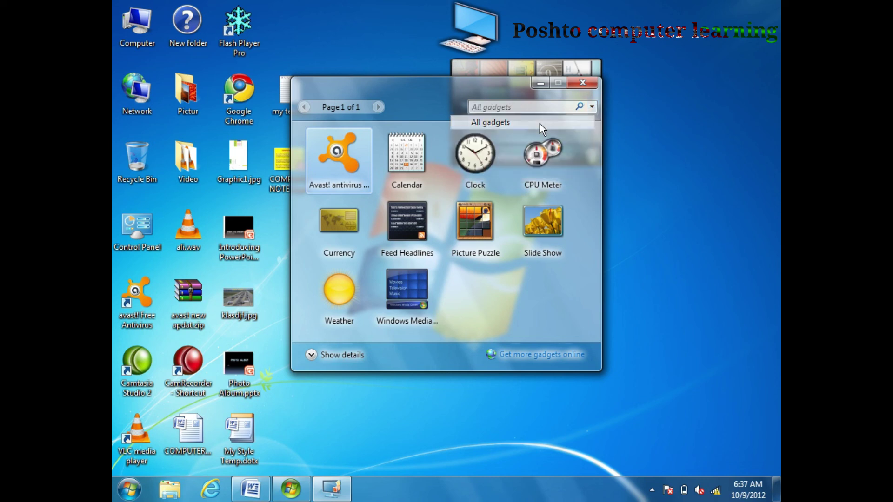
{"action": "left_click", "coordinate": [592, 107]}
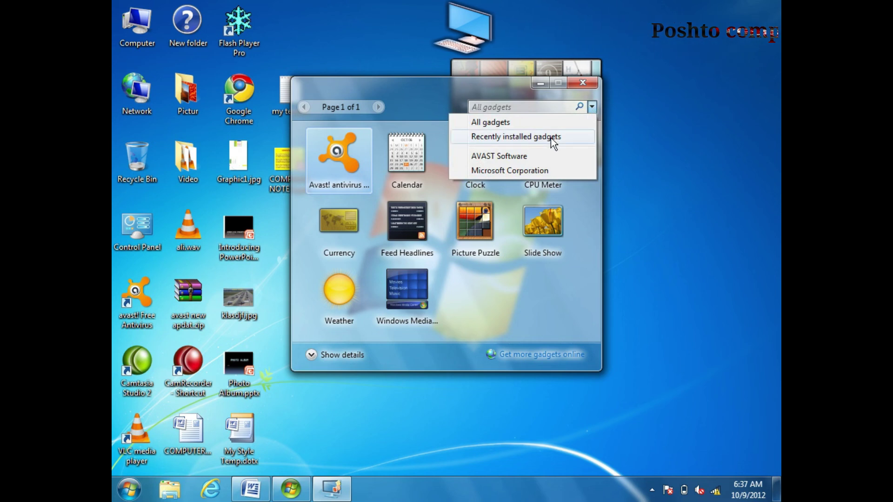
{"action": "left_click", "coordinate": [545, 172]}
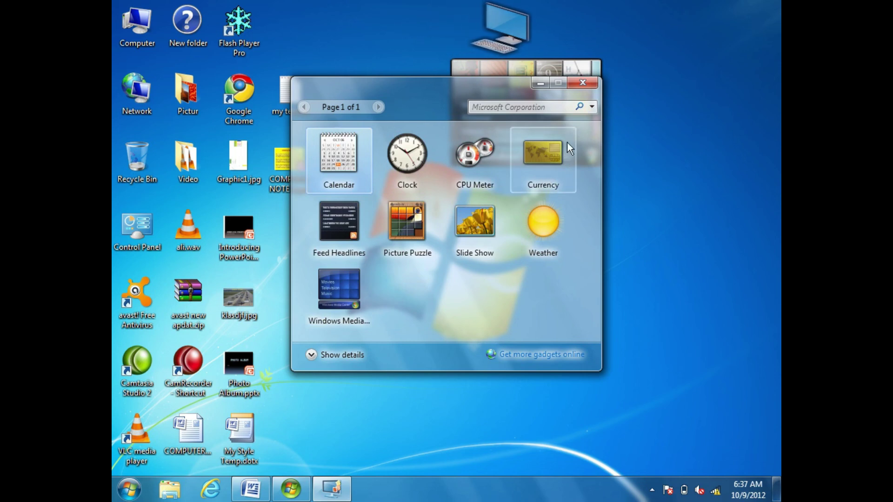
Open the web page offering more desktop gadgets from the gallery, and close the browser to return to the gallery.
{"action": "left_click", "coordinate": [593, 107]}
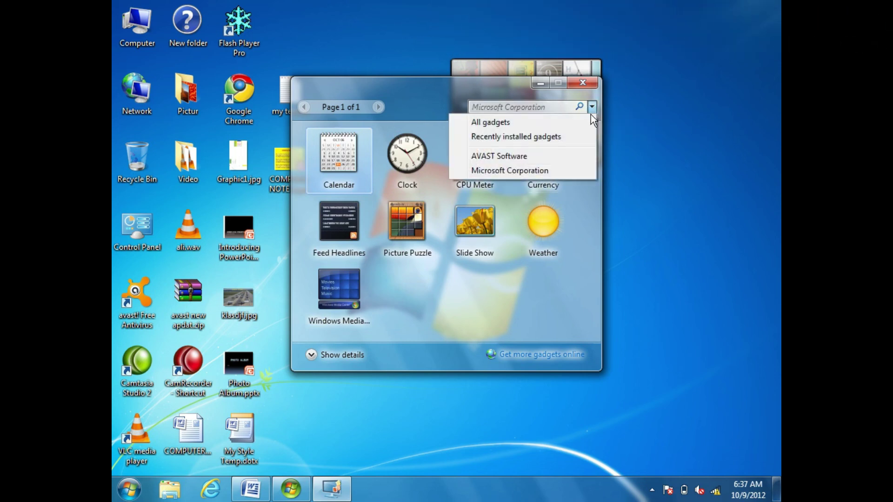
{"action": "left_click", "coordinate": [554, 361]}
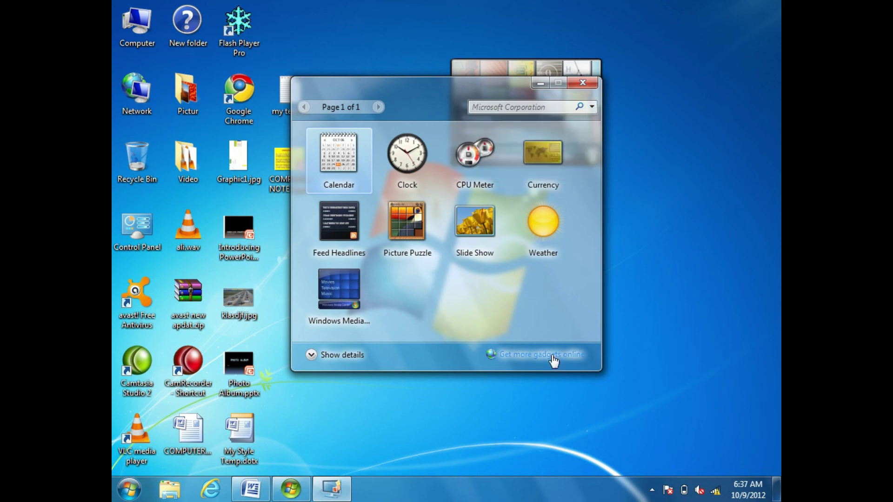
{"action": "left_click", "coordinate": [554, 360]}
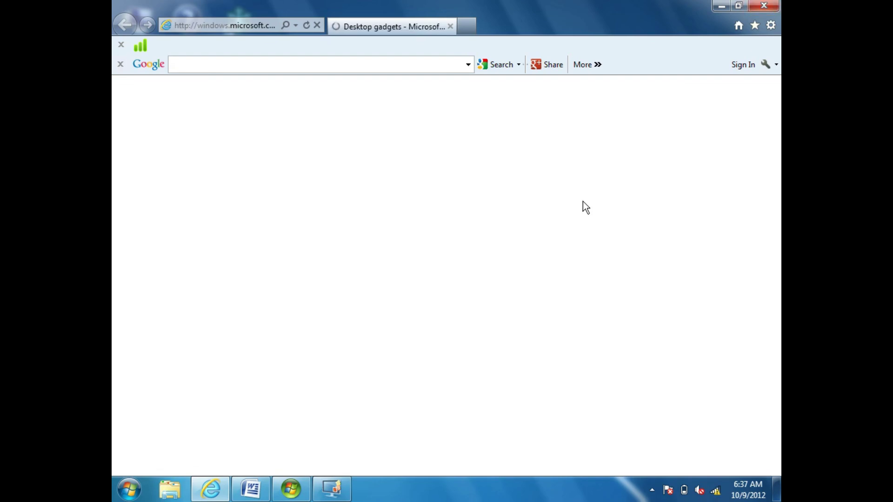
{"action": "left_click", "coordinate": [770, 10]}
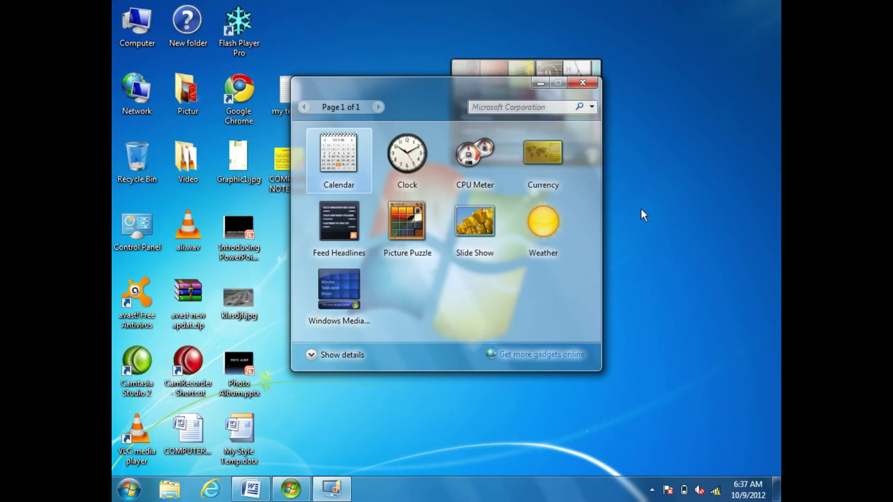